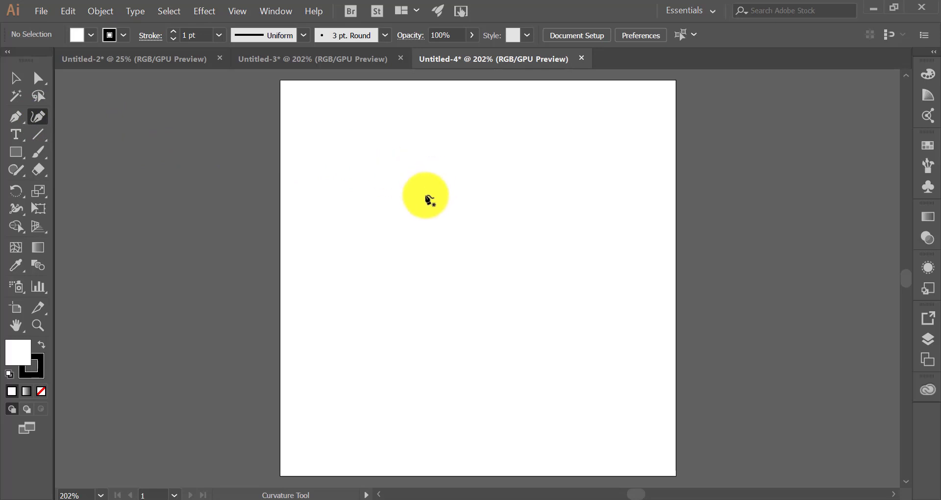
Draw a closed, rounded four-point shape on the upper part of the artboard with the Curvature tool.
{"action": "scroll", "coordinate": [430, 200], "scroll_direction": "up", "scroll_amount": 1}
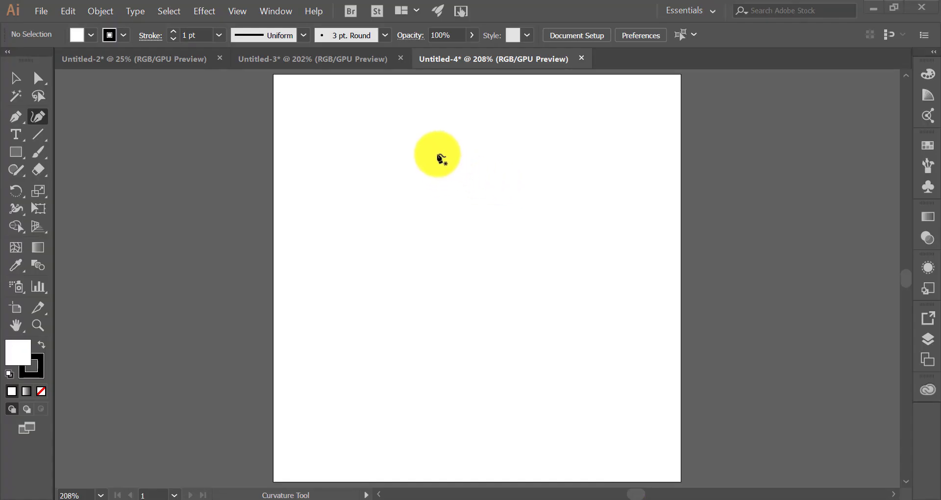
{"action": "left_click", "coordinate": [373, 159]}
{"action": "left_click", "coordinate": [372, 158]}
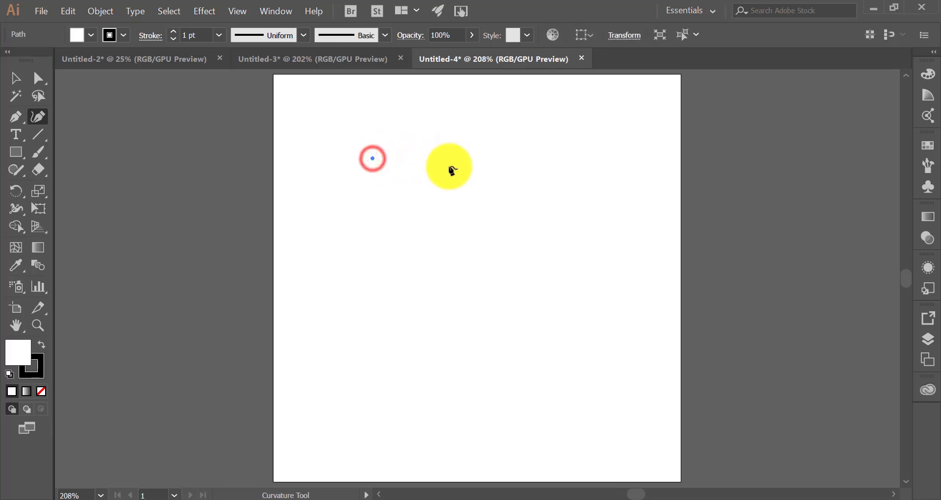
{"action": "left_click", "coordinate": [540, 158]}
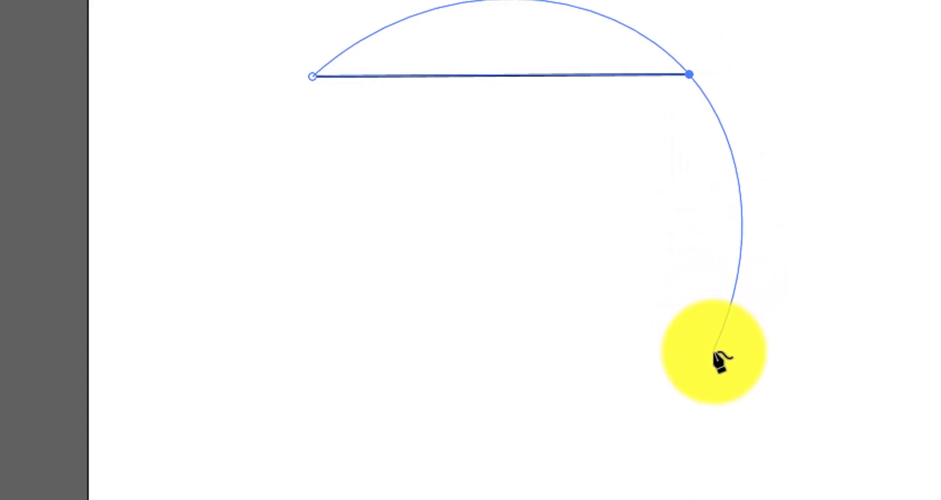
{"action": "left_click", "coordinate": [706, 392]}
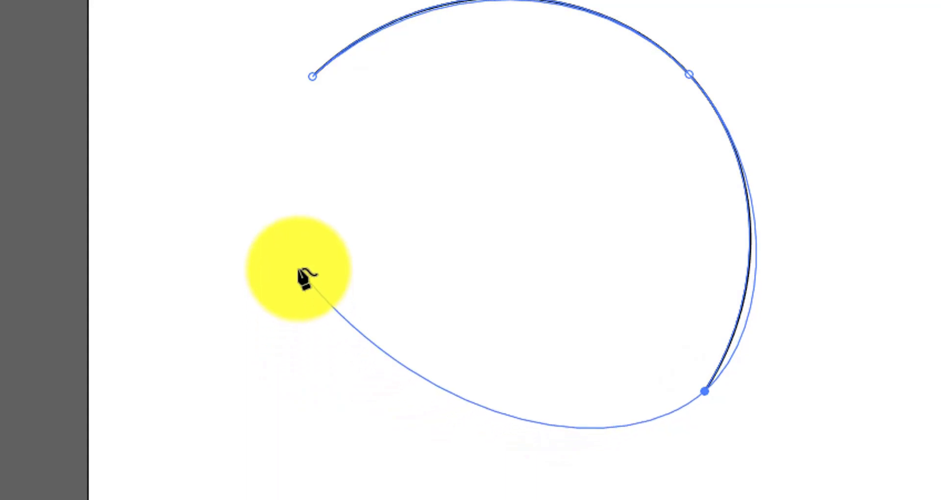
{"action": "left_click", "coordinate": [281, 416]}
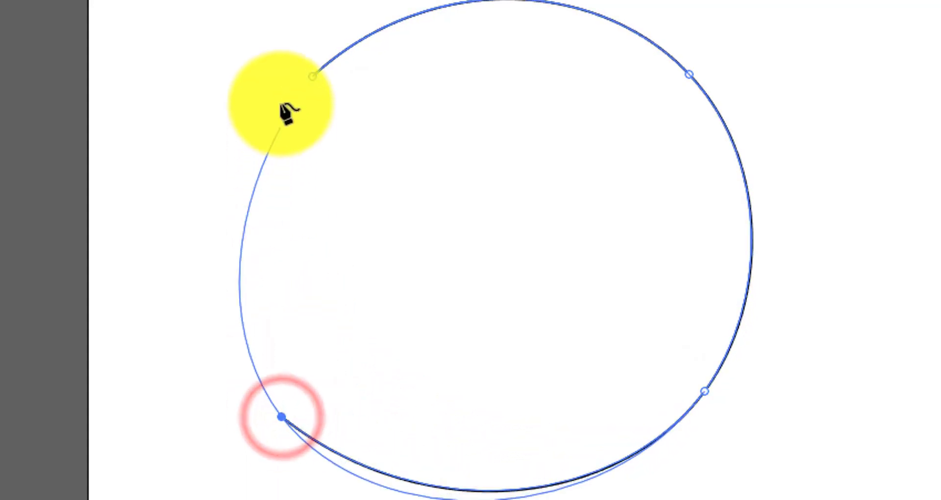
{"action": "left_click", "coordinate": [313, 76]}
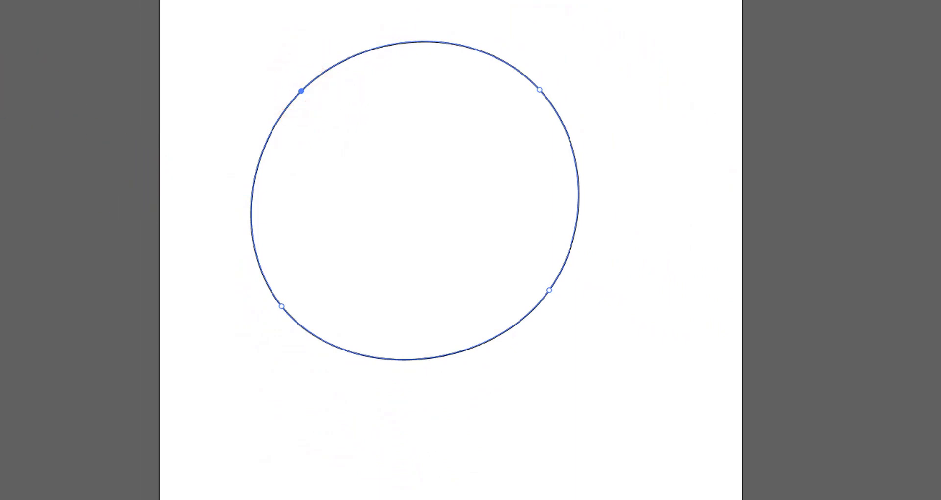
Move the rounded shape partly off the right side of the artboard and delete it.
{"action": "key", "text": "v"}
{"action": "left_click", "coordinate": [50, 43]}
{"action": "mouse_move", "coordinate": [284, 30]}
{"action": "left_mouse_down"}
{"action": "mouse_move", "coordinate": [414, 145]}
{"action": "mouse_move", "coordinate": [760, 142]}
{"action": "left_mouse_up"}
{"action": "left_click", "coordinate": [392, 148]}
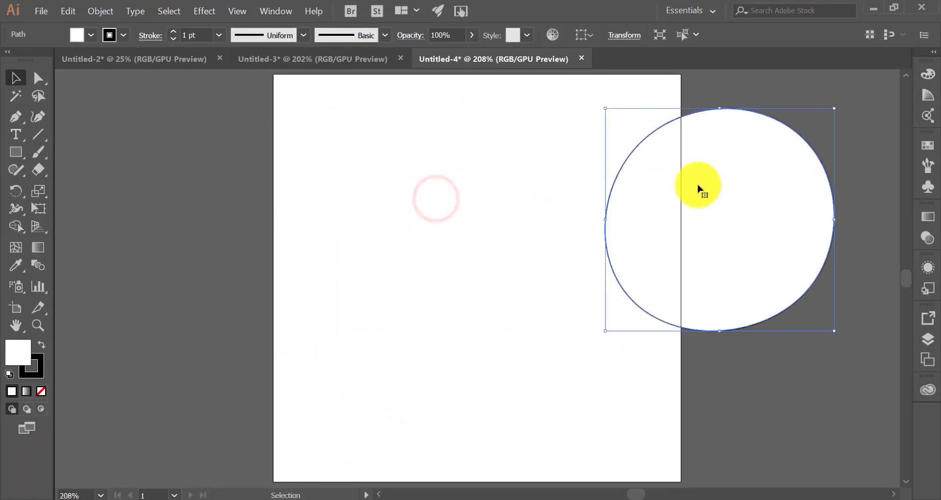
{"action": "key", "text": "Delete"}
Start a Curvature path with a straight upper edge, a corner point at its right end, and a two-point curve sweeping down and left.
{"action": "key", "text": "shift+grave"}
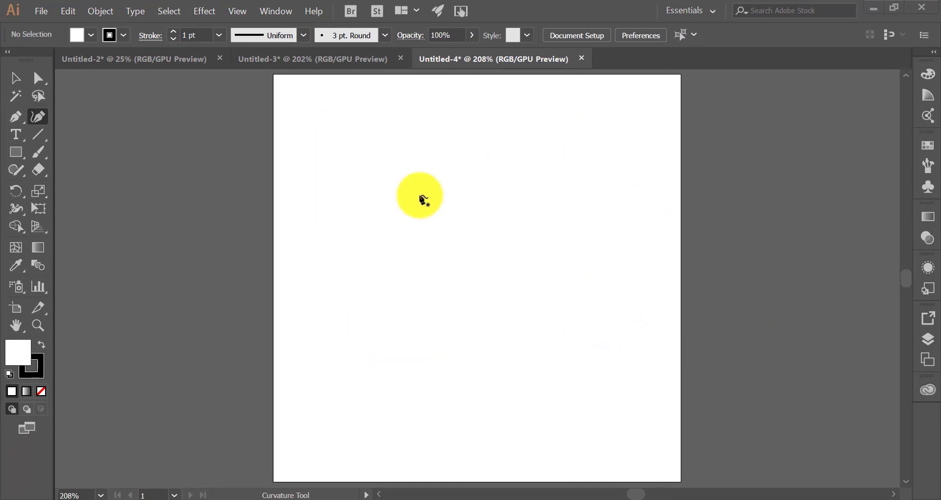
{"action": "left_click", "coordinate": [395, 180]}
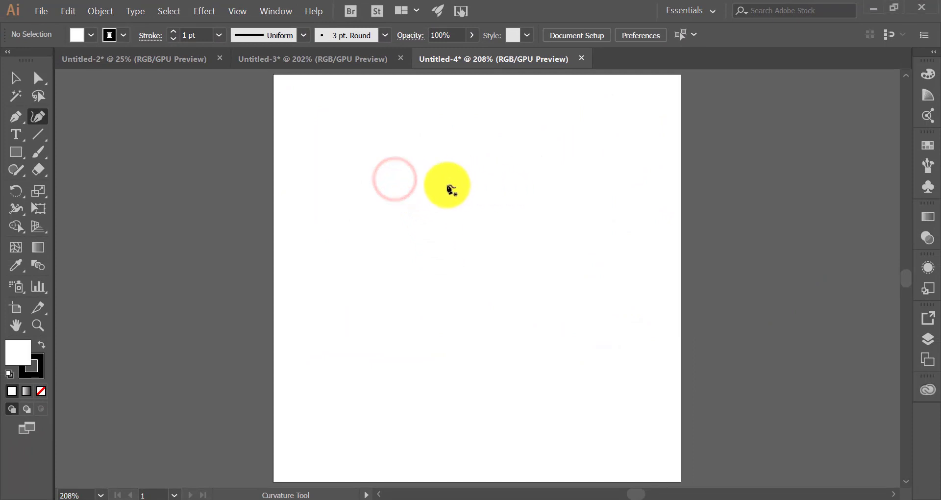
{"action": "left_click", "coordinate": [401, 186]}
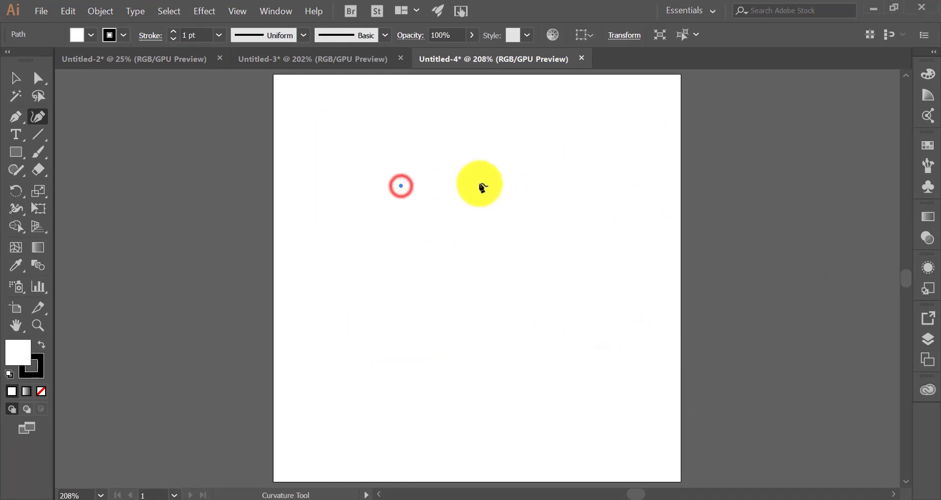
{"action": "left_click", "coordinate": [521, 195]}
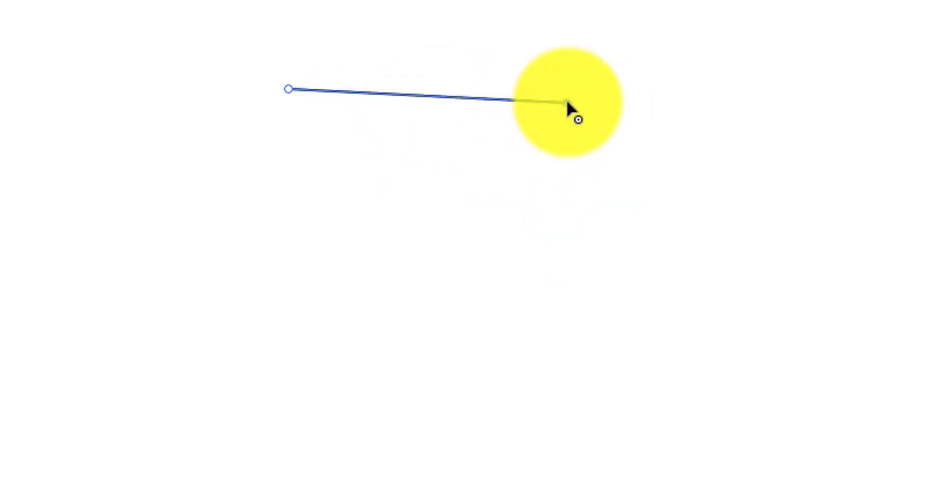
{"action": "left_click", "coordinate": [567, 102]}
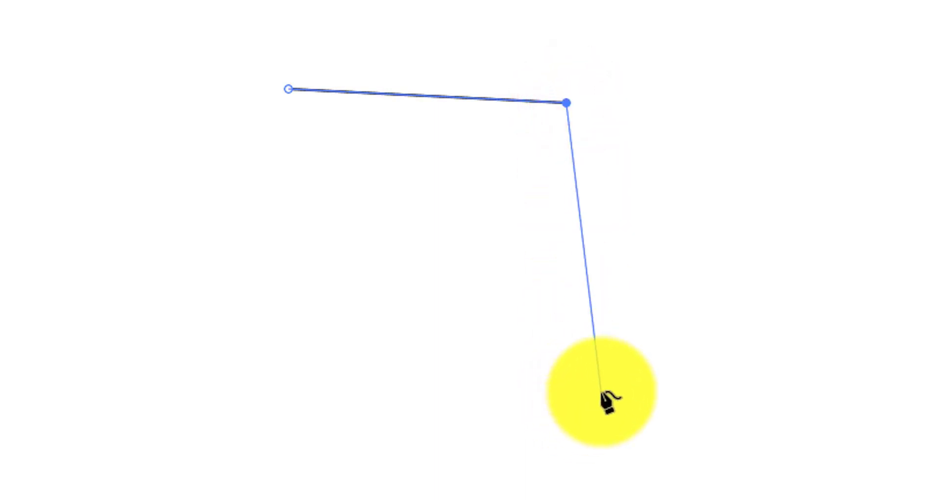
{"action": "left_click_drag", "start_coordinate": [601, 392], "coordinate": [432, 466]}
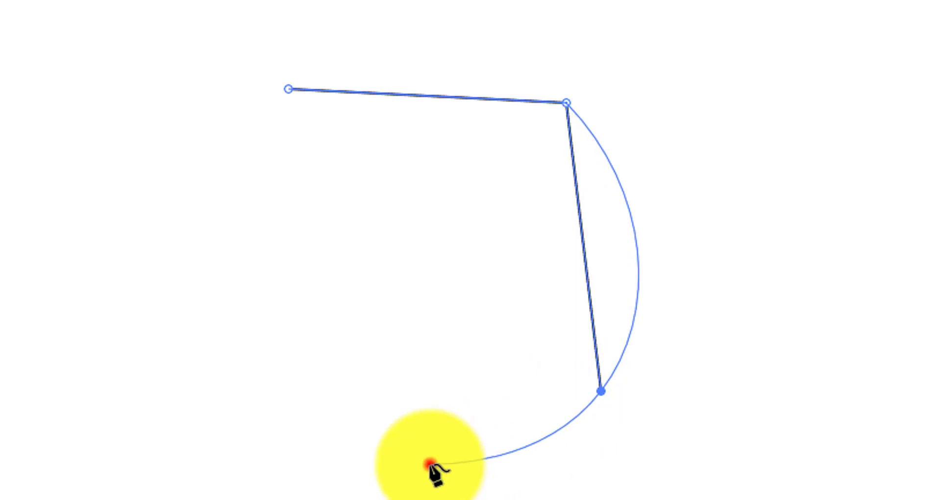
{"action": "left_click", "coordinate": [429, 463]}
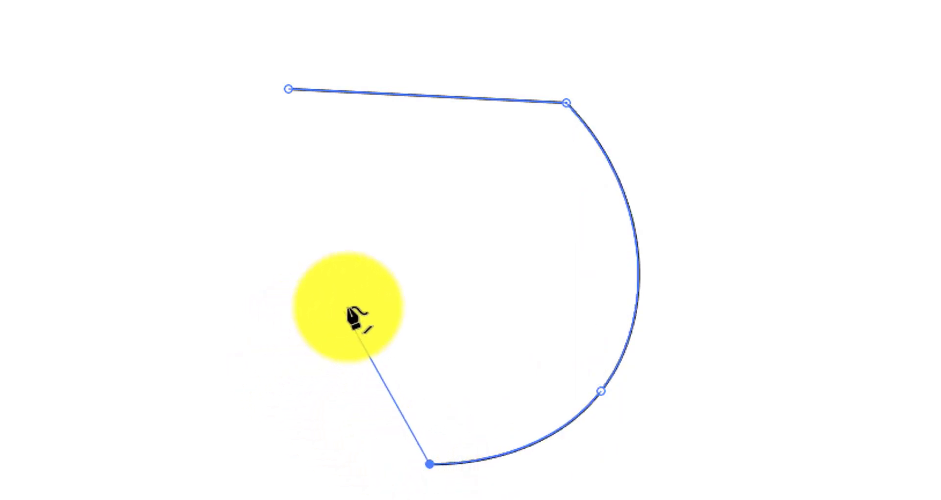
Convert the curve's lower endpoint to a corner, add two corner points up the left side, and close the path at its start.
{"action": "left_click", "coordinate": [429, 464]}
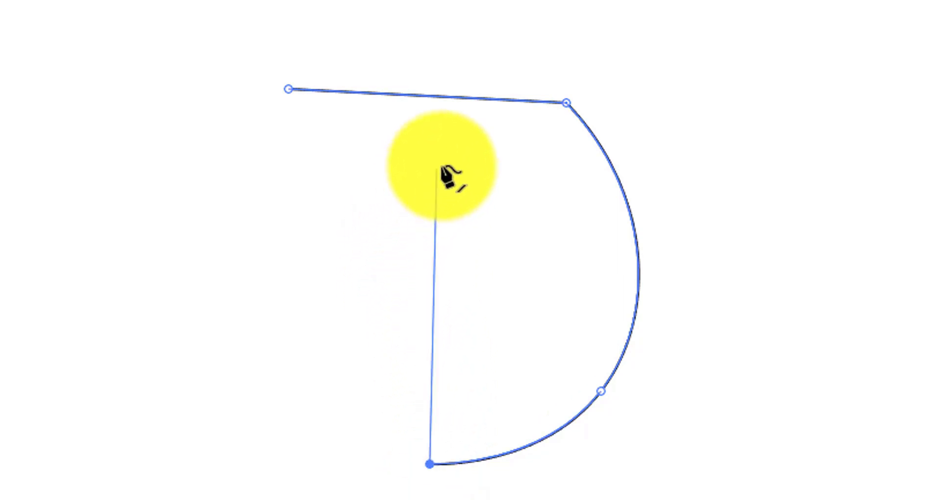
{"action": "left_click", "coordinate": [418, 174]}
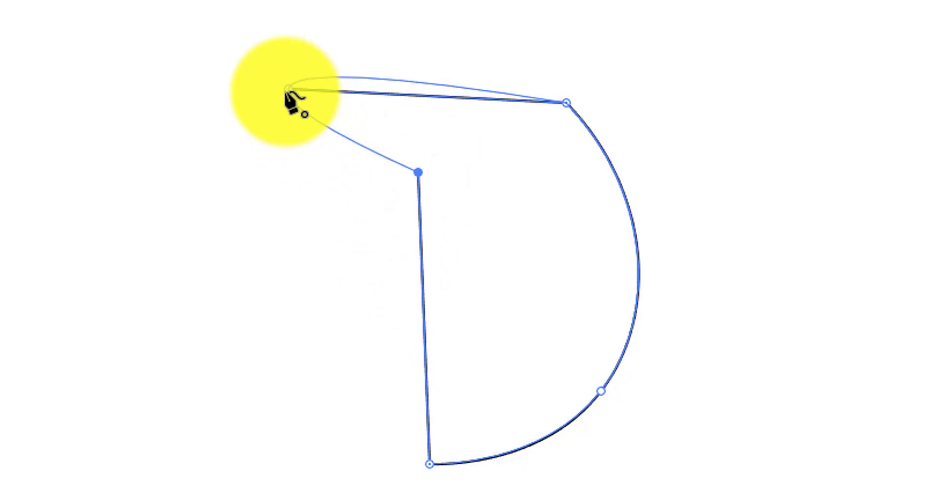
{"action": "left_click", "coordinate": [304, 125]}
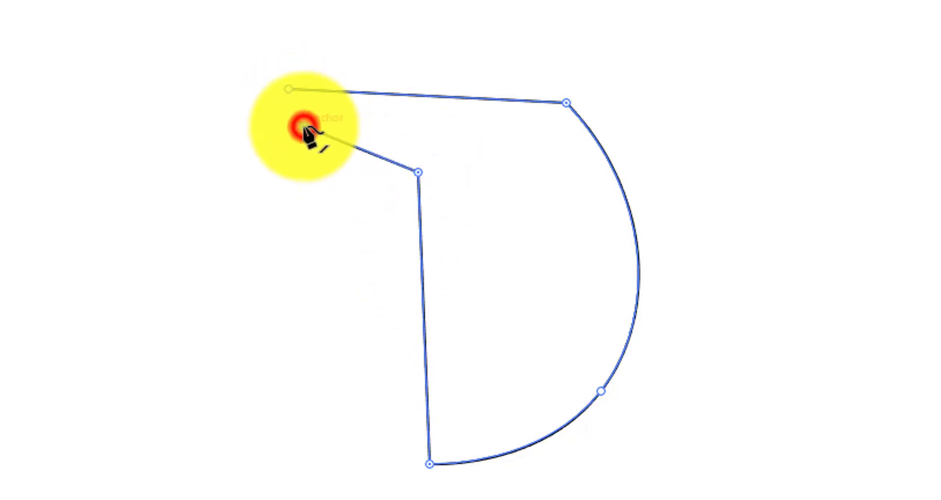
{"action": "left_click", "coordinate": [289, 87]}
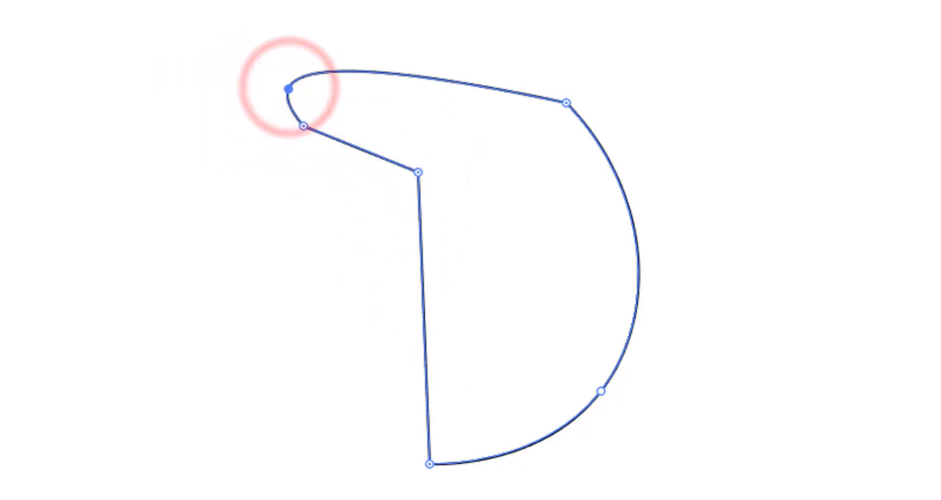
Remove the closed shape and draw a straight horizontal three-point path in its place with the Curvature tool.
{"action": "left_click", "coordinate": [209, 10]}
{"action": "left_click_drag", "start_coordinate": [484, 207], "coordinate": [686, 392]}
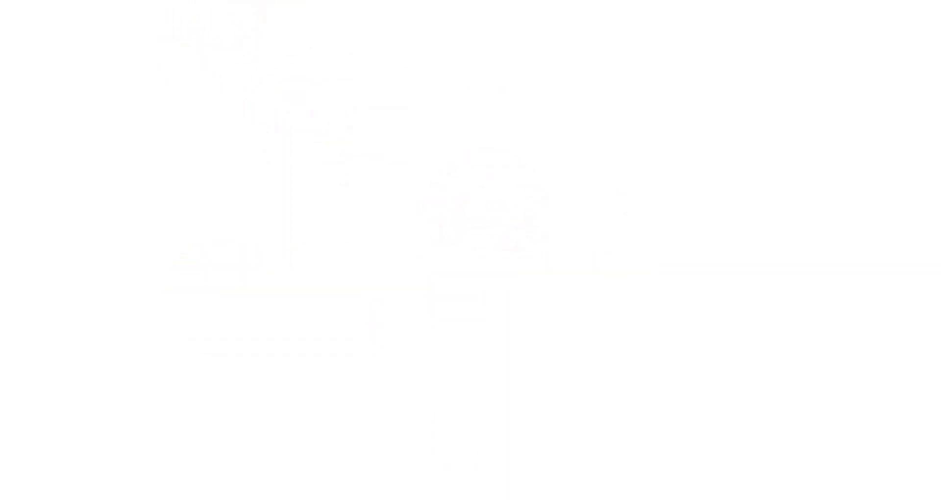
{"action": "left_click", "coordinate": [277, 103]}
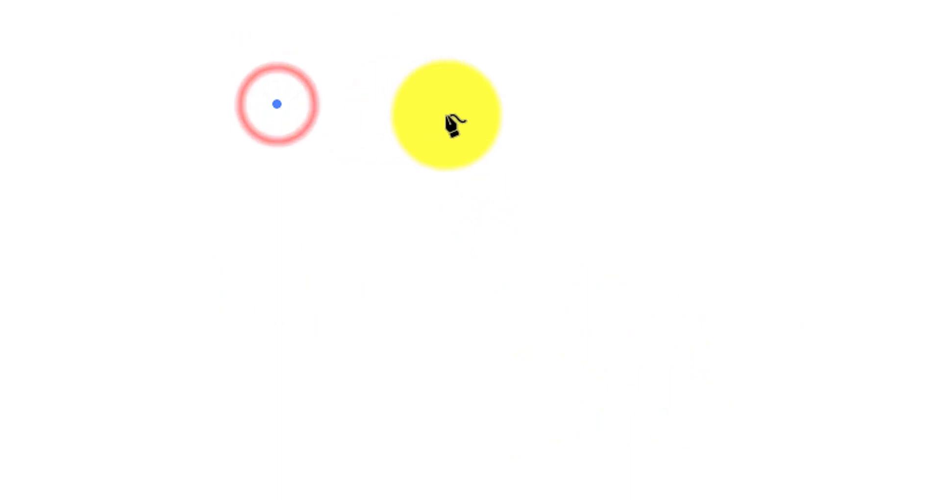
{"action": "left_click_drag", "start_coordinate": [479, 104], "coordinate": [695, 106]}
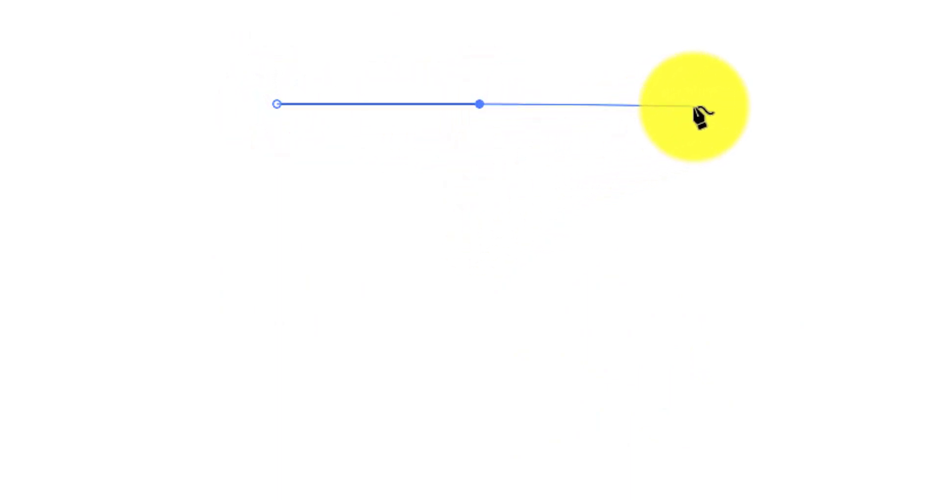
{"action": "left_click", "coordinate": [709, 103]}
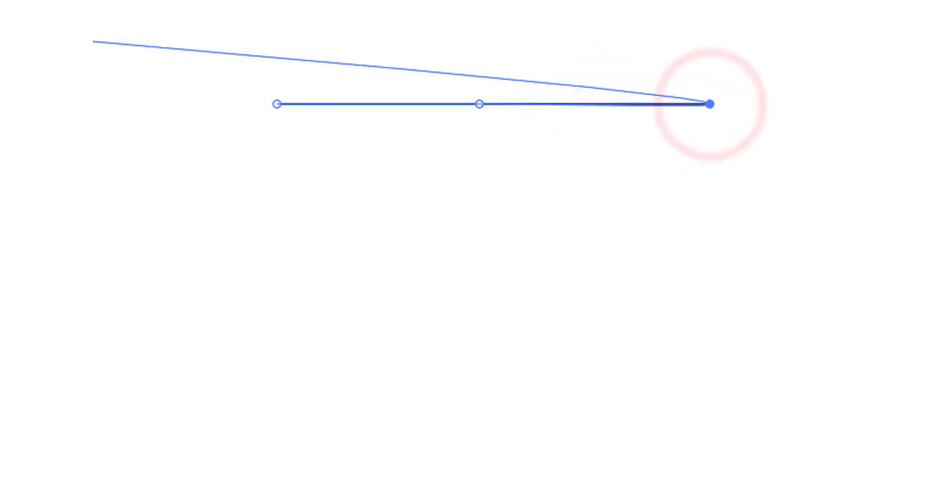
{"action": "key", "text": "Escape"}
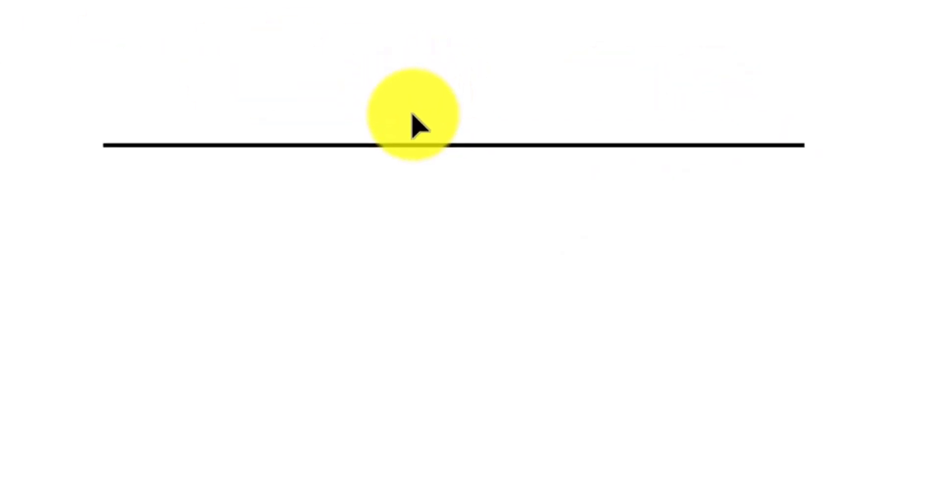
Reselect the horizontal line and pull its middle part upward with the Curvature tool to form an arch.
{"action": "left_click_drag", "start_coordinate": [165, 39], "coordinate": [510, 243]}
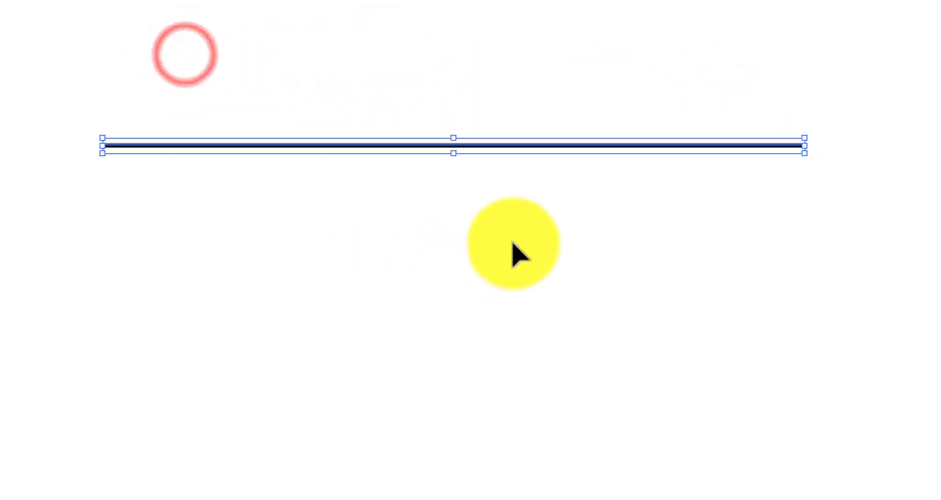
{"action": "left_click", "coordinate": [475, 214]}
{"action": "left_click", "coordinate": [452, 143]}
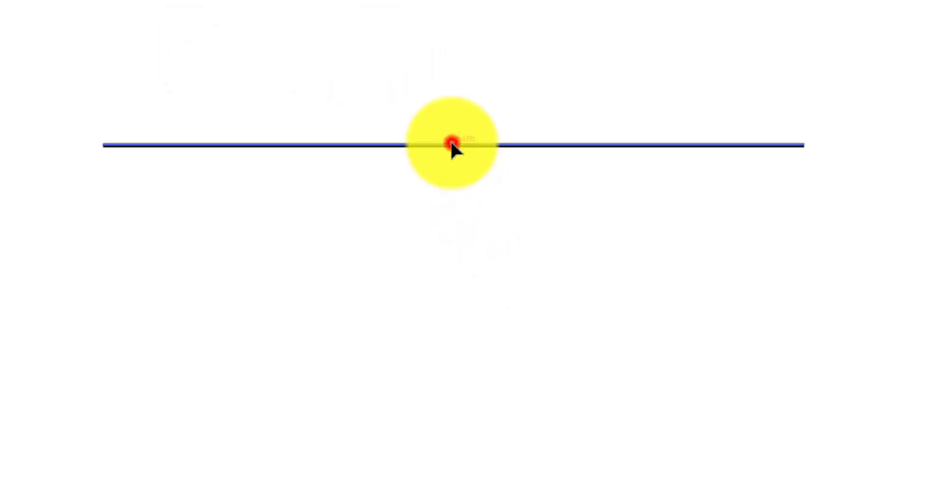
{"action": "left_click", "coordinate": [0, 179]}
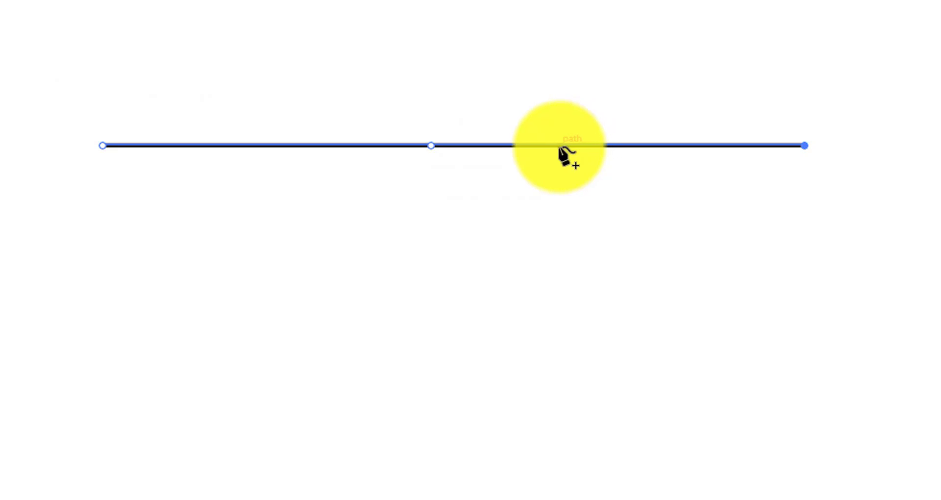
{"action": "left_click_drag", "start_coordinate": [522, 209], "coordinate": [537, 66]}
{"action": "scroll", "coordinate": [524, 83], "scroll_direction": "up", "scroll_amount": 1}
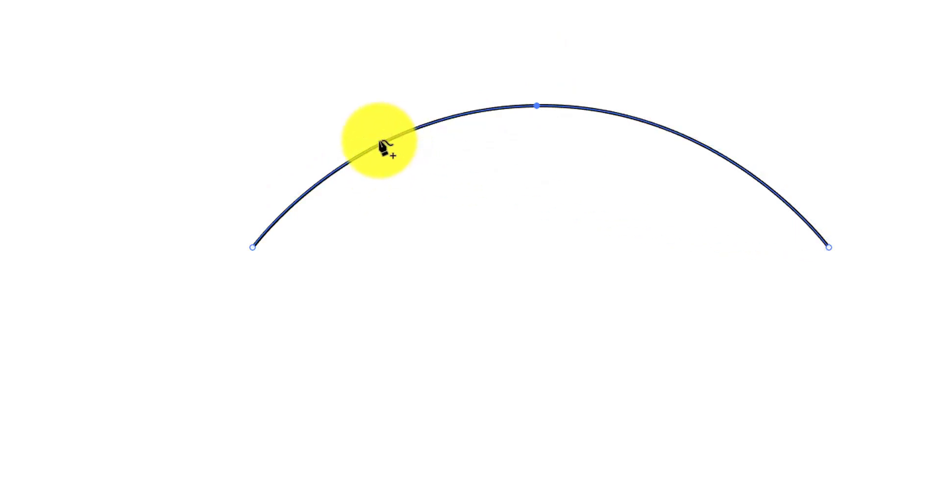
Add a curve point on each side of the arch, pull both up and outward, and close the path between its two lower ends.
{"action": "left_click_drag", "start_coordinate": [379, 142], "coordinate": [326, 99]}
{"action": "left_click_drag", "start_coordinate": [655, 145], "coordinate": [717, 79]}
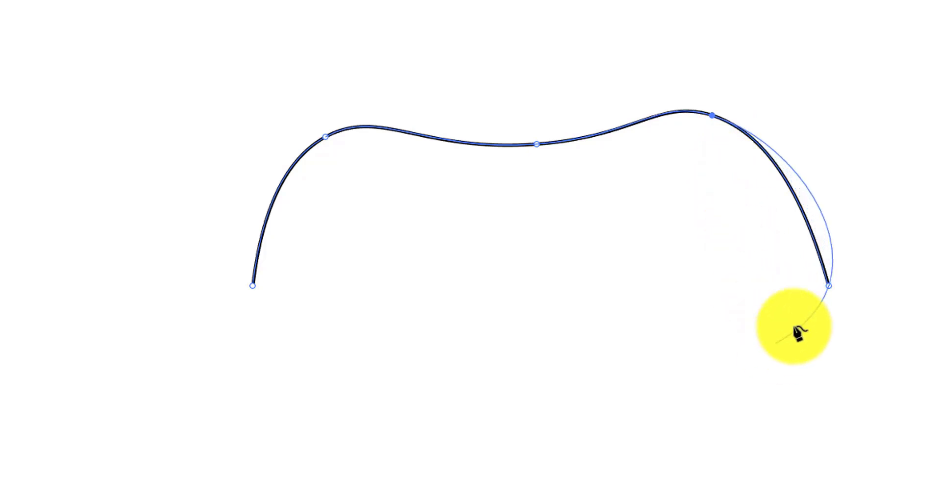
{"action": "left_click", "coordinate": [828, 286]}
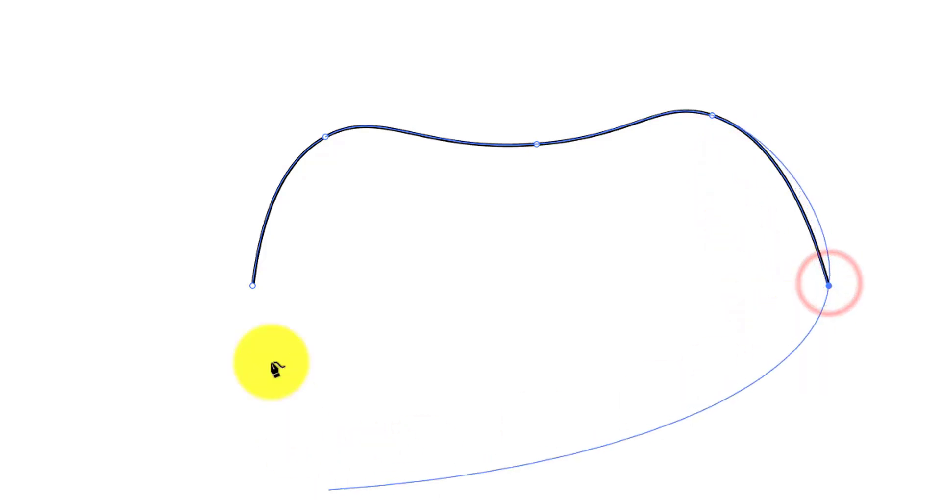
{"action": "left_click", "coordinate": [254, 286]}
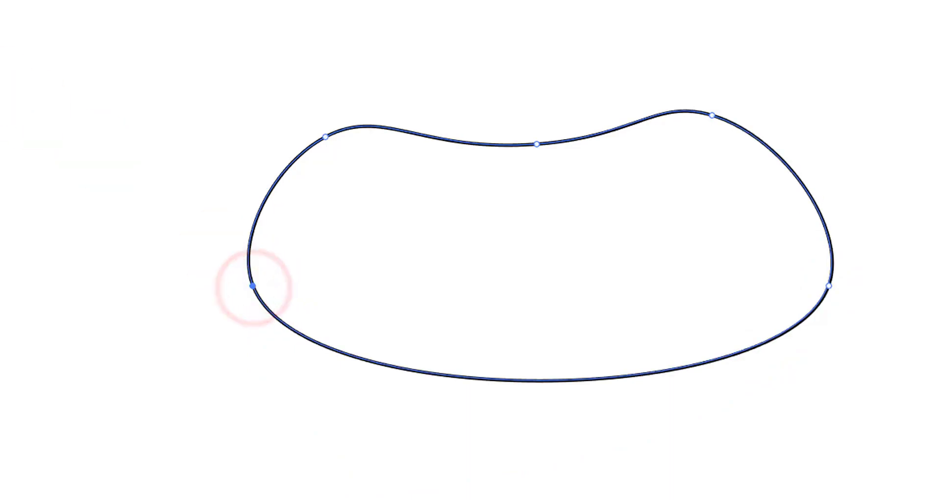
Move the closed bean-like shape aside and delete it from the artboard.
{"action": "key", "text": "v"}
{"action": "left_click", "coordinate": [73, 146]}
{"action": "left_click_drag", "start_coordinate": [286, 85], "coordinate": [535, 424]}
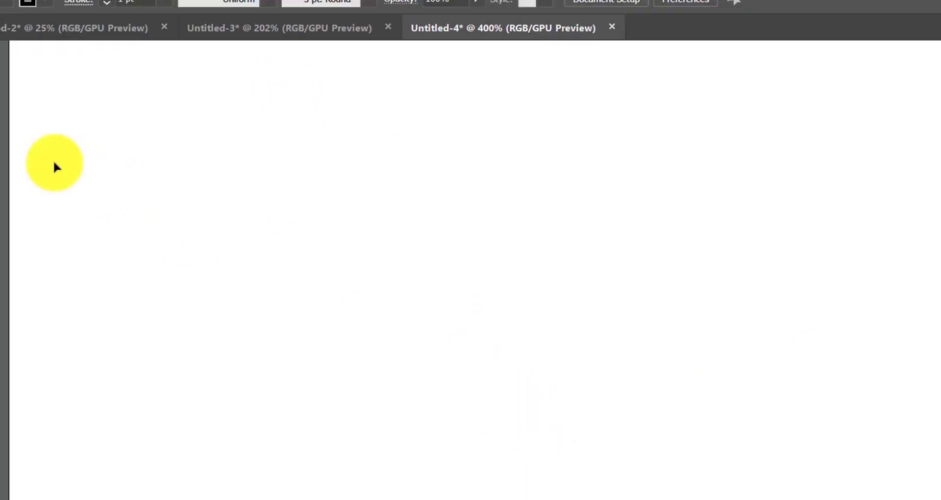
Close the Untitled-4 document without saving its changes.
{"action": "left_click", "coordinate": [45, 120]}
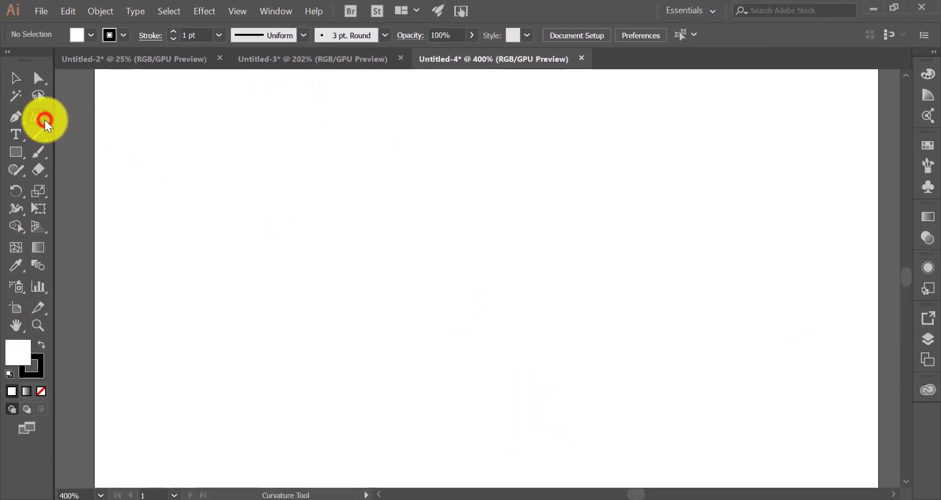
{"action": "left_click", "coordinate": [21, 76]}
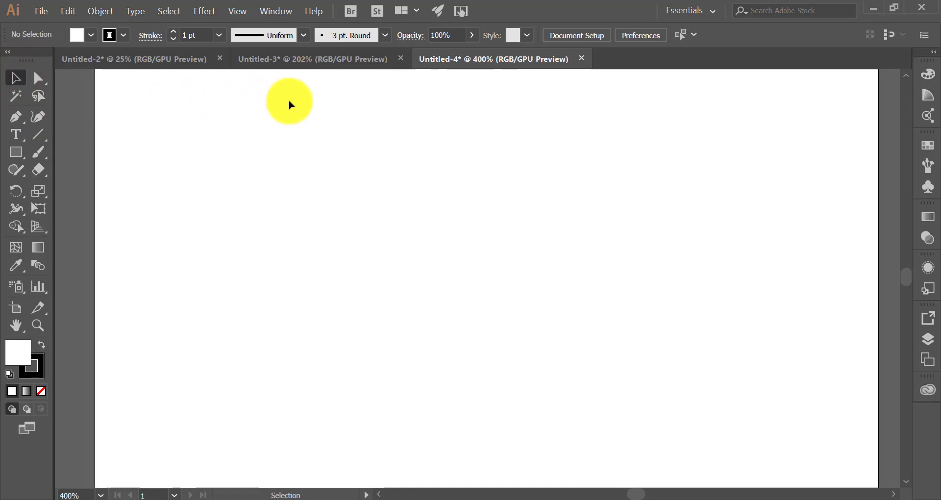
{"action": "left_click", "coordinate": [583, 58]}
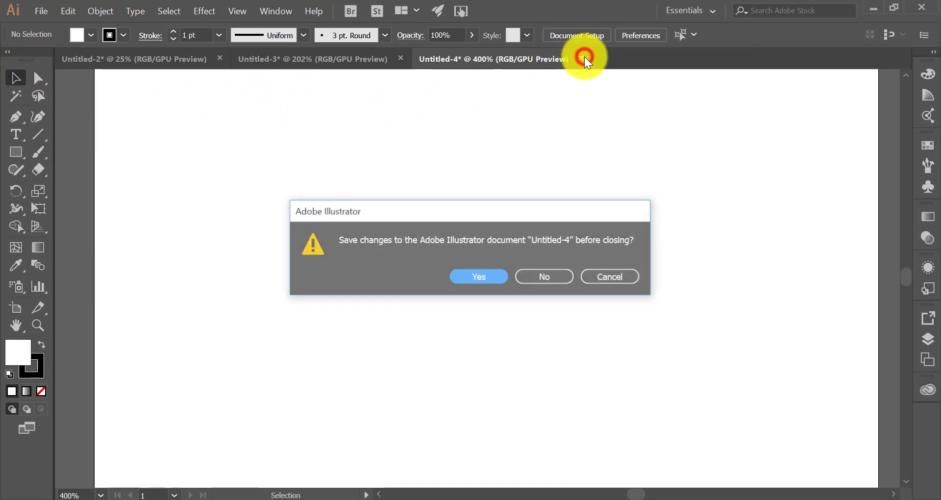
{"action": "left_click", "coordinate": [553, 277]}
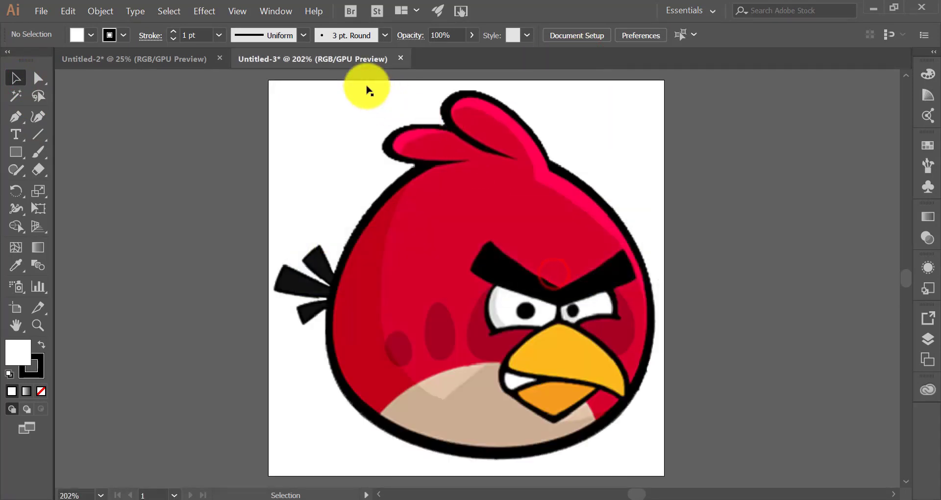
Switch to the Untitled-2 document with the blue bird, deselect the image, and show the document's layer list.
{"action": "left_click", "coordinate": [151, 55]}
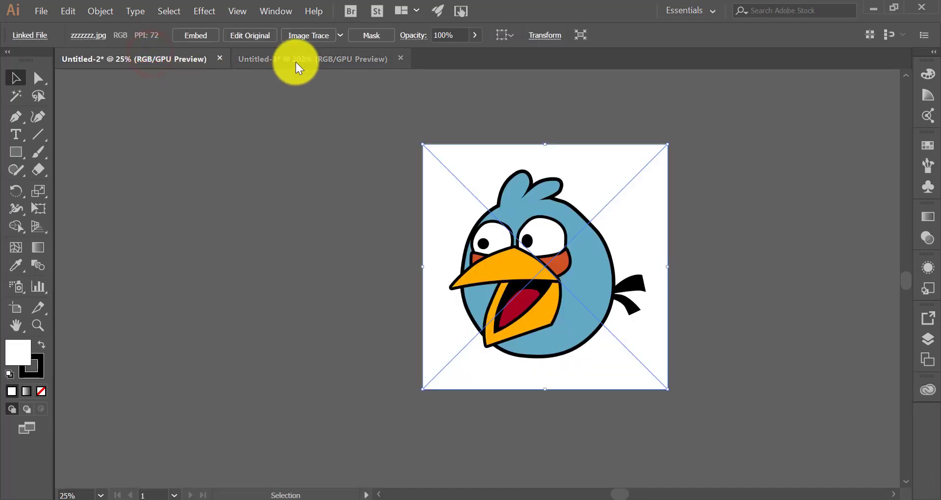
{"action": "left_click", "coordinate": [317, 137]}
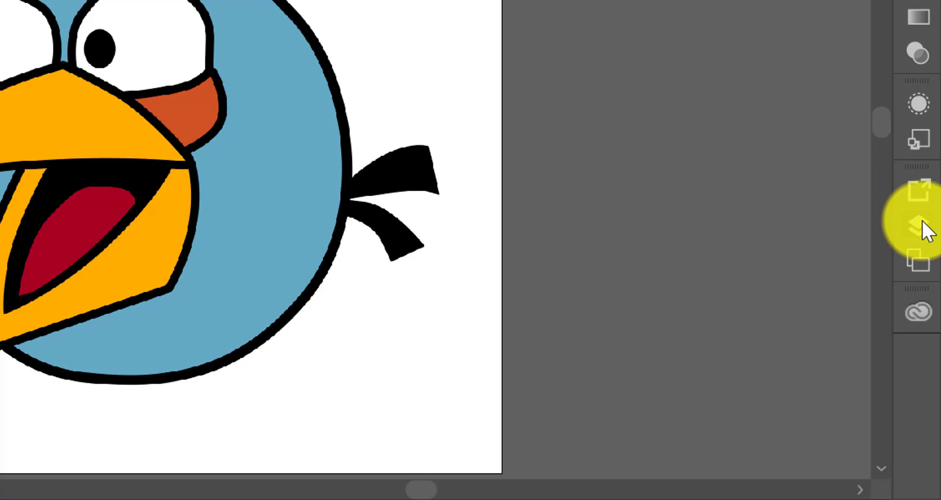
{"action": "left_click", "coordinate": [919, 225]}
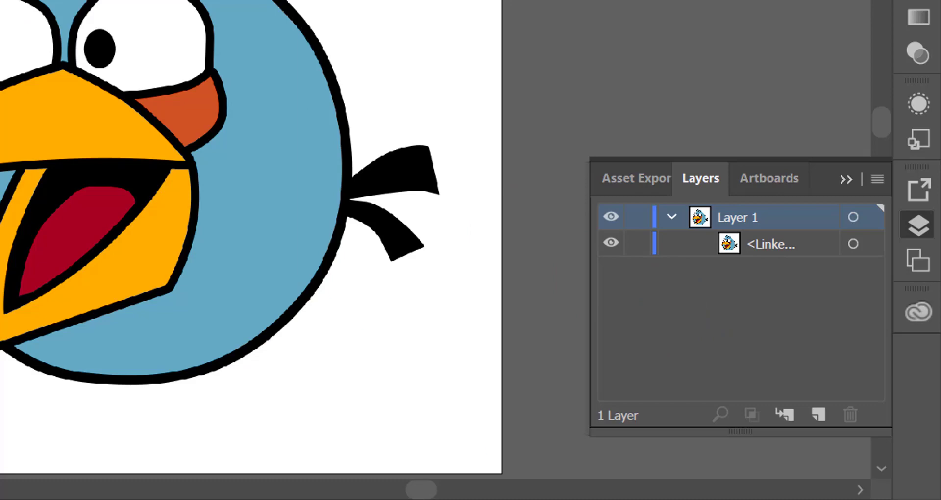
Draw a test rectangle on the artboard, reselect it, and delete it.
{"action": "left_click_drag", "start_coordinate": [427, 0], "coordinate": [475, 2]}
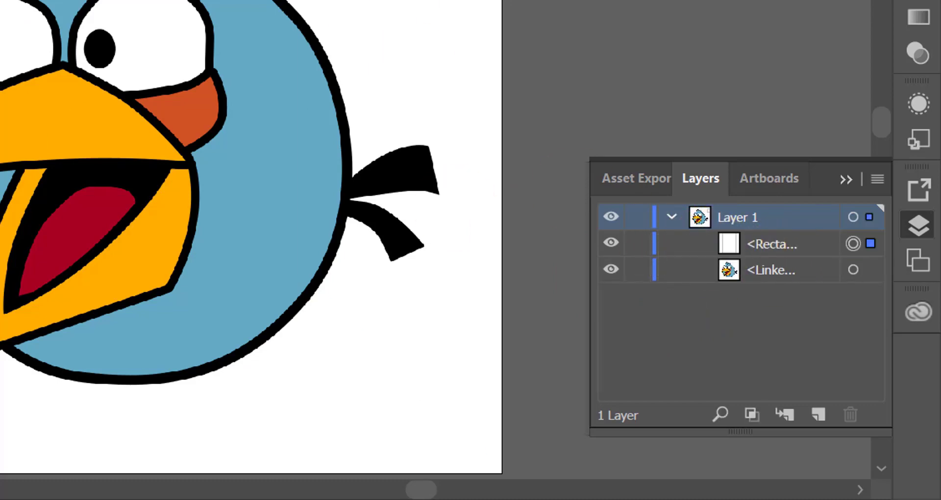
{"action": "key", "text": "ctrl+shift+a"}
{"action": "left_click", "coordinate": [465, 1]}
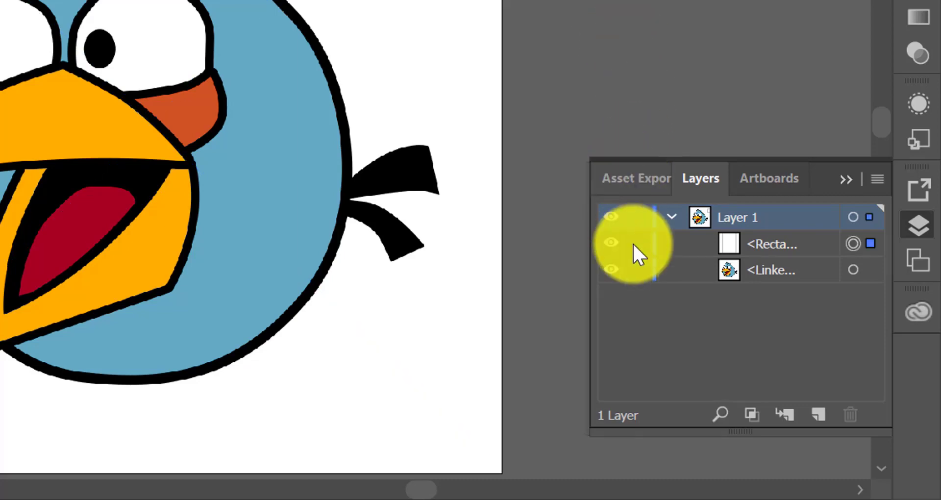
{"action": "key", "text": "Delete"}
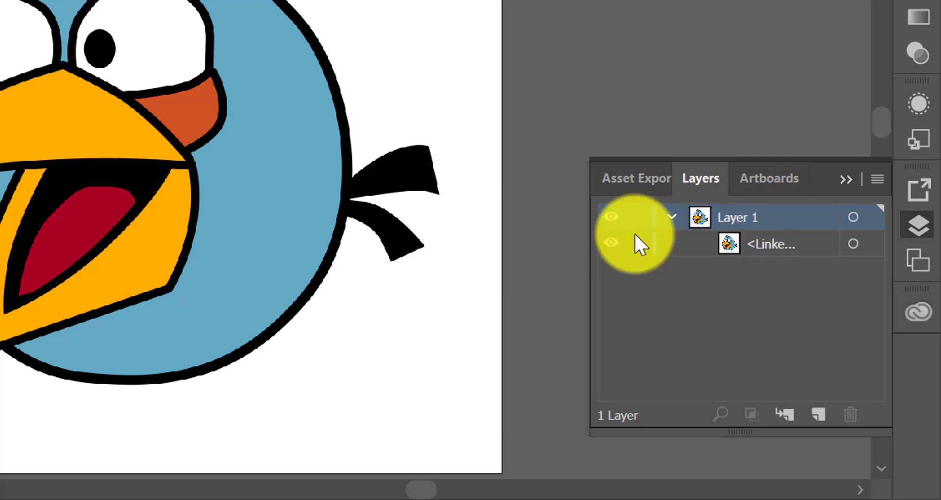
Hide and show the linked bird image again, and lock it inside Layer 1.
{"action": "left_click", "coordinate": [609, 245]}
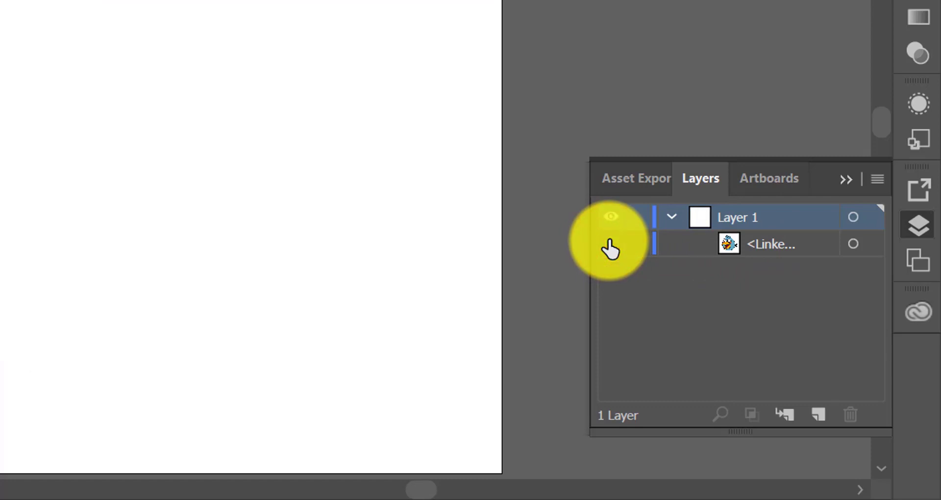
{"action": "left_click", "coordinate": [610, 244]}
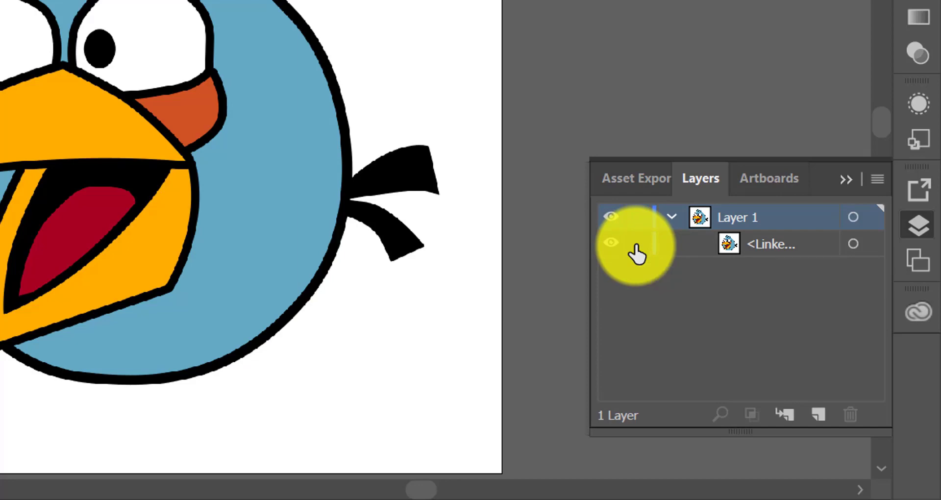
{"action": "left_click", "coordinate": [703, 246]}
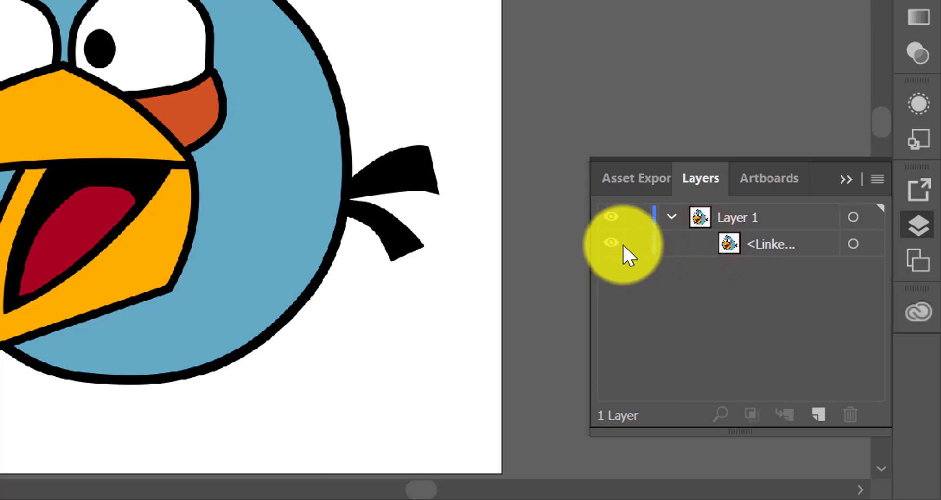
{"action": "left_click", "coordinate": [636, 243]}
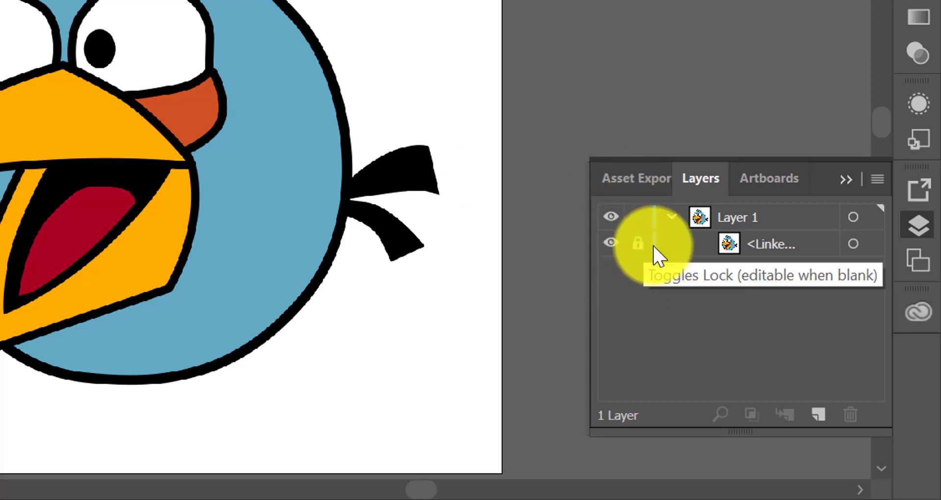
{"action": "left_click", "coordinate": [638, 243]}
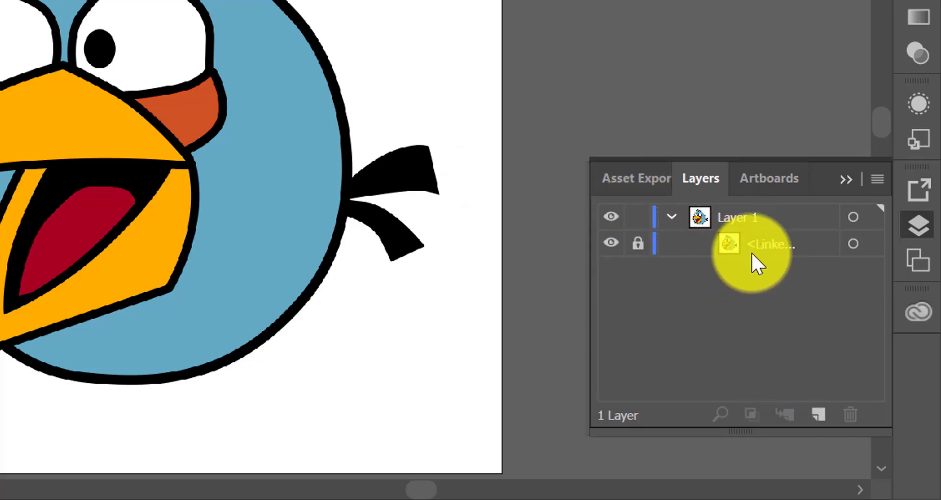
Create a new layer above Layer 1, rename it Tracing, make it active, and collapse the layer list.
{"action": "left_click", "coordinate": [821, 416]}
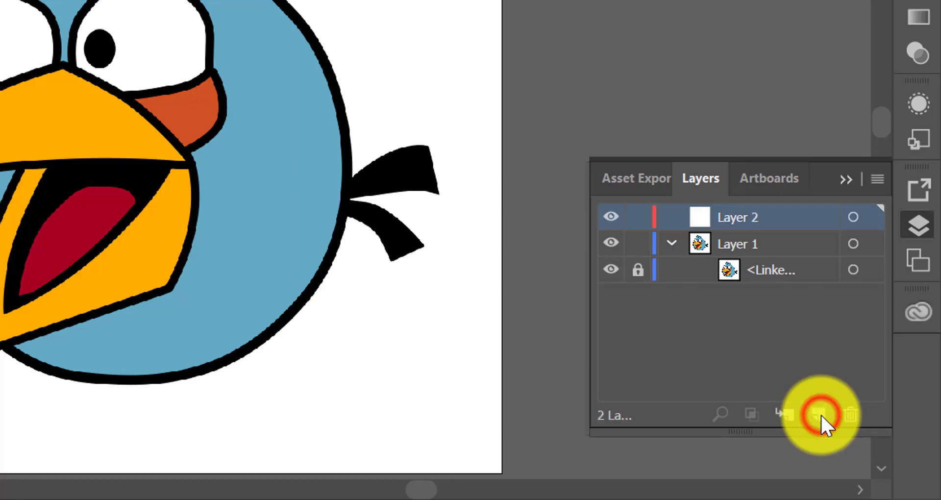
{"action": "left_click", "coordinate": [729, 217]}
{"action": "double_click", "coordinate": [729, 217]}
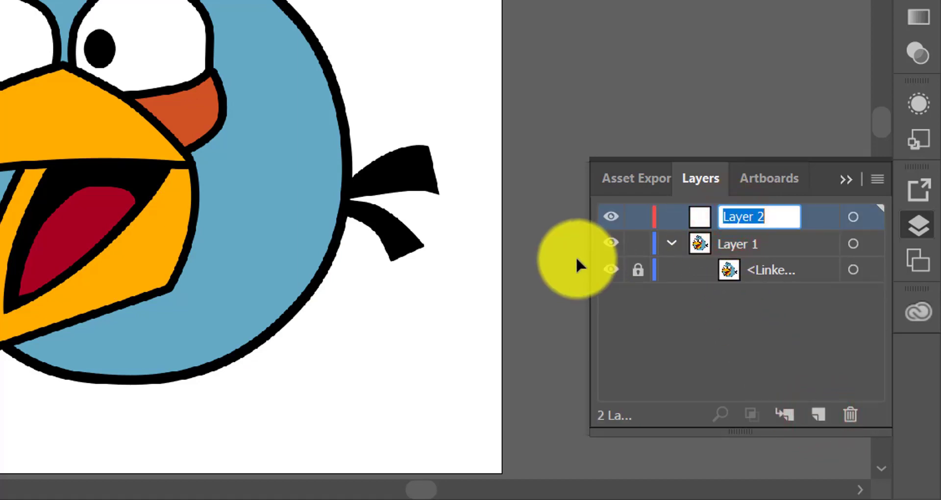
{"action": "type", "text": "Tracing"}
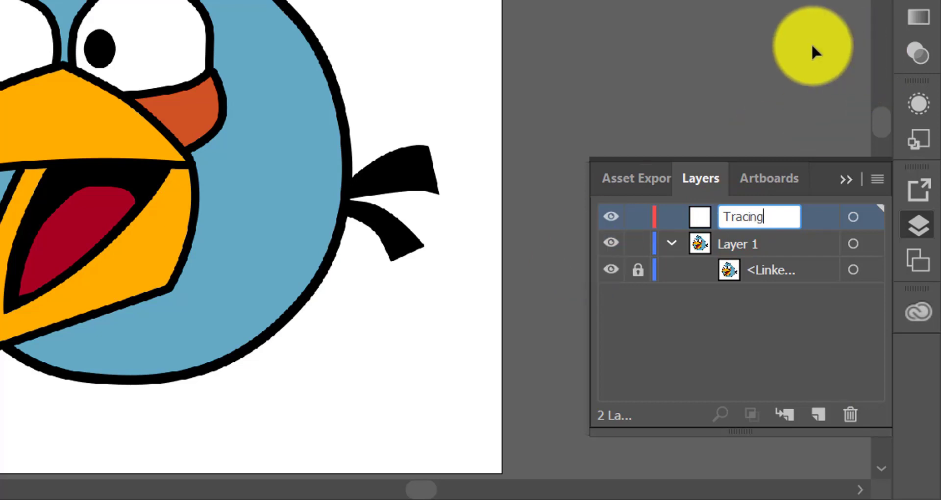
{"action": "left_click", "coordinate": [812, 45]}
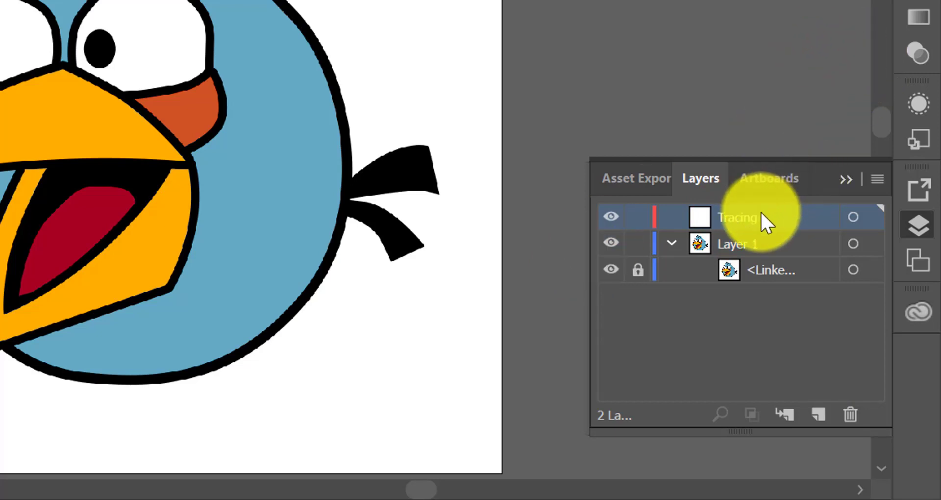
{"action": "left_click", "coordinate": [742, 213]}
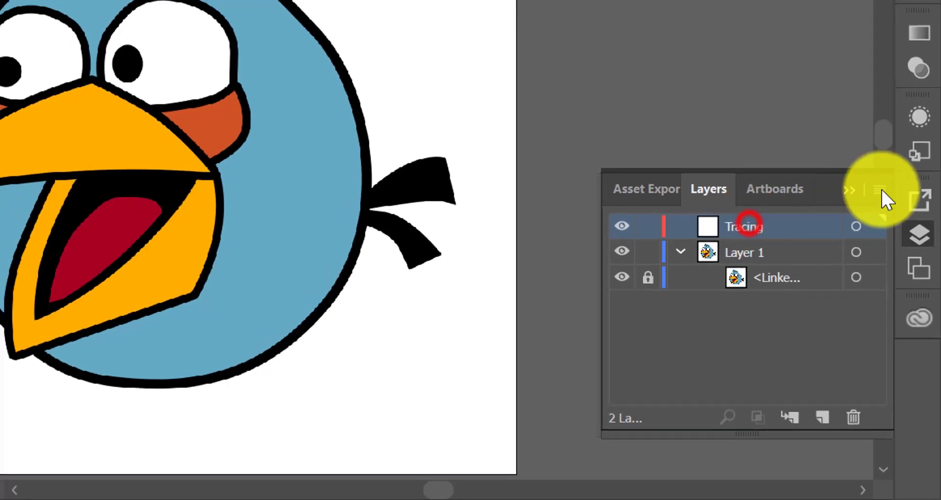
{"action": "left_click", "coordinate": [846, 179]}
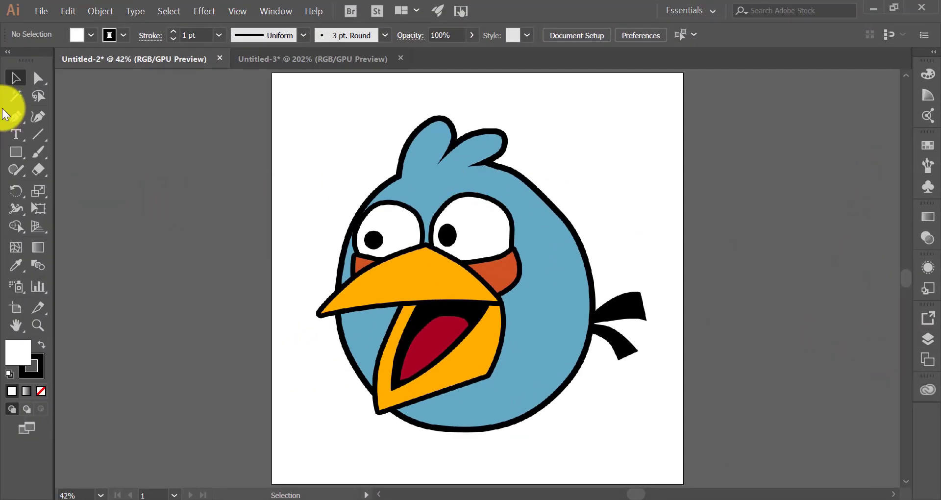
Start a Curvature path from the crest's front base along the forehead outline beside the front eye, and set its fill to none.
{"action": "left_click", "coordinate": [42, 119]}
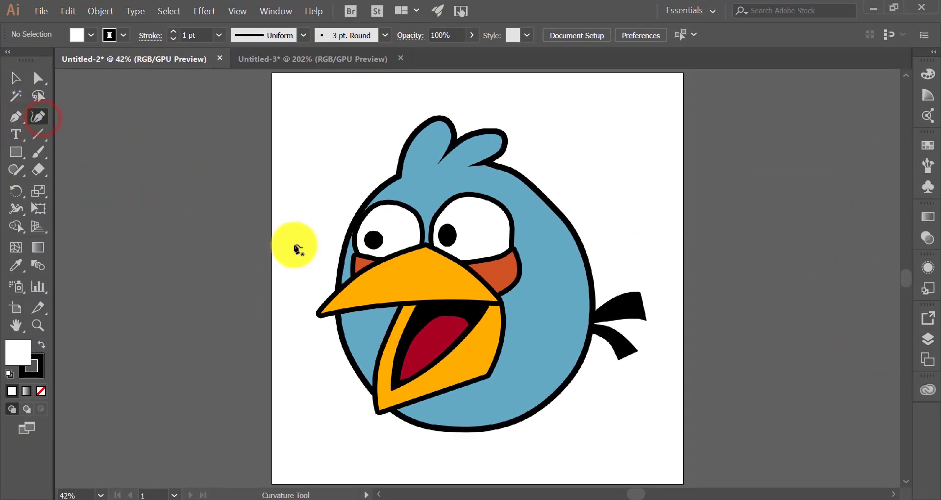
{"action": "scroll", "coordinate": [394, 210], "scroll_direction": "up", "scroll_amount": 1}
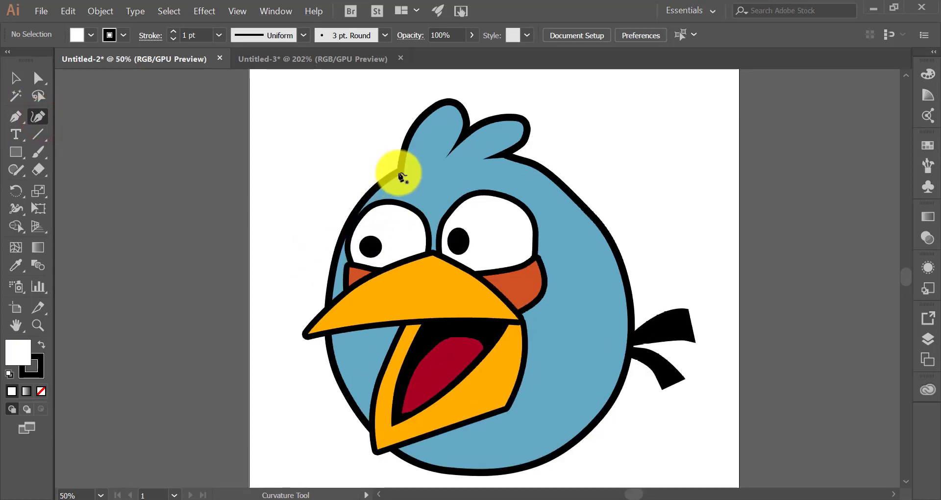
{"action": "left_click", "coordinate": [399, 171]}
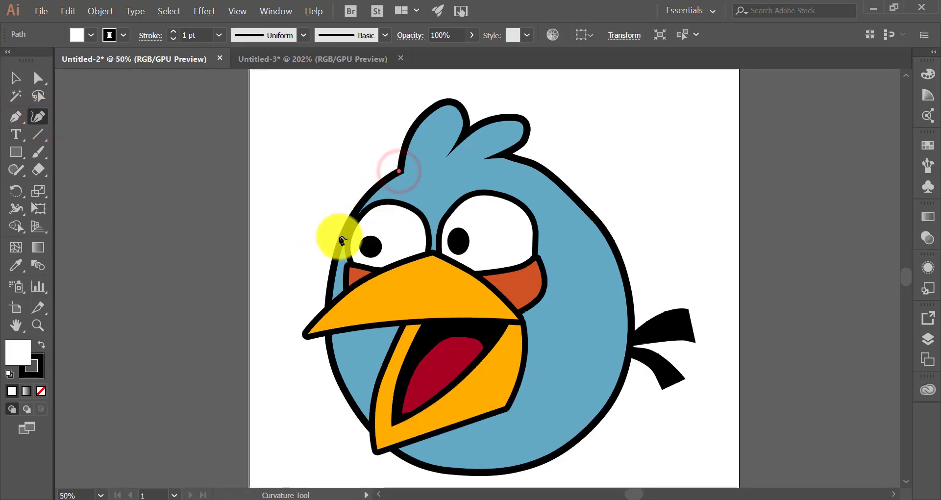
{"action": "left_click", "coordinate": [342, 236]}
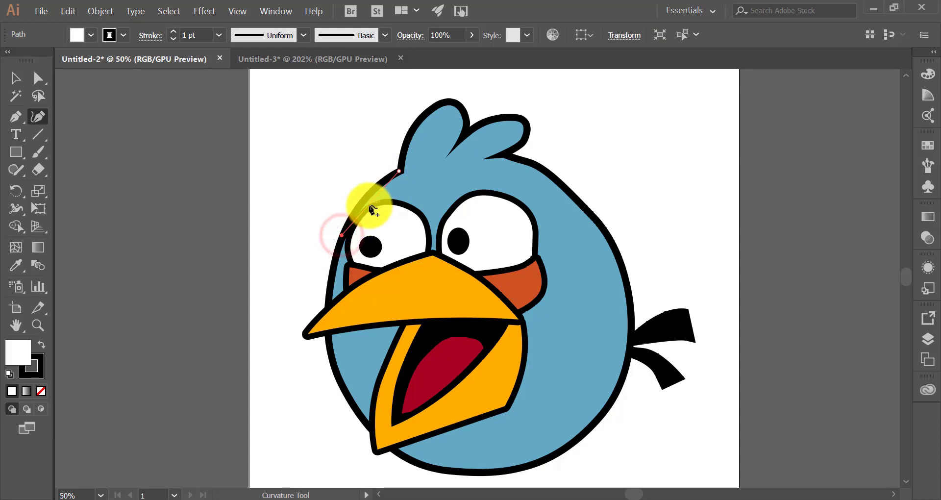
{"action": "left_click", "coordinate": [364, 201]}
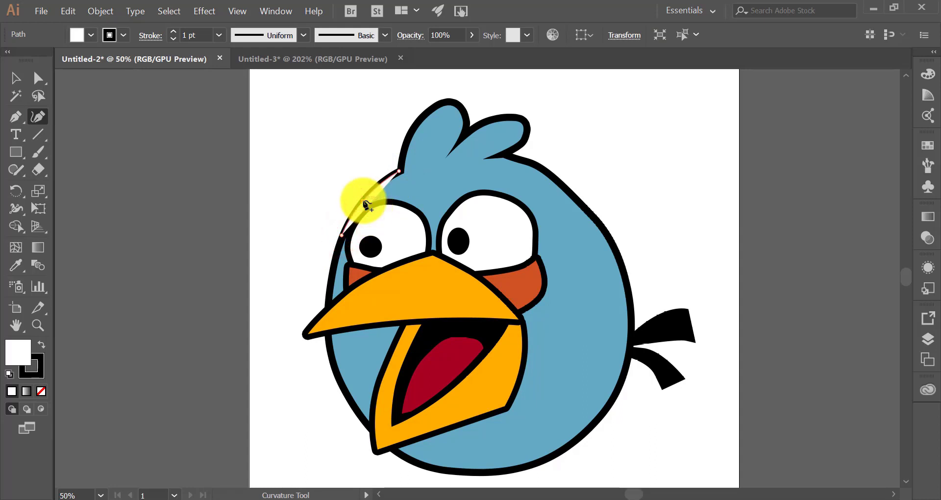
{"action": "left_click", "coordinate": [93, 34]}
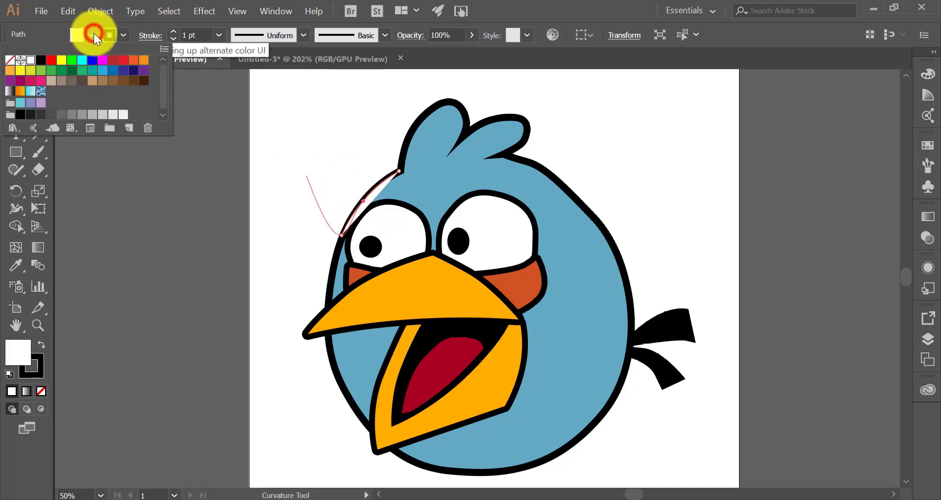
{"action": "left_click", "coordinate": [12, 62]}
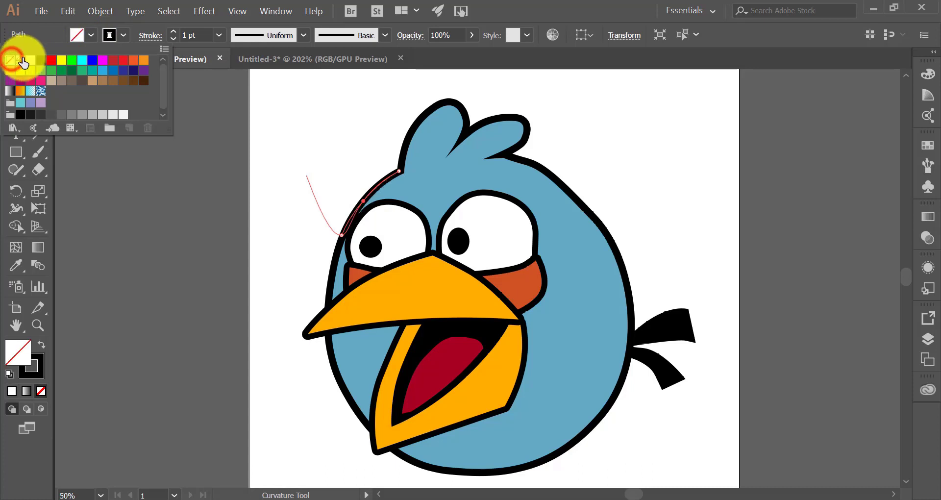
Continue the path from its lower end around the bird's body outline, under the beak, past the tail, and up the back.
{"action": "left_click", "coordinate": [341, 235]}
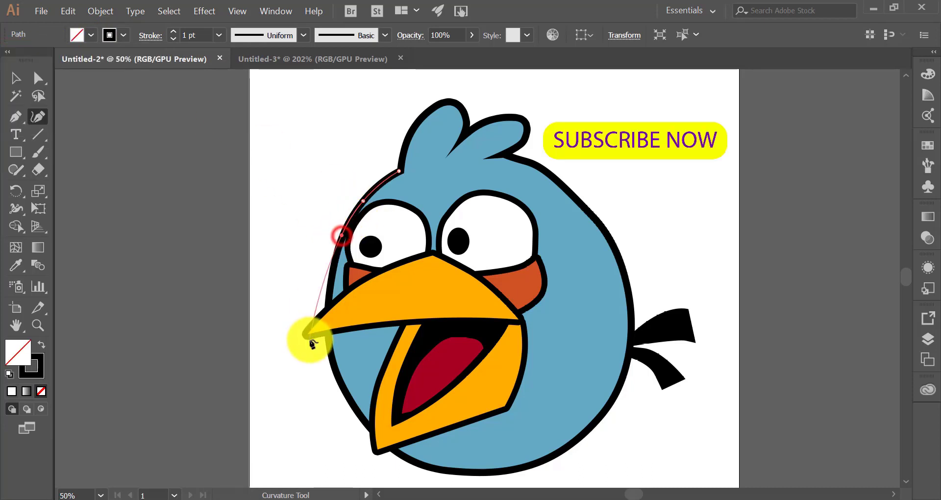
{"action": "left_click", "coordinate": [335, 365]}
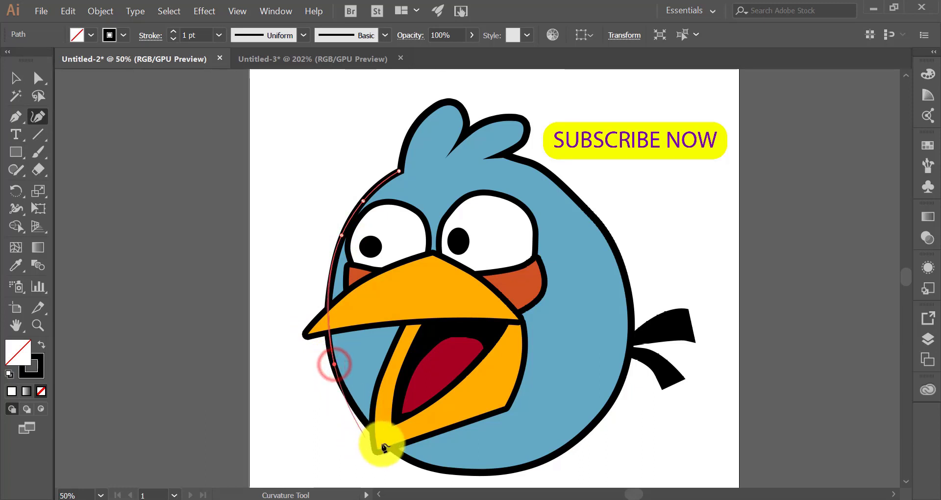
{"action": "scroll", "coordinate": [412, 454], "scroll_direction": "down", "scroll_amount": 1}
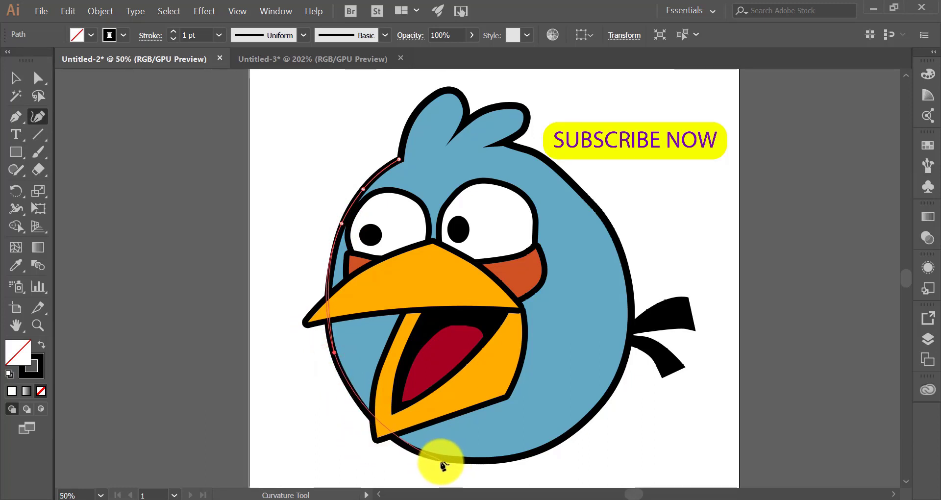
{"action": "left_click", "coordinate": [441, 459]}
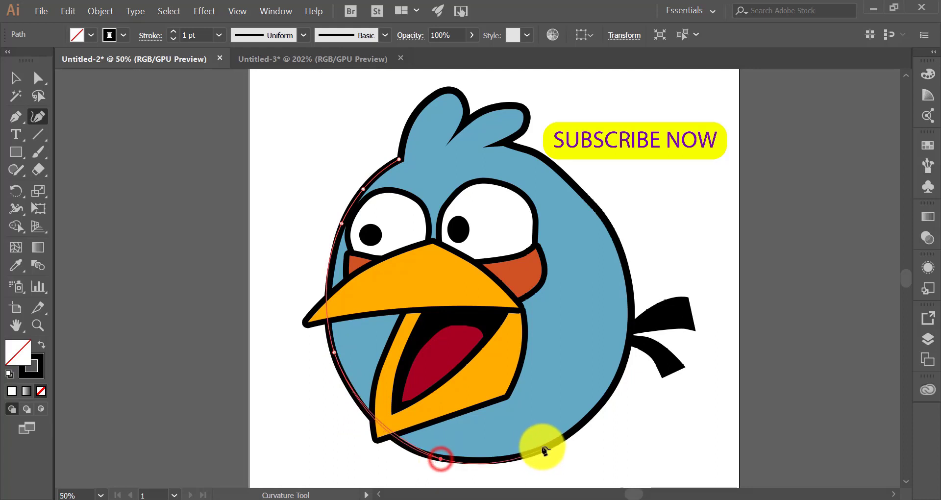
{"action": "left_click", "coordinate": [567, 436]}
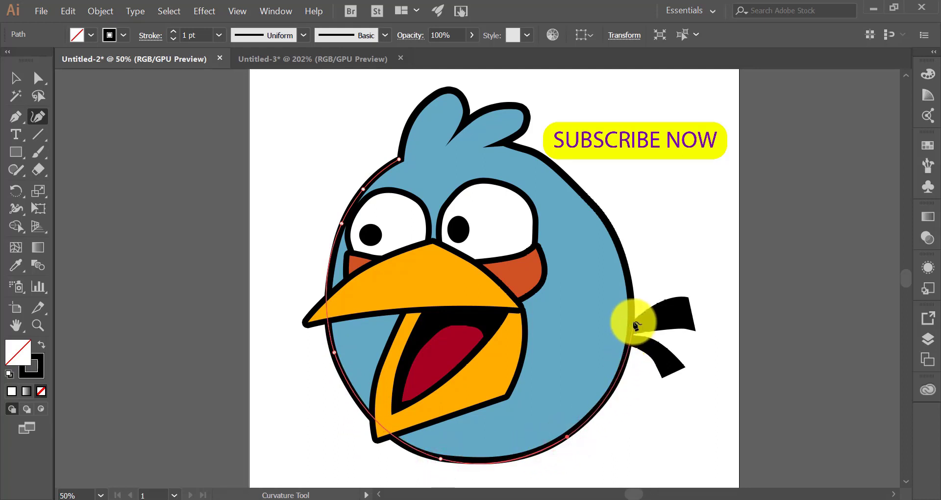
{"action": "left_click", "coordinate": [633, 320]}
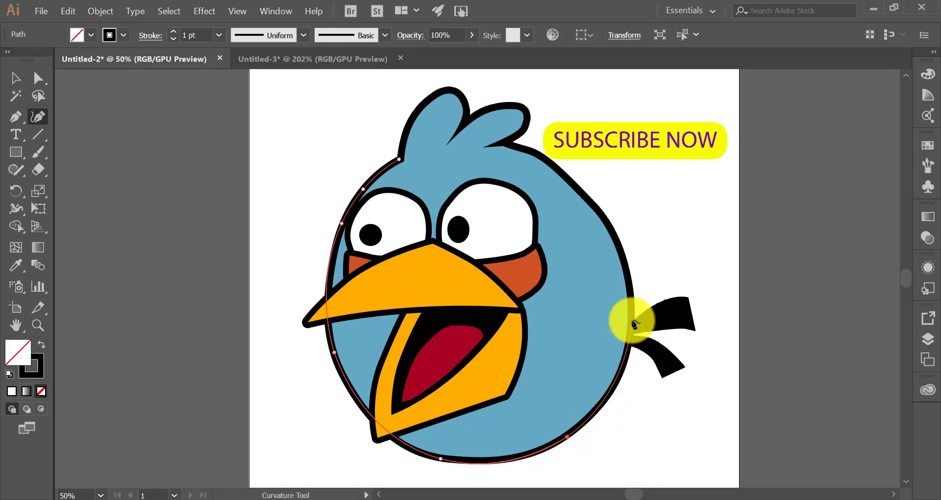
{"action": "left_click", "coordinate": [600, 210]}
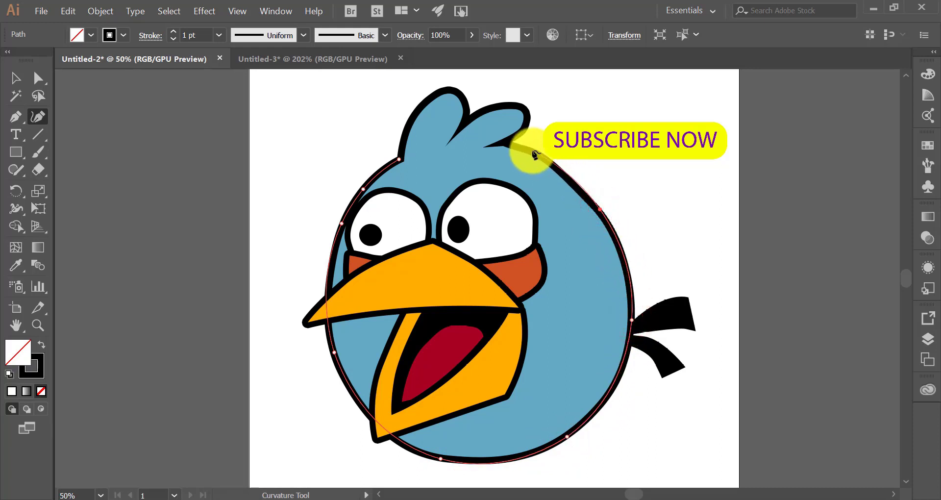
Extend the outline over the upper back to the notch under the rear crest feather, adding a curve point to fit the edge.
{"action": "left_click", "coordinate": [563, 179]}
{"action": "scroll", "coordinate": [508, 143], "scroll_direction": "up", "scroll_amount": 1}
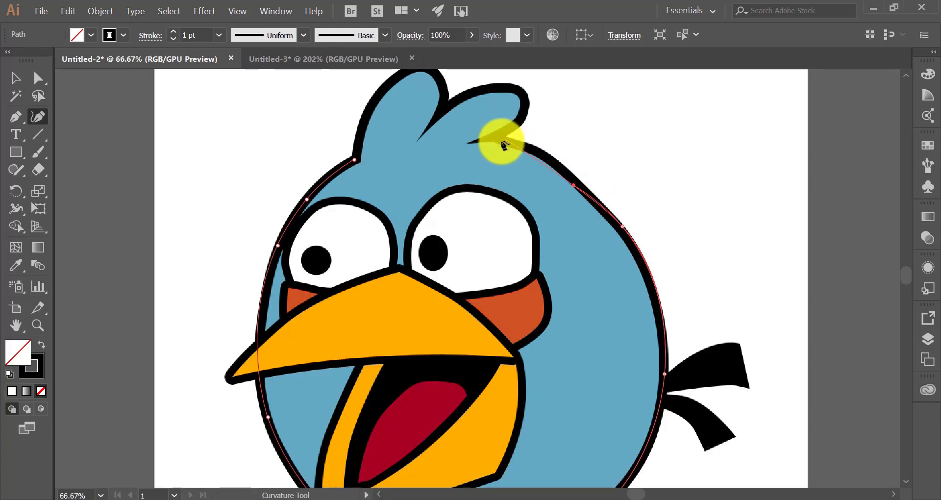
{"action": "left_click", "coordinate": [487, 137]}
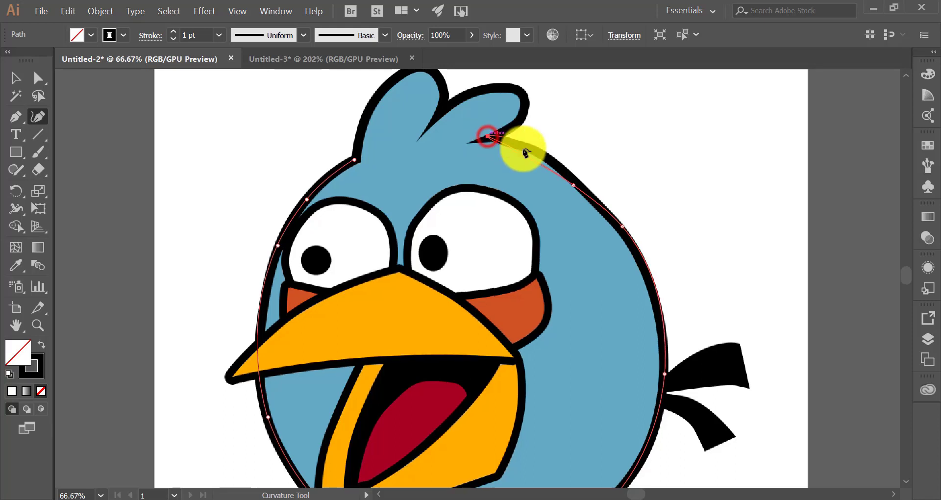
{"action": "left_click_drag", "start_coordinate": [521, 154], "coordinate": [485, 139]}
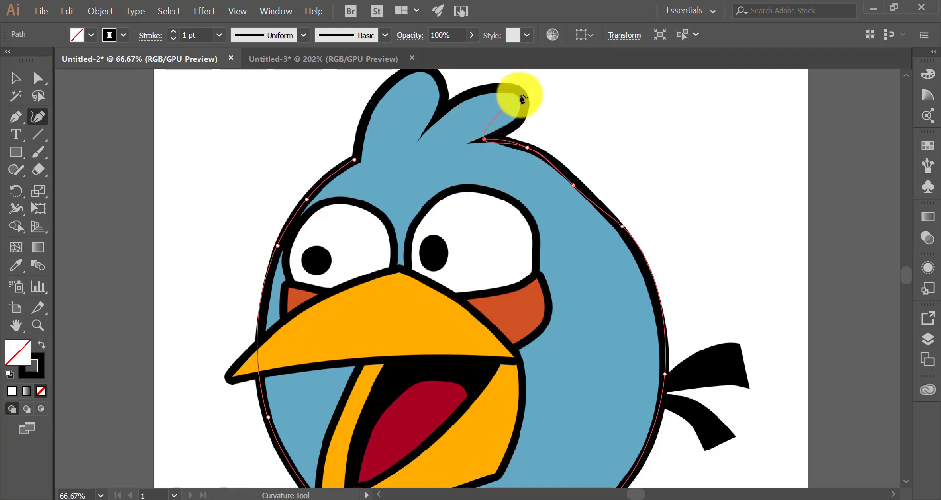
Continue the outline around the rear crest feather to the notch between the two feathers, bending its curves onto the black edge.
{"action": "left_click", "coordinate": [519, 95]}
{"action": "left_click_drag", "start_coordinate": [500, 111], "coordinate": [517, 122]}
{"action": "scroll", "coordinate": [519, 120], "scroll_direction": "up", "scroll_amount": 2}
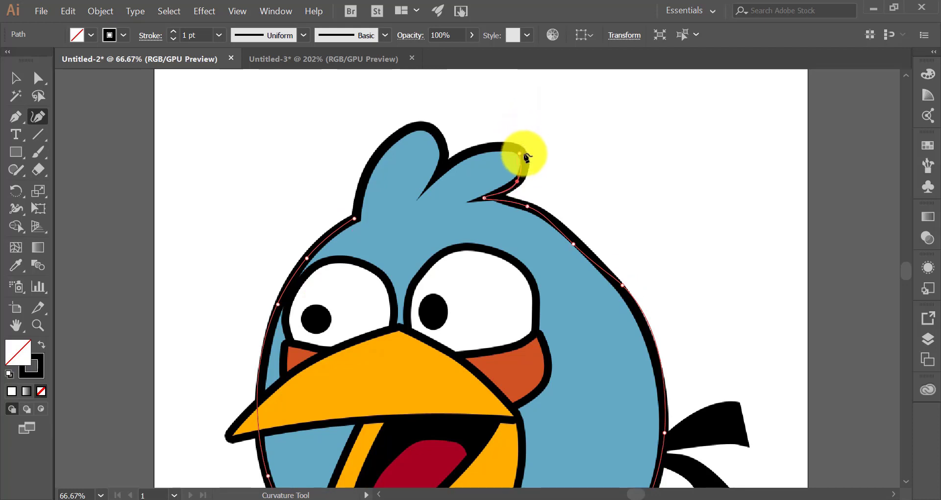
{"action": "left_click_drag", "start_coordinate": [521, 163], "coordinate": [526, 164]}
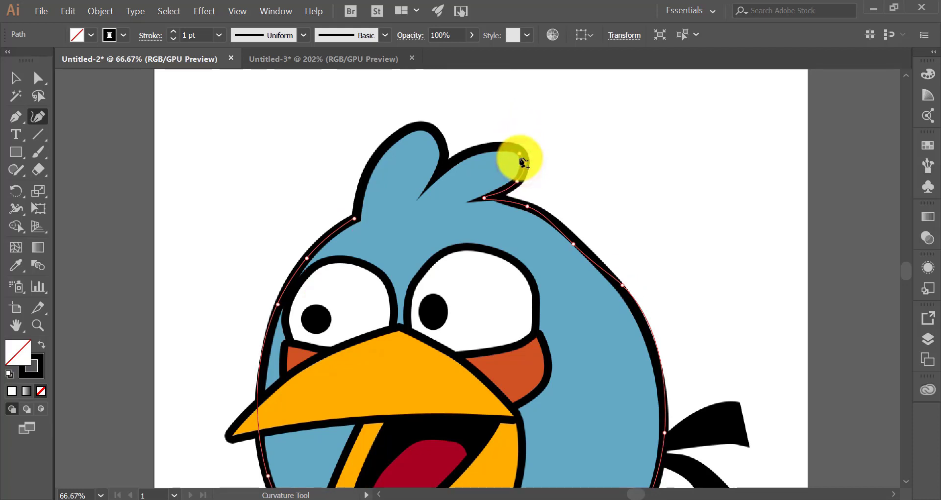
{"action": "left_click", "coordinate": [520, 154]}
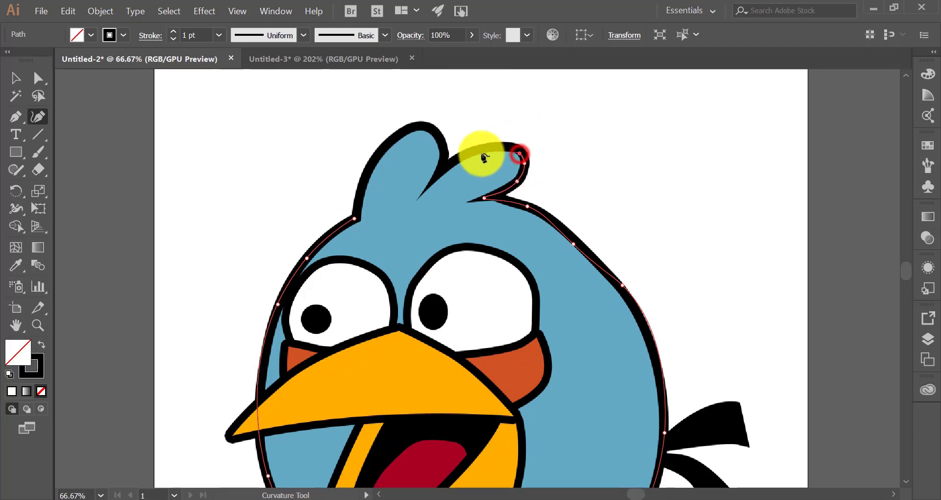
{"action": "left_click", "coordinate": [429, 184]}
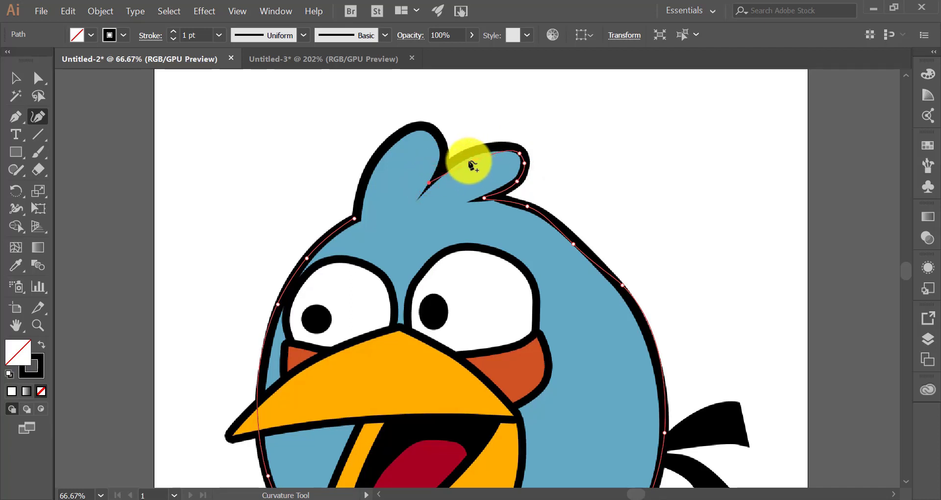
{"action": "left_click_drag", "start_coordinate": [466, 163], "coordinate": [465, 155]}
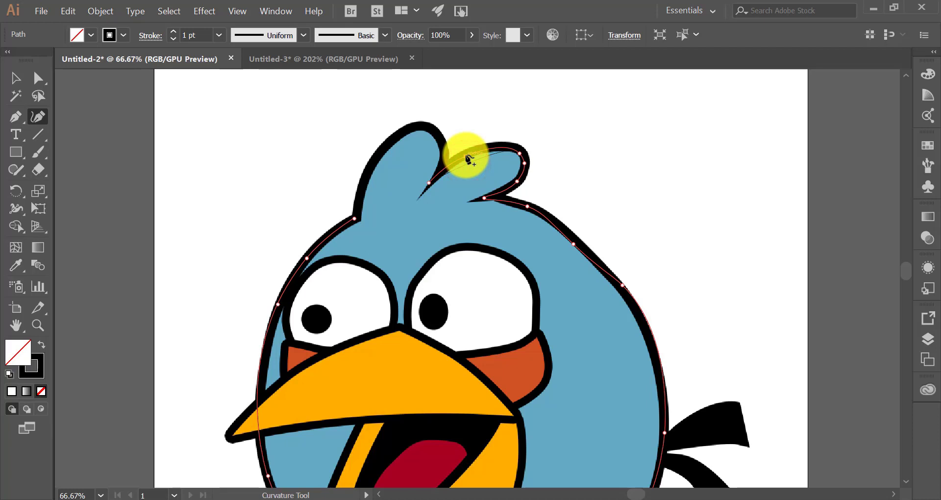
{"action": "left_click", "coordinate": [430, 183]}
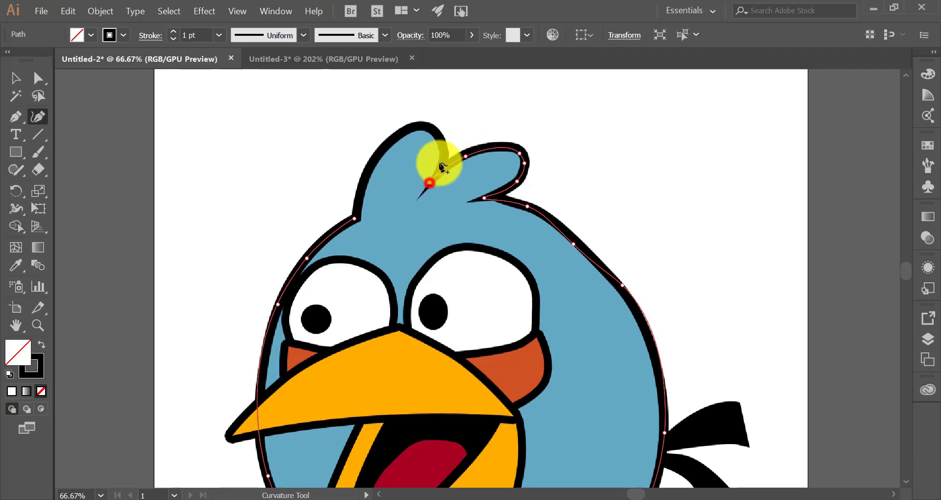
Trace the front crest feather over its tip and down its front edge, and close the path at the crest's front base.
{"action": "left_click", "coordinate": [416, 126]}
{"action": "left_click_drag", "start_coordinate": [420, 168], "coordinate": [438, 140]}
{"action": "left_click", "coordinate": [435, 134]}
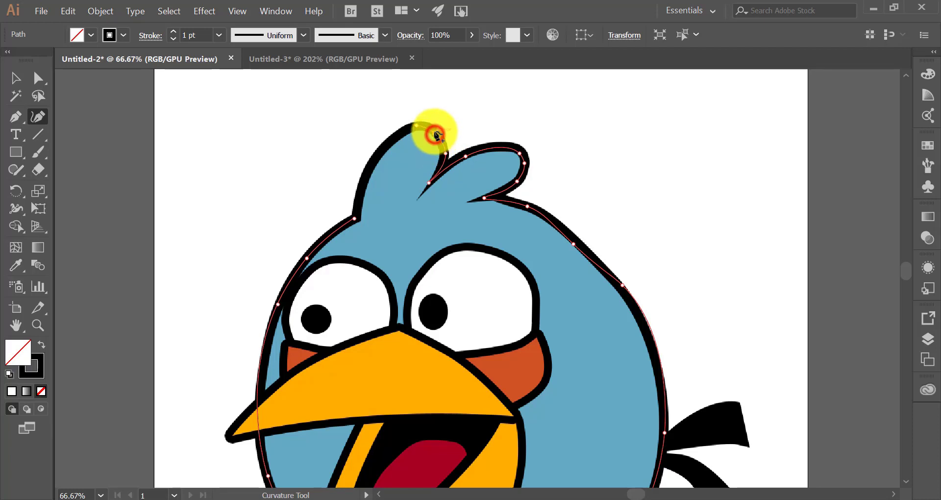
{"action": "left_click", "coordinate": [362, 189]}
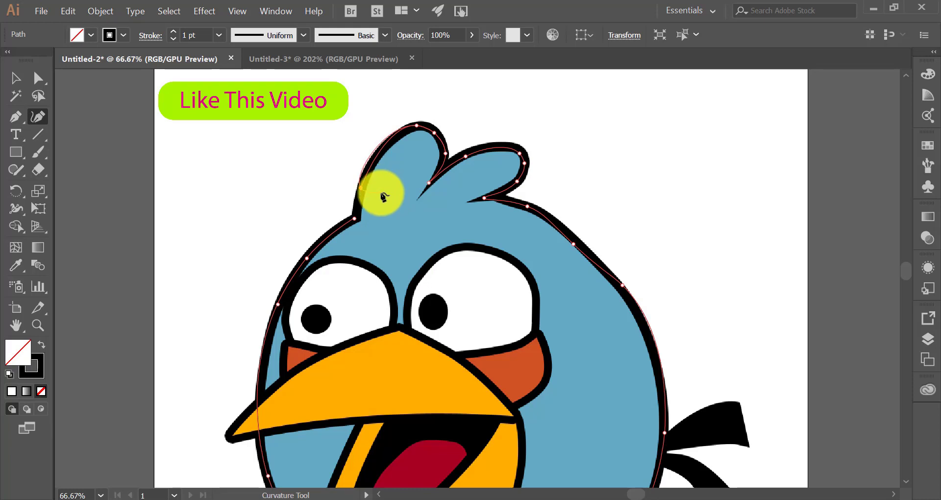
{"action": "left_click", "coordinate": [357, 220]}
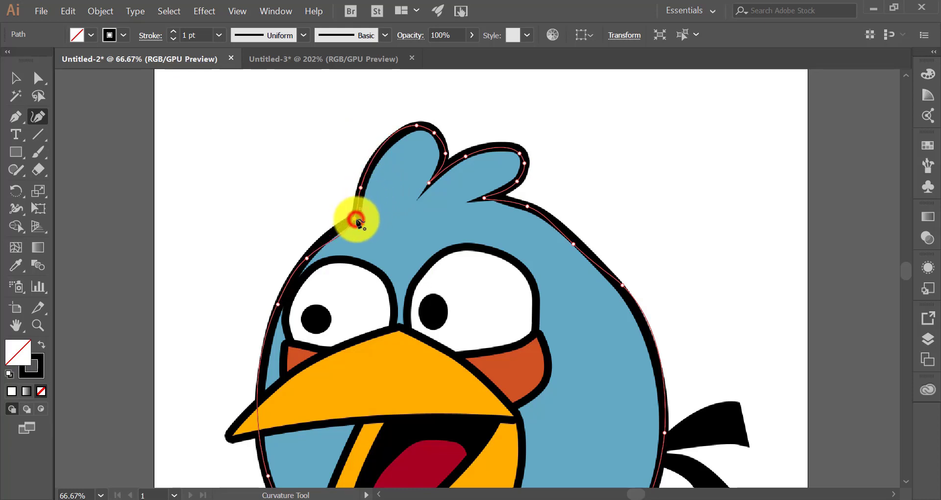
{"action": "scroll", "coordinate": [353, 216], "scroll_direction": "down", "scroll_amount": 2}
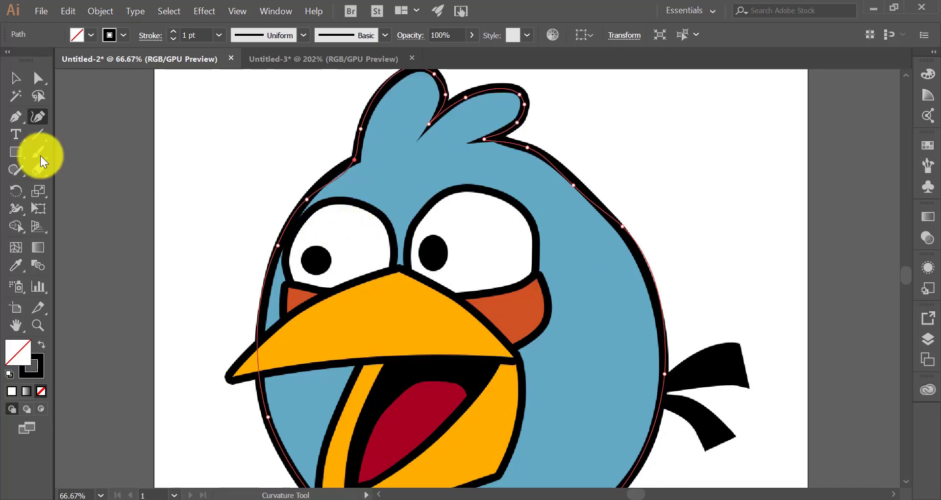
Deselect the closed body outline, reselect it, and check how closely it follows the bird's black edge.
{"action": "left_click", "coordinate": [15, 77]}
{"action": "left_click", "coordinate": [125, 144]}
{"action": "scroll", "coordinate": [201, 206], "scroll_direction": "down", "scroll_amount": 1}
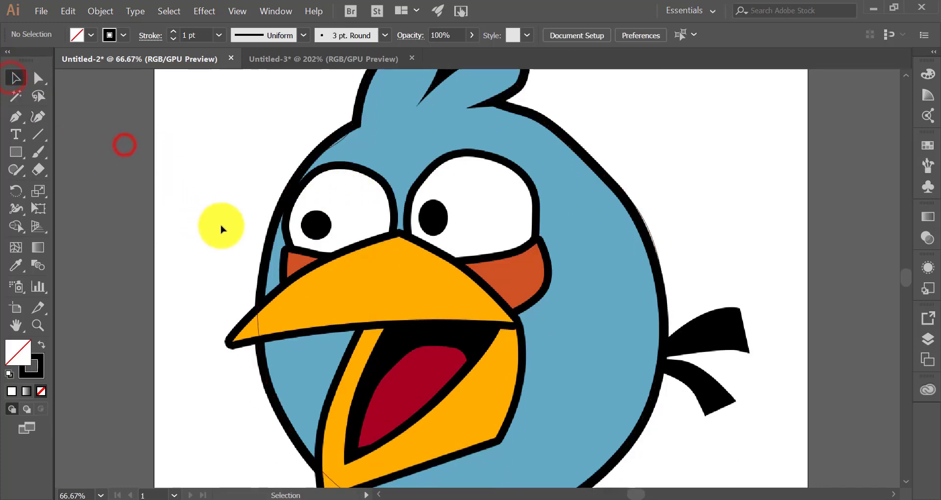
{"action": "left_click", "coordinate": [307, 165]}
{"action": "scroll", "coordinate": [334, 154], "scroll_direction": "up", "scroll_amount": 1}
{"action": "scroll", "coordinate": [358, 155], "scroll_direction": "up", "scroll_amount": 1}
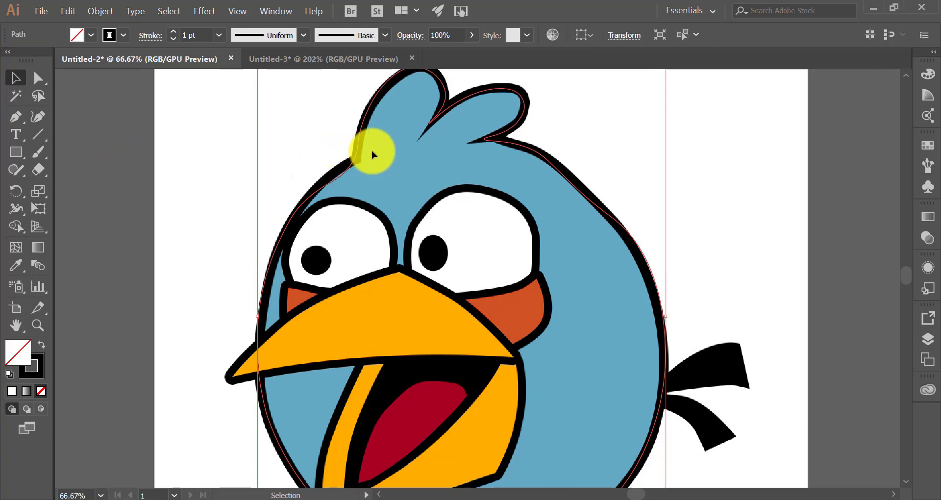
{"action": "scroll", "coordinate": [595, 275], "scroll_direction": "down", "scroll_amount": 3}
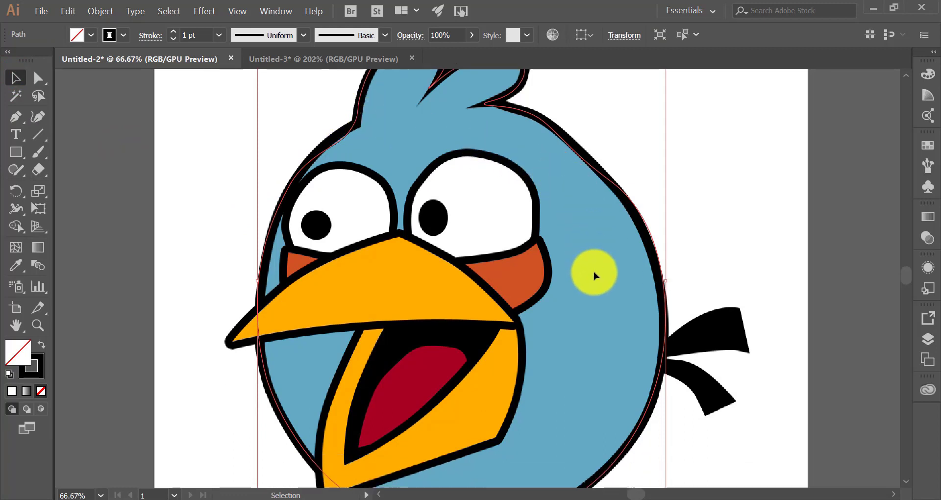
{"action": "scroll", "coordinate": [597, 274], "scroll_direction": "up", "scroll_amount": 2}
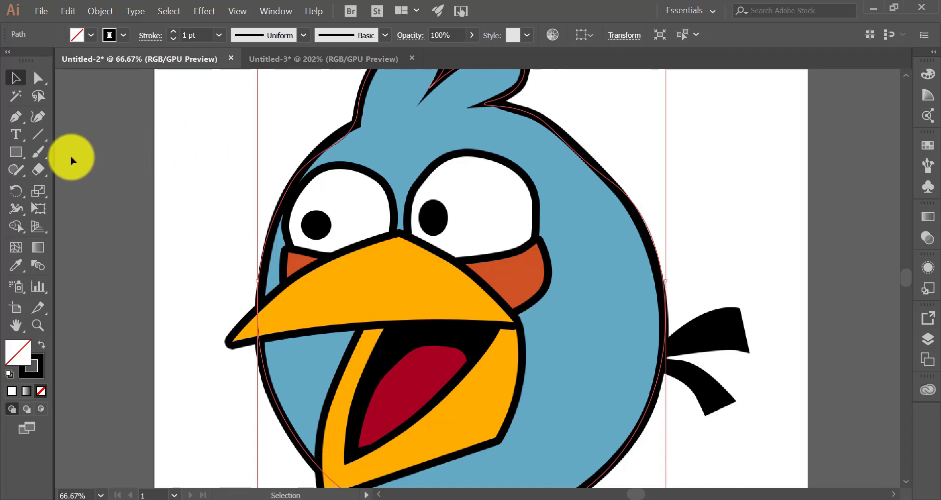
Refine the outline along the back by adding a curve point above the tail and shifting the upper back points onto the black edge.
{"action": "left_click", "coordinate": [38, 121]}
{"action": "scroll", "coordinate": [647, 230], "scroll_direction": "up", "scroll_amount": 1}
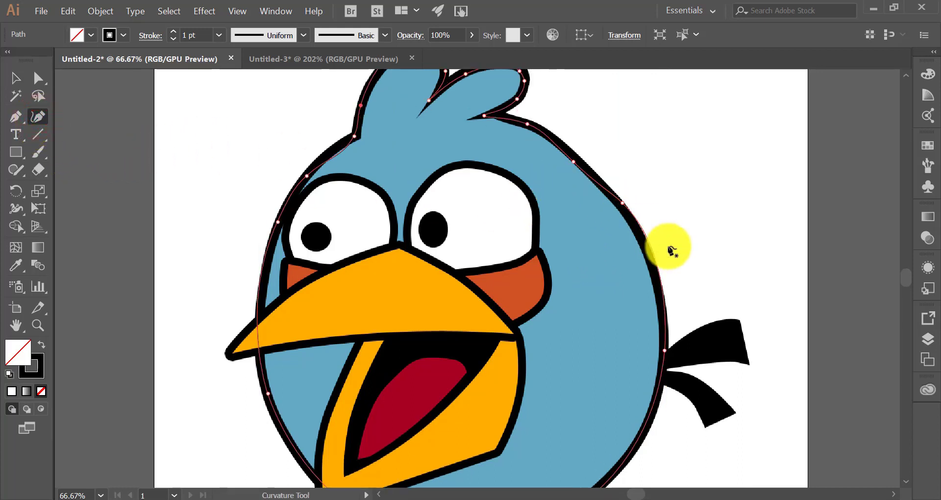
{"action": "left_click", "coordinate": [656, 269]}
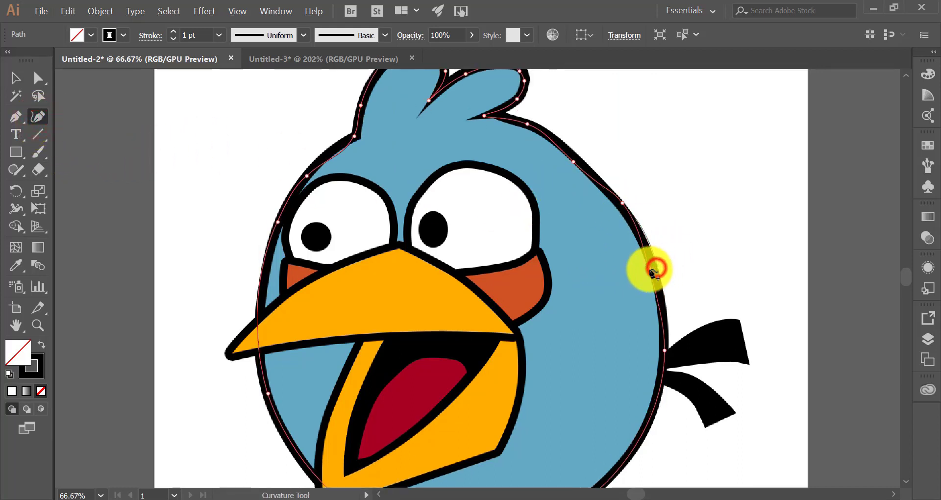
{"action": "left_click_drag", "start_coordinate": [649, 269], "coordinate": [655, 271]}
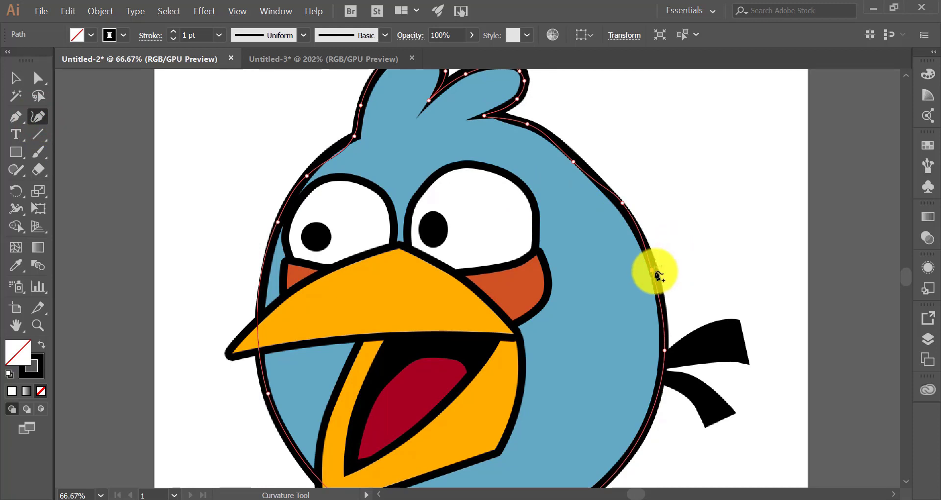
{"action": "left_click", "coordinate": [623, 203]}
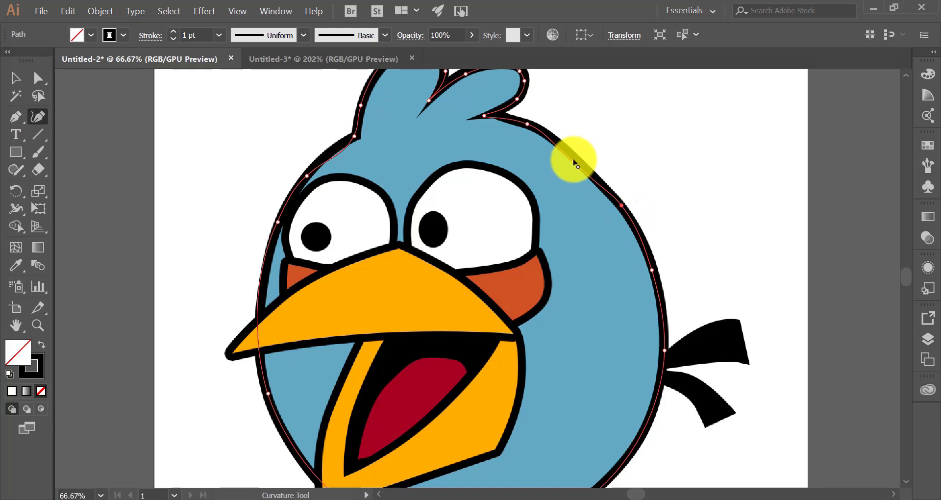
{"action": "scroll", "coordinate": [542, 142], "scroll_direction": "up", "scroll_amount": 2}
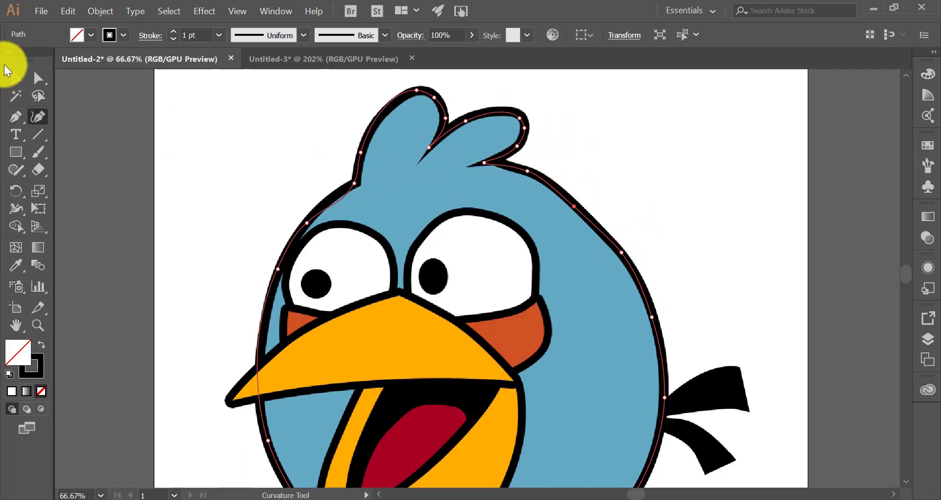
Lock the body outline path inside the Tracing layer and collapse Layer 1's contents.
{"action": "left_click", "coordinate": [15, 78]}
{"action": "left_click", "coordinate": [189, 117]}
{"action": "left_click", "coordinate": [330, 123]}
{"action": "key", "text": "a"}
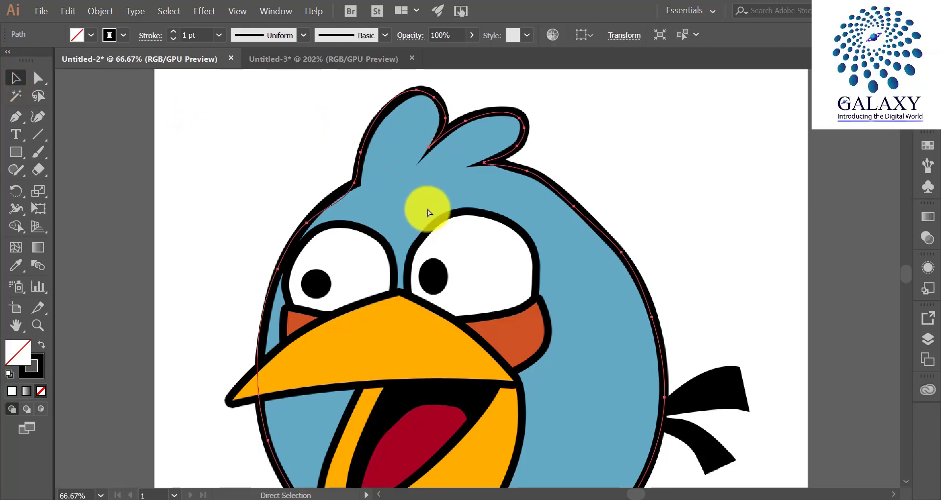
{"action": "left_click", "coordinate": [929, 339]}
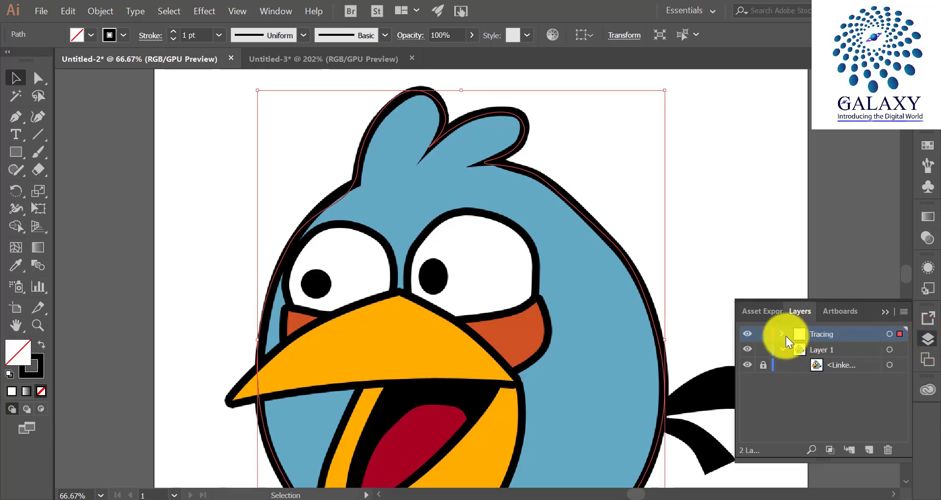
{"action": "left_click", "coordinate": [781, 335]}
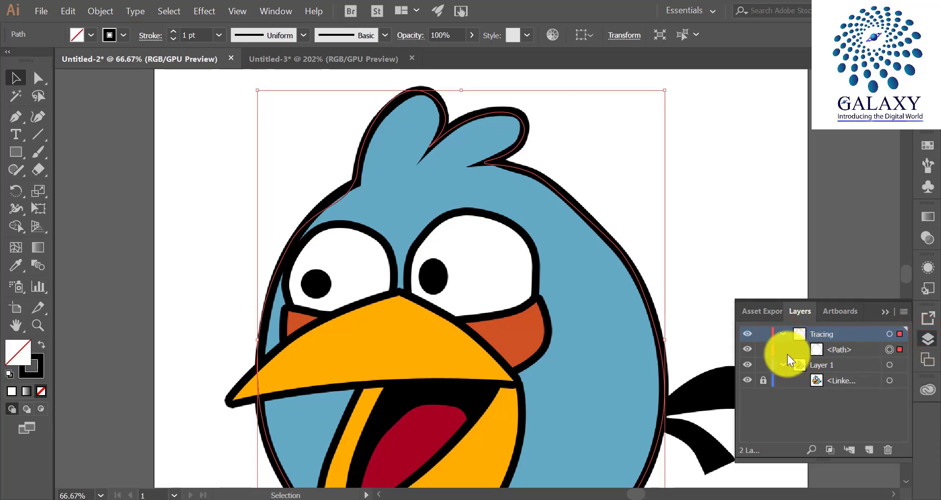
{"action": "left_click", "coordinate": [763, 349]}
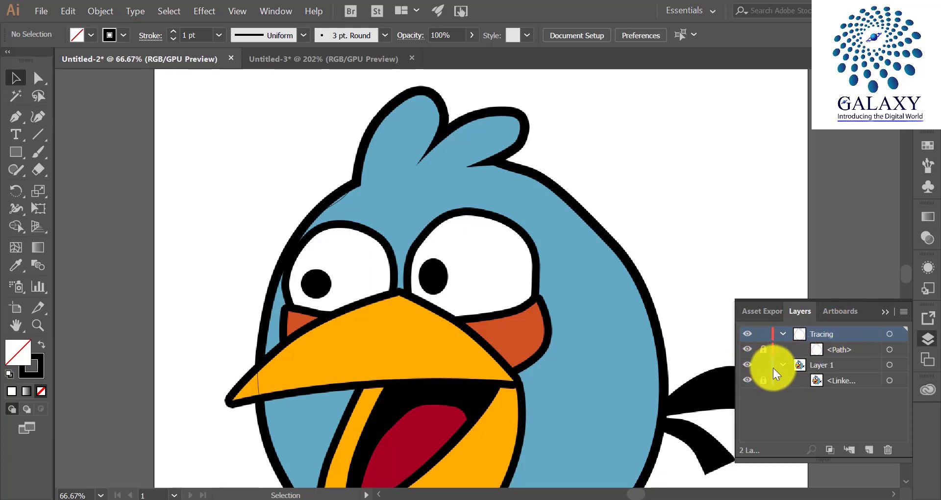
{"action": "left_click", "coordinate": [782, 365]}
{"action": "left_click", "coordinate": [885, 314]}
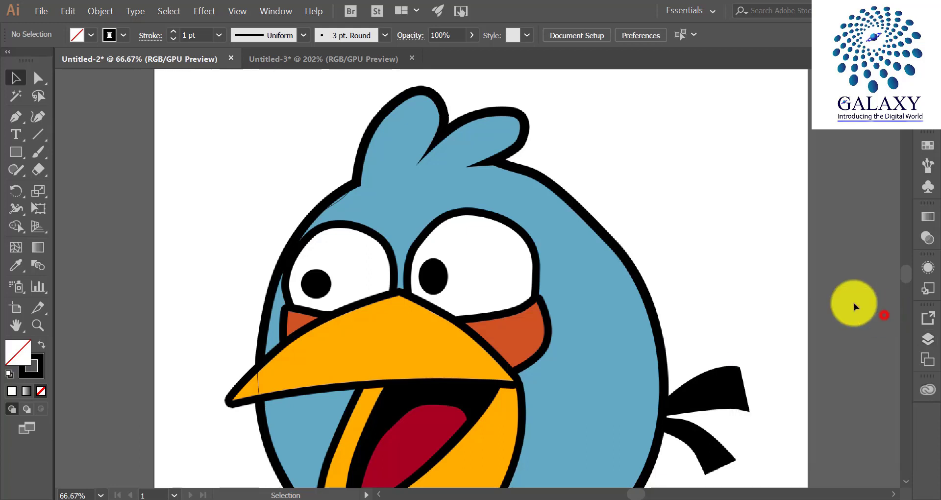
Start a new Curvature path at the rear eye's lower outer corner and trace the outer edge of the orange cheek patch below it.
{"action": "left_click", "coordinate": [38, 116]}
{"action": "scroll", "coordinate": [339, 280], "scroll_direction": "down", "scroll_amount": 5}
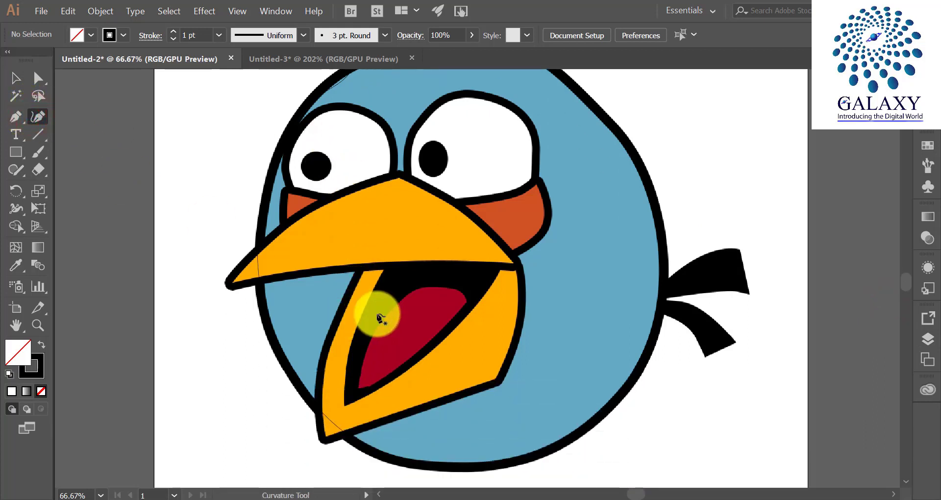
{"action": "scroll", "coordinate": [556, 430], "scroll_direction": "up", "scroll_amount": 1}
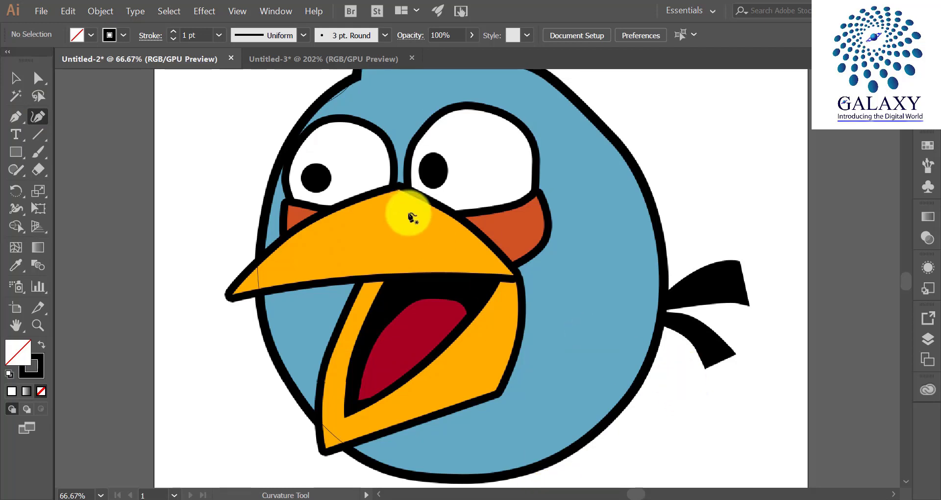
{"action": "scroll", "coordinate": [486, 149], "scroll_direction": "up", "scroll_amount": 2}
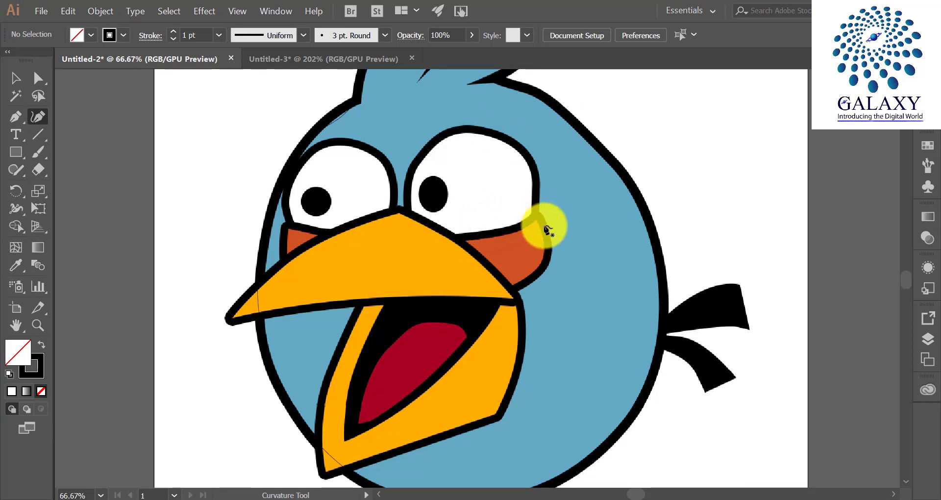
{"action": "scroll", "coordinate": [539, 222], "scroll_direction": "up", "scroll_amount": 1}
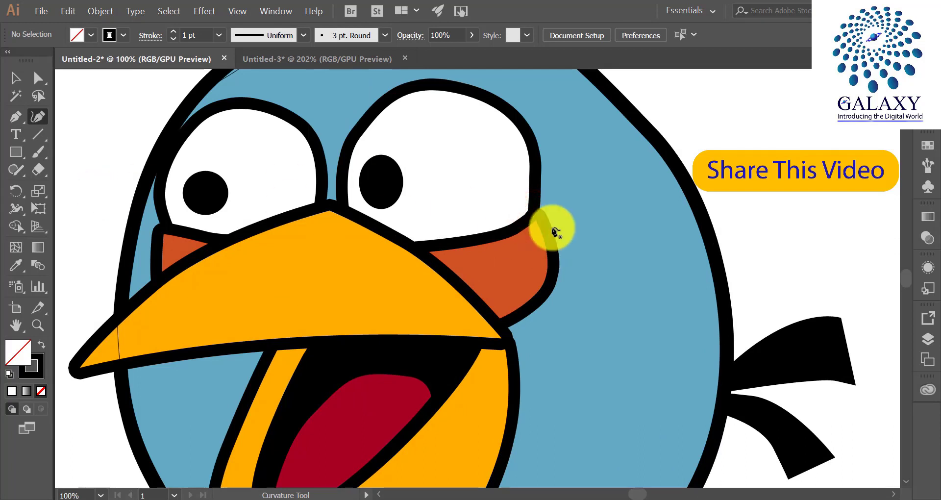
{"action": "left_click", "coordinate": [534, 212]}
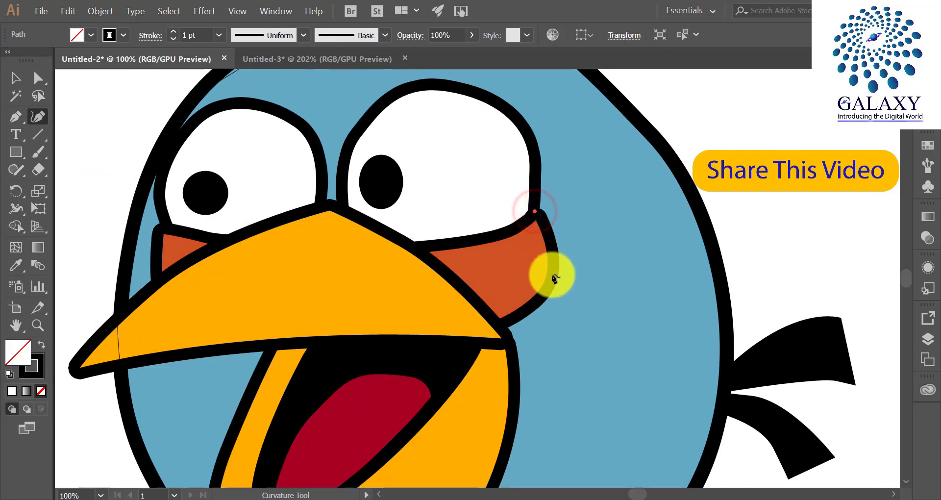
{"action": "left_click", "coordinate": [539, 302]}
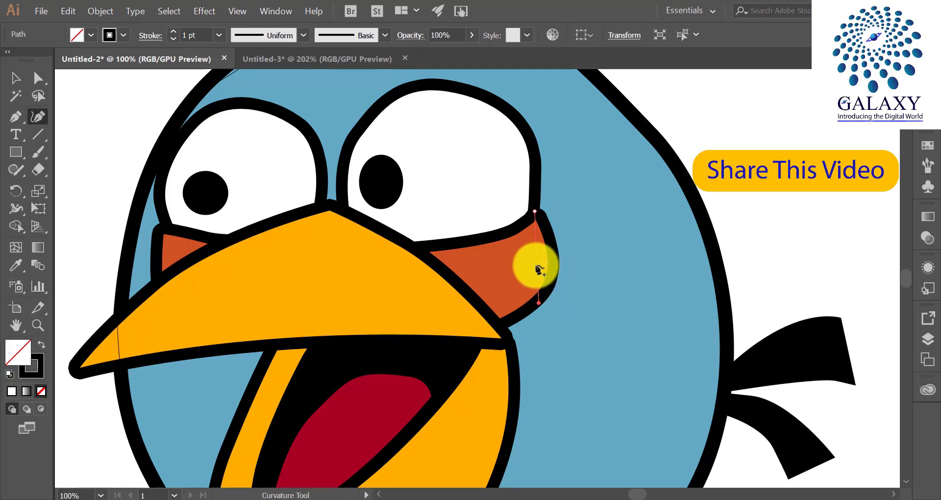
{"action": "left_click_drag", "start_coordinate": [540, 268], "coordinate": [552, 261]}
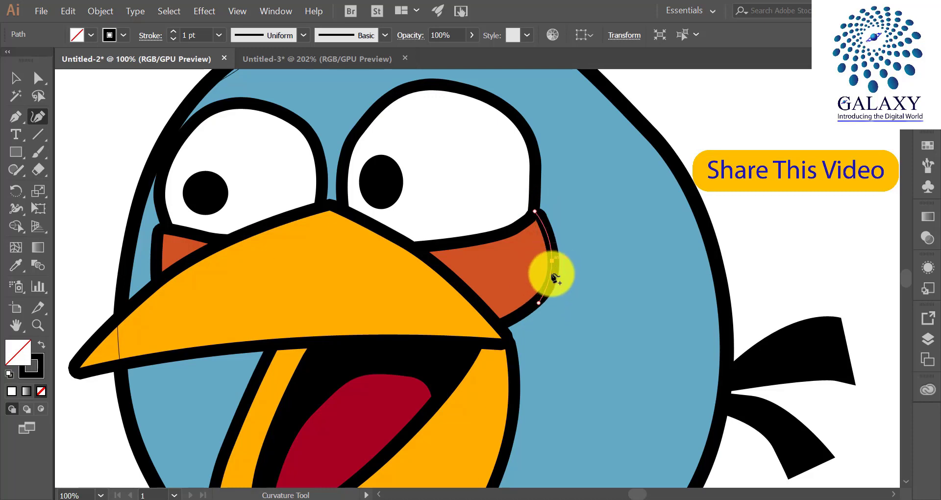
{"action": "left_click", "coordinate": [538, 304]}
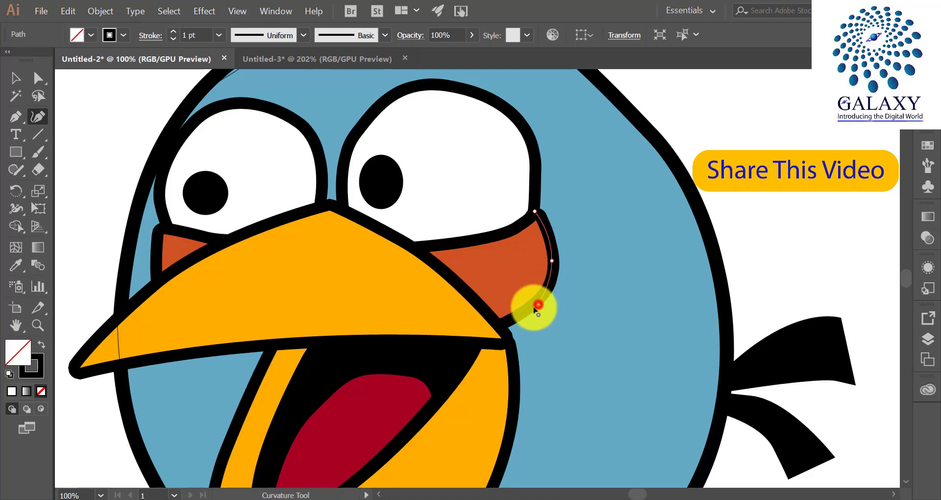
Extend the cheek path across the beak to the front cheek patch and its upper corner, pulling the lower curve up onto the upper beak.
{"action": "left_click", "coordinate": [161, 282]}
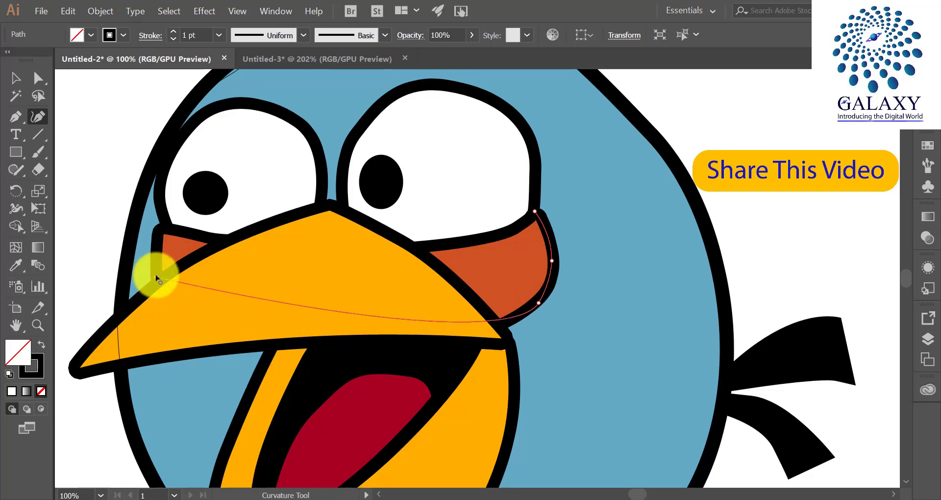
{"action": "left_click", "coordinate": [159, 232]}
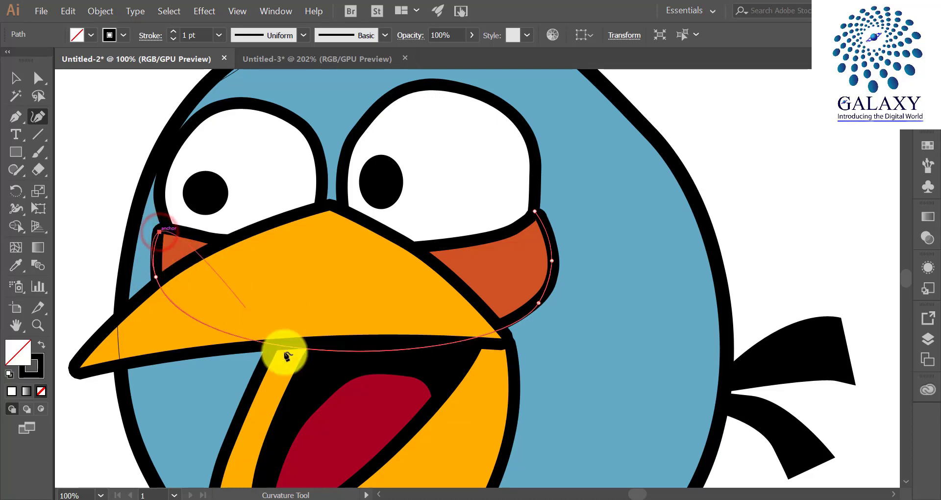
{"action": "left_click_drag", "start_coordinate": [327, 352], "coordinate": [329, 329]}
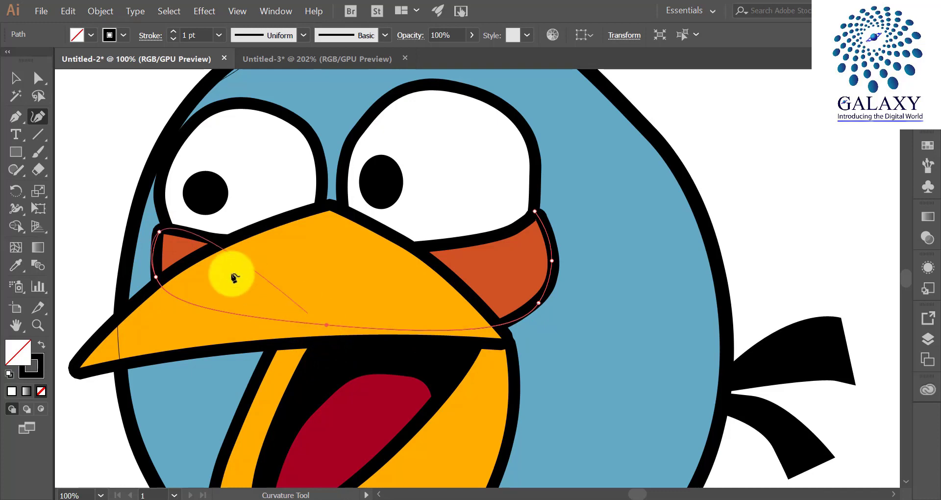
Extend the cheek path to the rear patch's upper corner beside the beak, pulling its curve onto the front patch's upper edge with two points.
{"action": "left_click", "coordinate": [160, 232]}
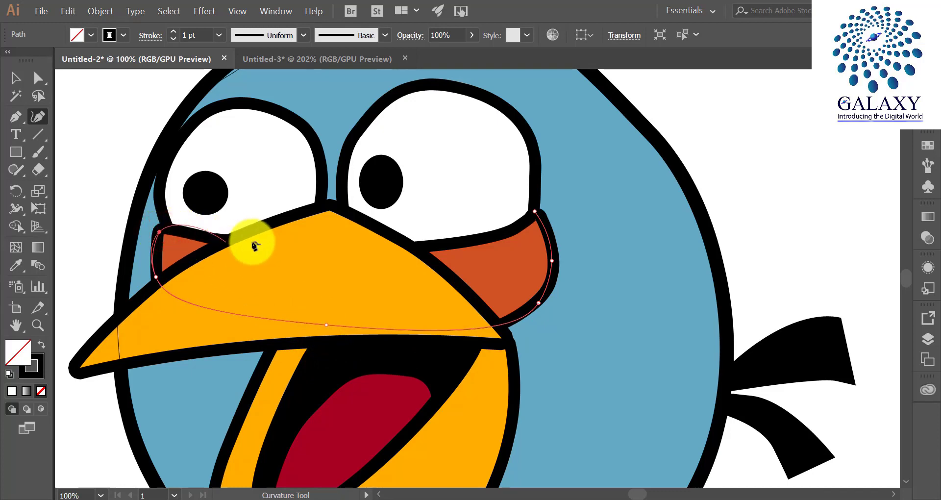
{"action": "left_click", "coordinate": [426, 249]}
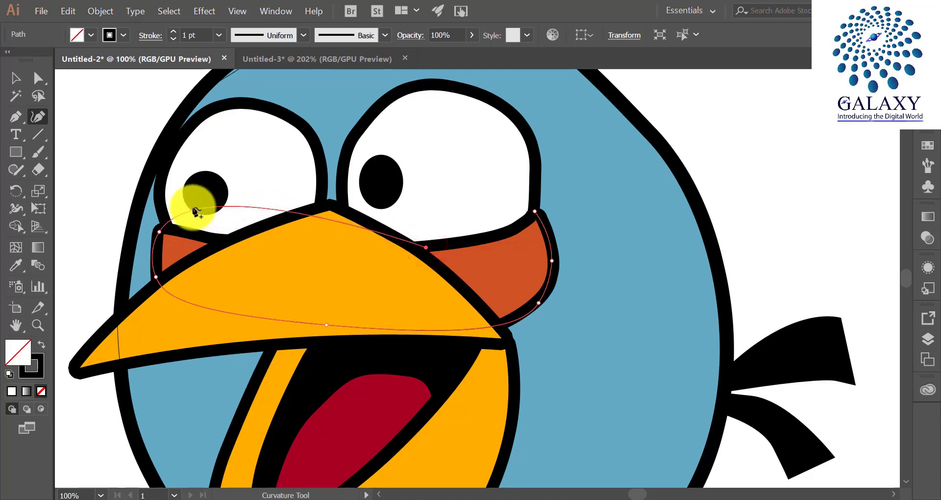
{"action": "left_click_drag", "start_coordinate": [193, 212], "coordinate": [201, 239]}
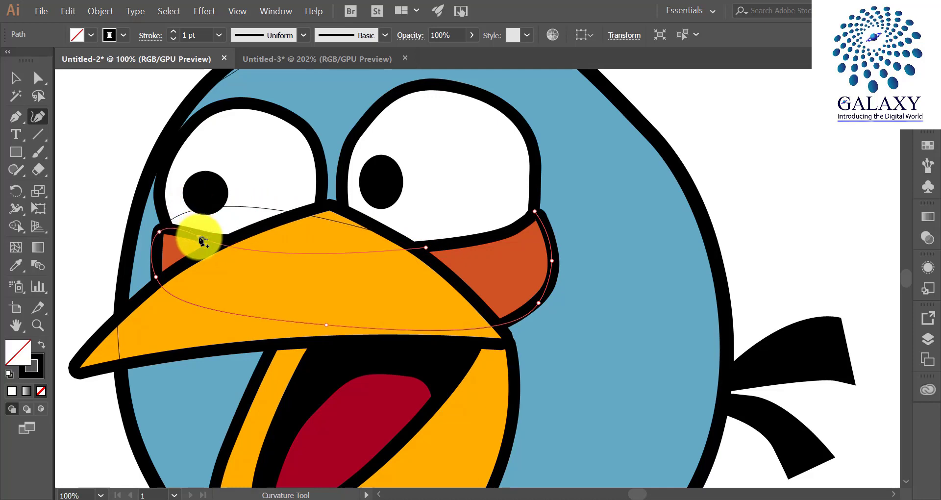
{"action": "left_click_drag", "start_coordinate": [177, 230], "coordinate": [181, 230]}
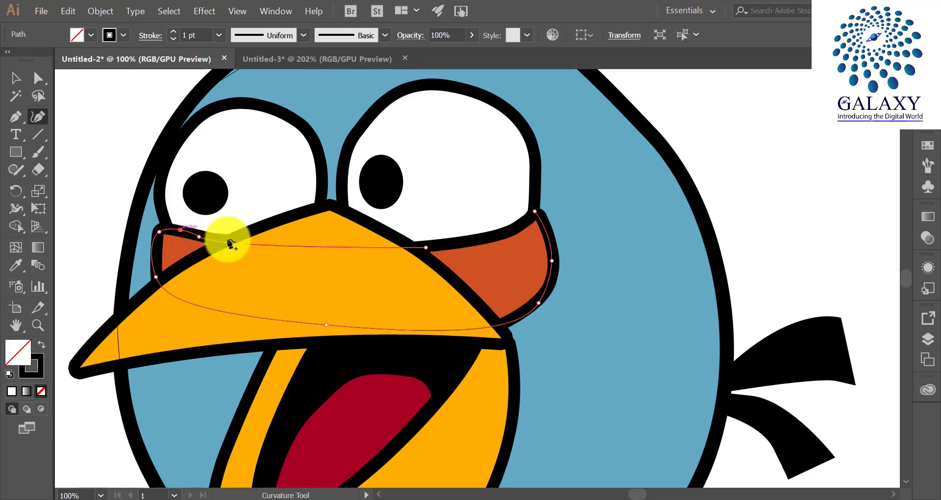
Continue the cheek path along the rear eye's lower edge, close it at its starting point, and refine the curve near that corner.
{"action": "left_click", "coordinate": [426, 247]}
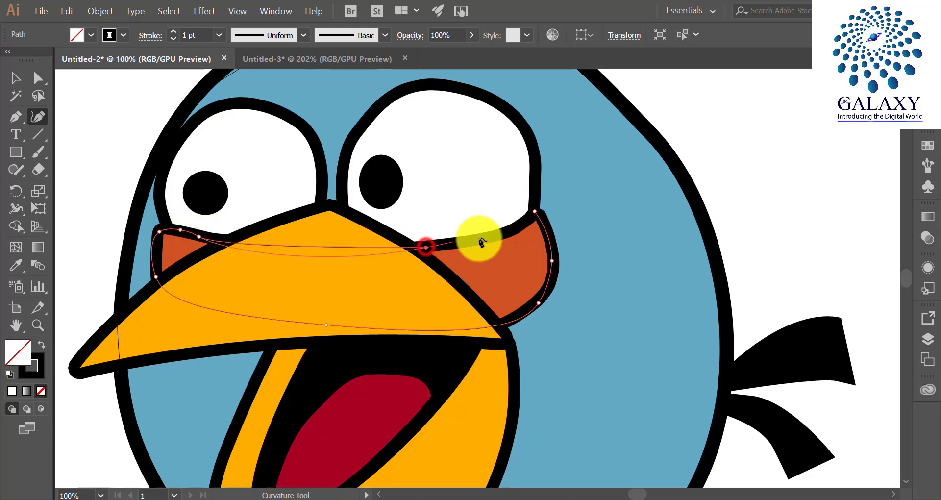
{"action": "left_click", "coordinate": [507, 231]}
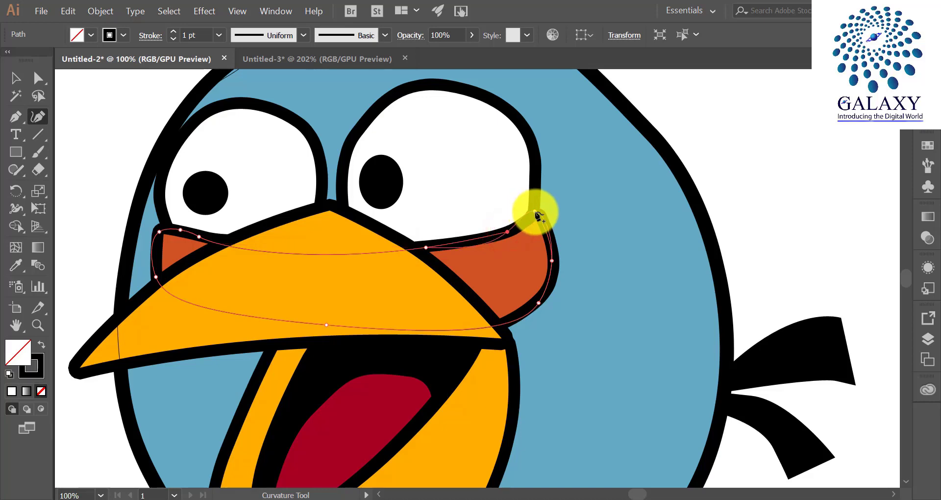
{"action": "left_click", "coordinate": [535, 212]}
{"action": "scroll", "coordinate": [538, 220], "scroll_direction": "up", "scroll_amount": 1}
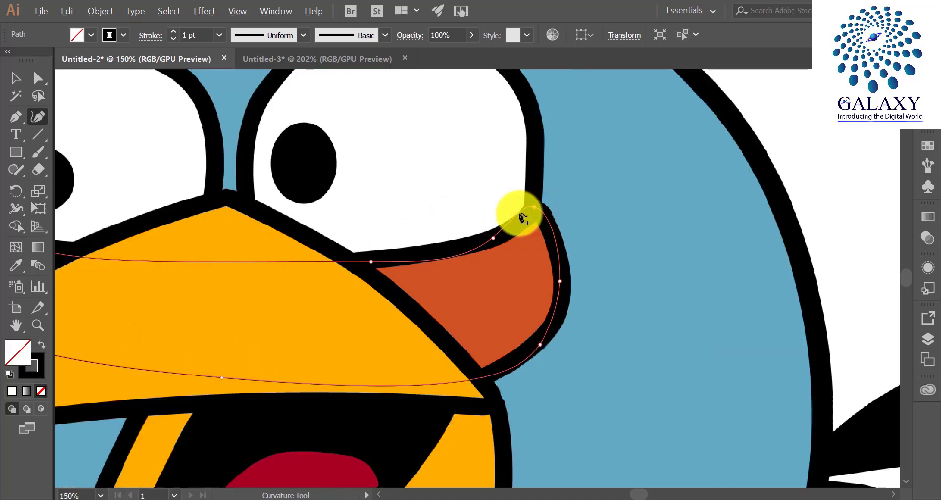
{"action": "left_click_drag", "start_coordinate": [519, 216], "coordinate": [519, 213]}
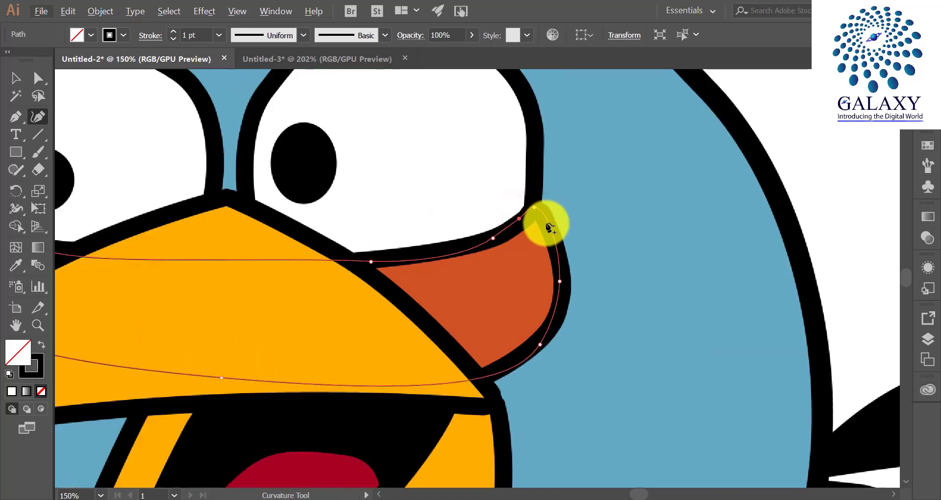
{"action": "scroll", "coordinate": [545, 219], "scroll_direction": "down", "scroll_amount": 2}
{"action": "left_click", "coordinate": [15, 77]}
{"action": "left_click", "coordinate": [121, 177]}
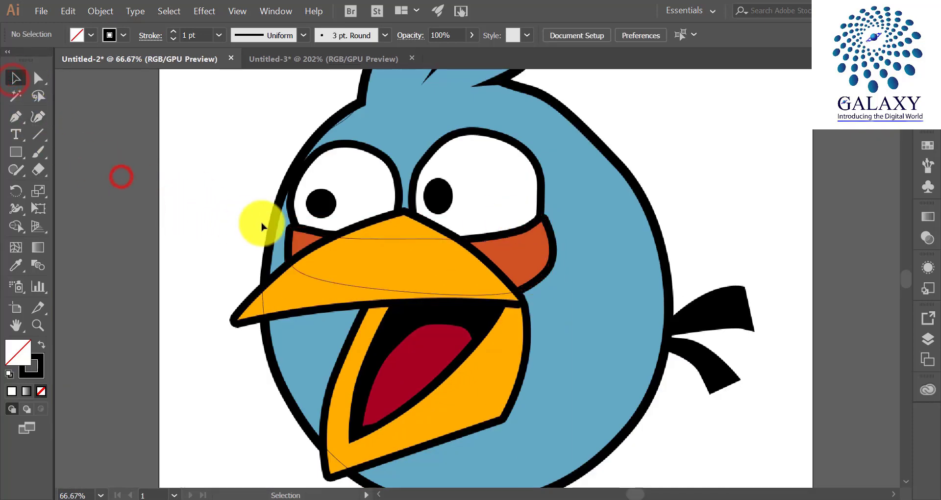
Fill the closed cheek path with the cheek patch's orange using the Eyedropper tool, and deselect it.
{"action": "left_click", "coordinate": [312, 280]}
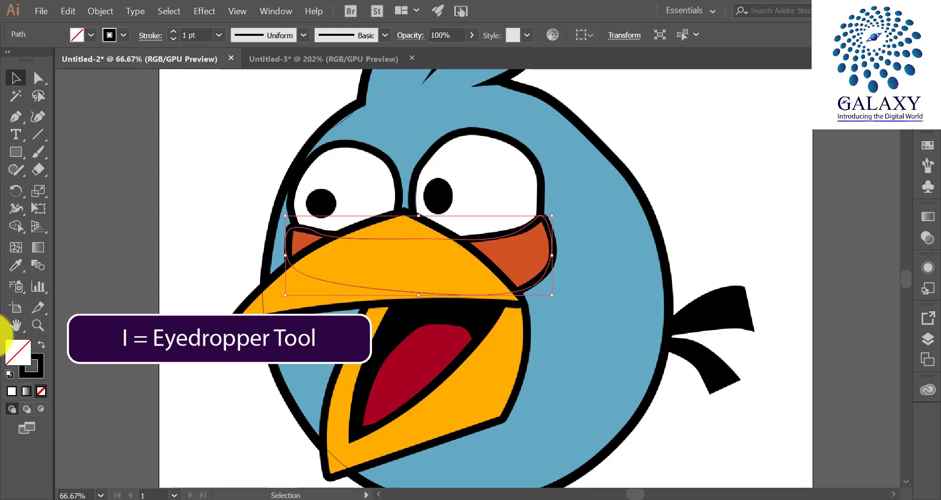
{"action": "left_click", "coordinate": [10, 268]}
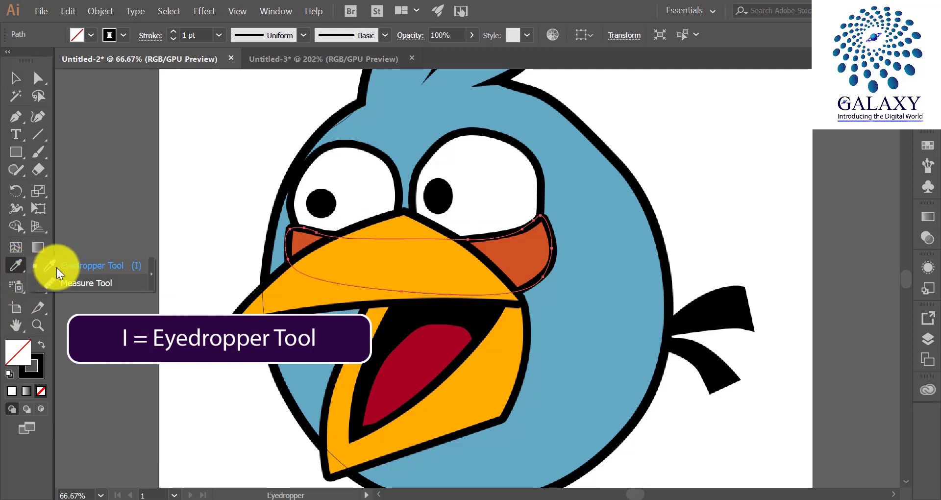
{"action": "left_click", "coordinate": [61, 266]}
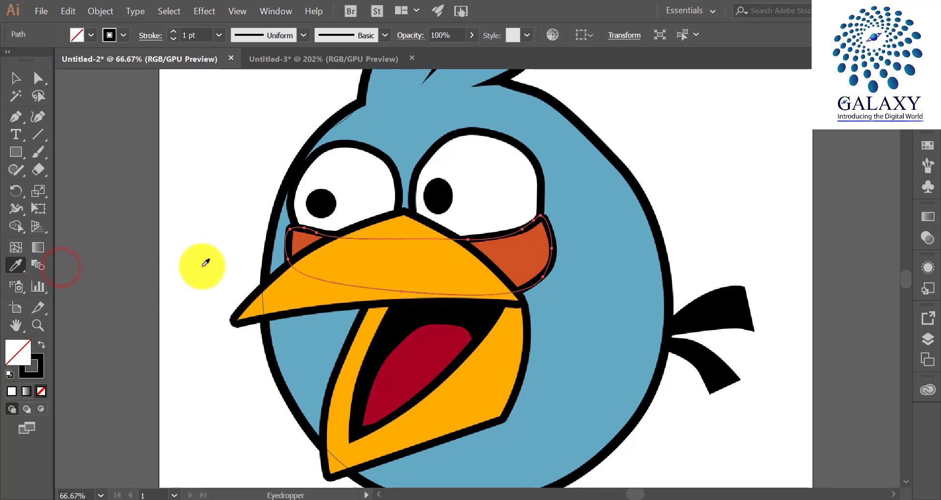
{"action": "left_click", "coordinate": [523, 246]}
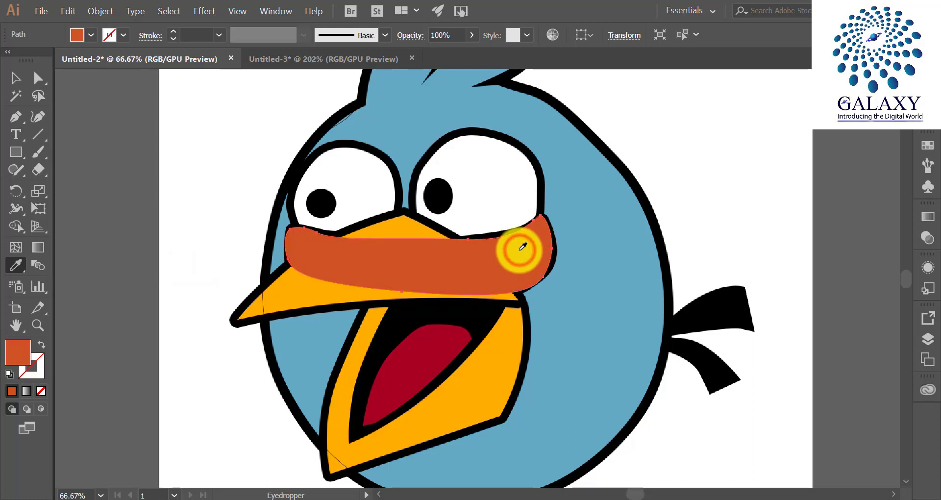
{"action": "left_click", "coordinate": [11, 74]}
{"action": "left_click", "coordinate": [86, 114]}
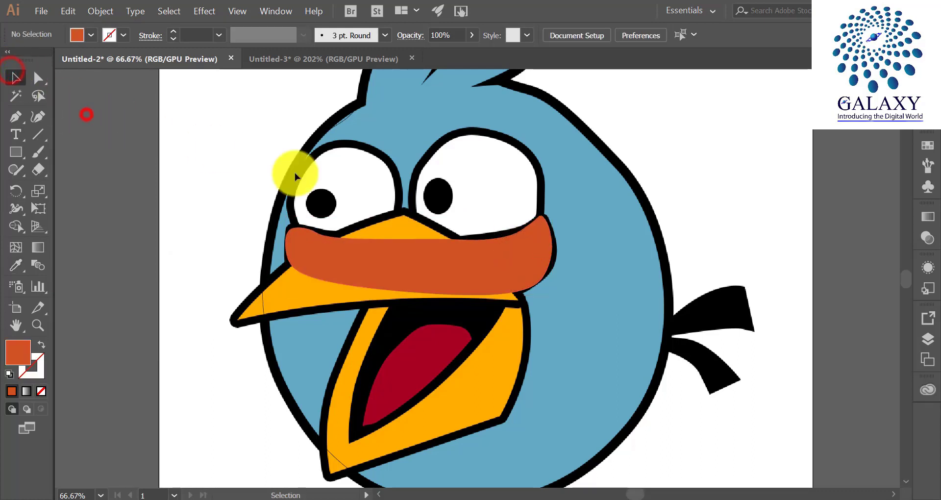
Try to place the orange cheek shape behind the bird image with Send to Back.
{"action": "left_click", "coordinate": [438, 262]}
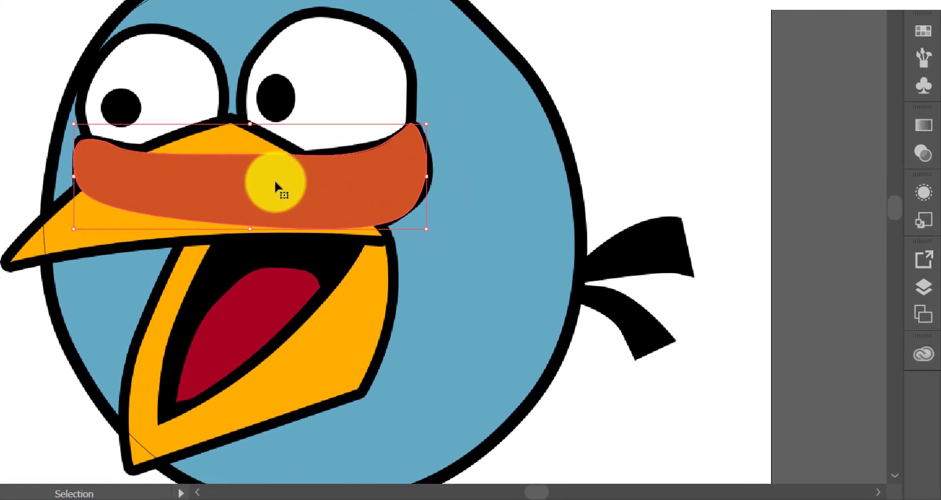
{"action": "right_click", "coordinate": [438, 261]}
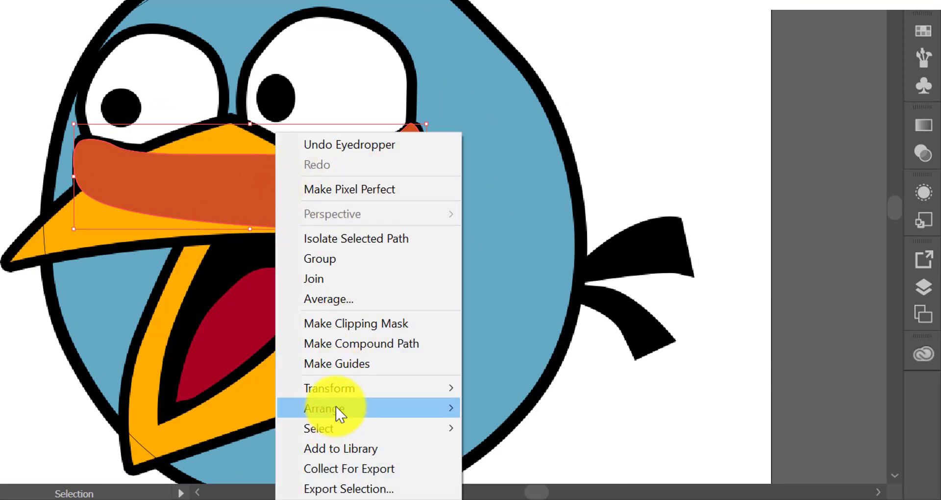
{"action": "left_click", "coordinate": [351, 388]}
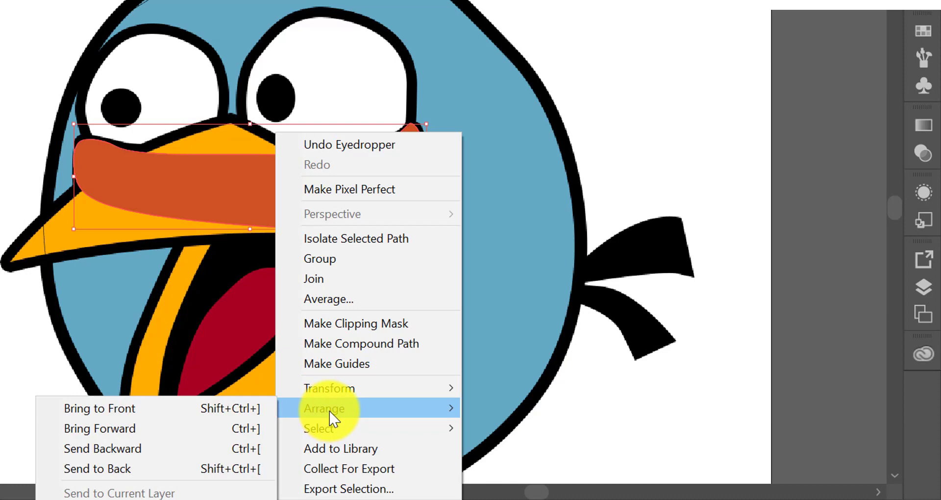
{"action": "right_click", "coordinate": [232, 206]}
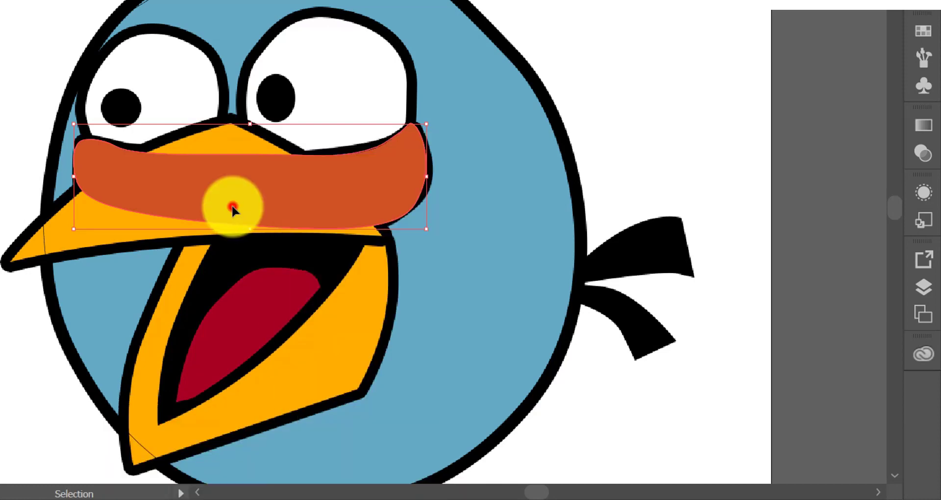
{"action": "left_click", "coordinate": [315, 420]}
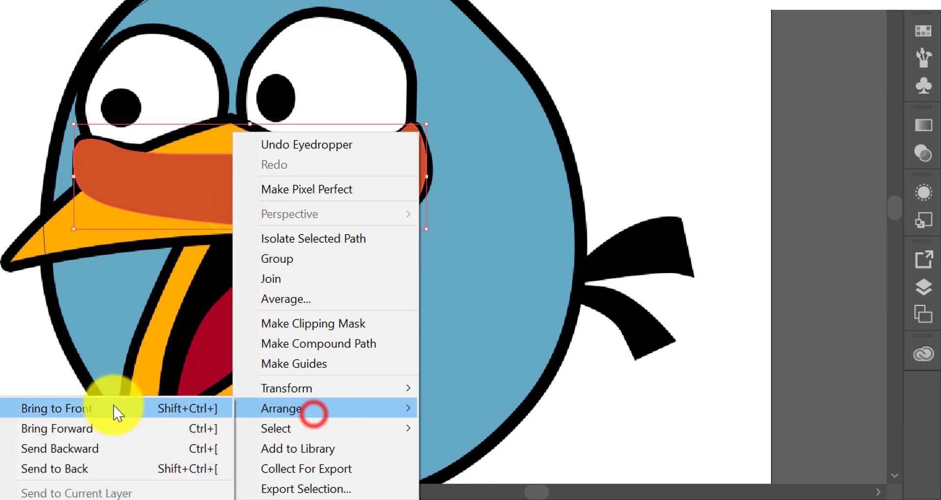
{"action": "left_click", "coordinate": [79, 466]}
{"action": "left_click", "coordinate": [589, 265]}
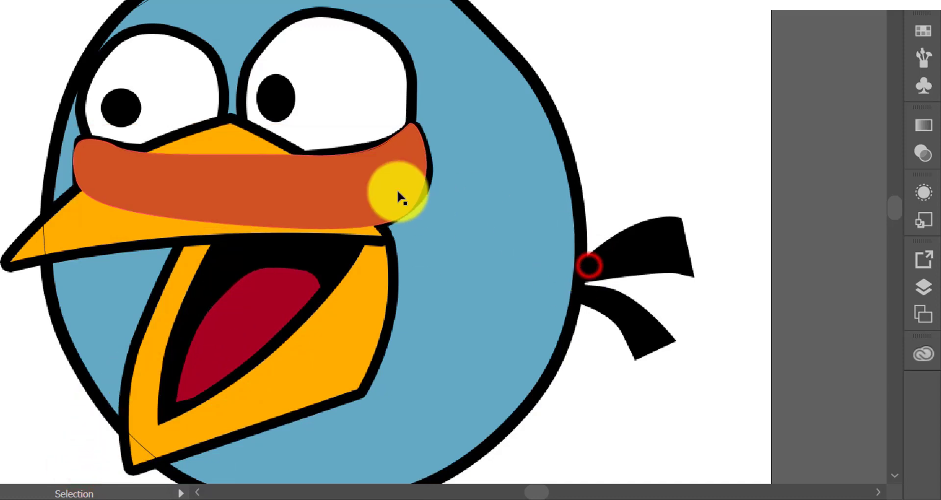
{"action": "right_click", "coordinate": [398, 190]}
{"action": "left_click", "coordinate": [321, 188]}
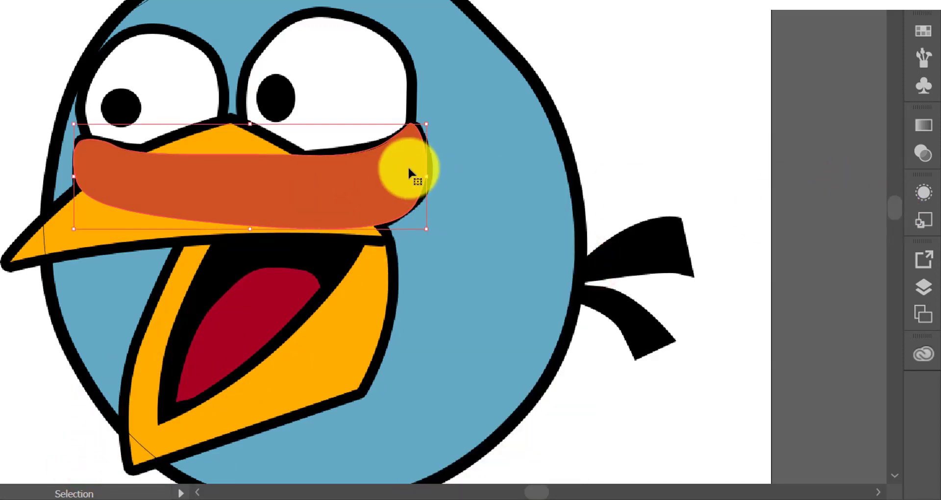
{"action": "key", "text": "a"}
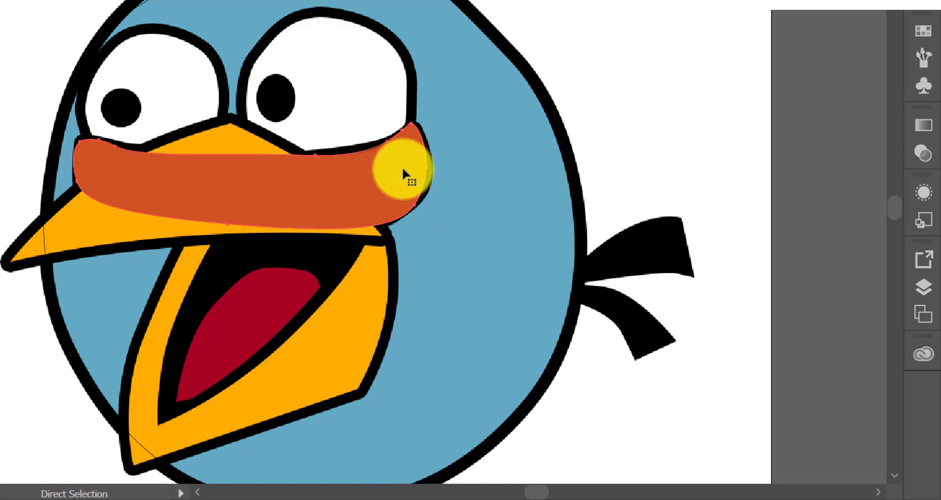
{"action": "key", "text": "ctrl+shift+a"}
{"action": "key", "text": "v"}
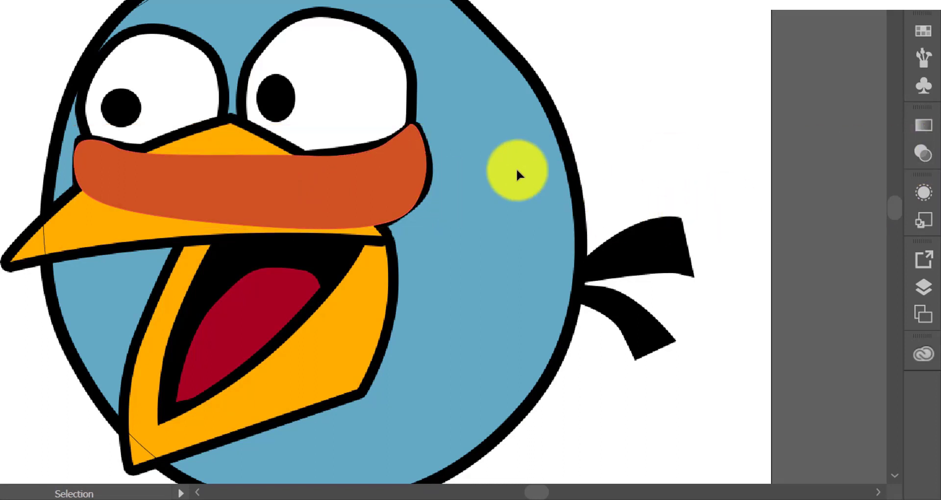
Expand Layer 1 and move its linked bird image into the Tracing layer, directly beneath the cheek path.
{"action": "left_click", "coordinate": [923, 287]}
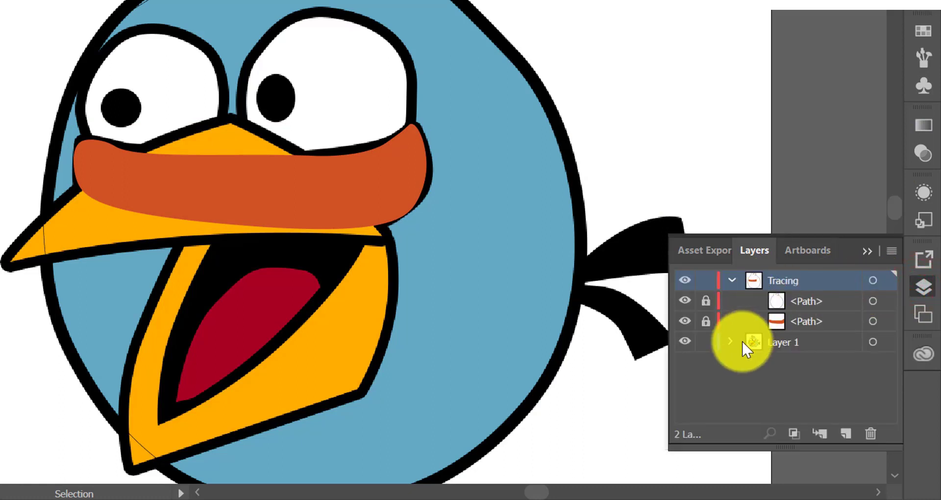
{"action": "left_click", "coordinate": [755, 340]}
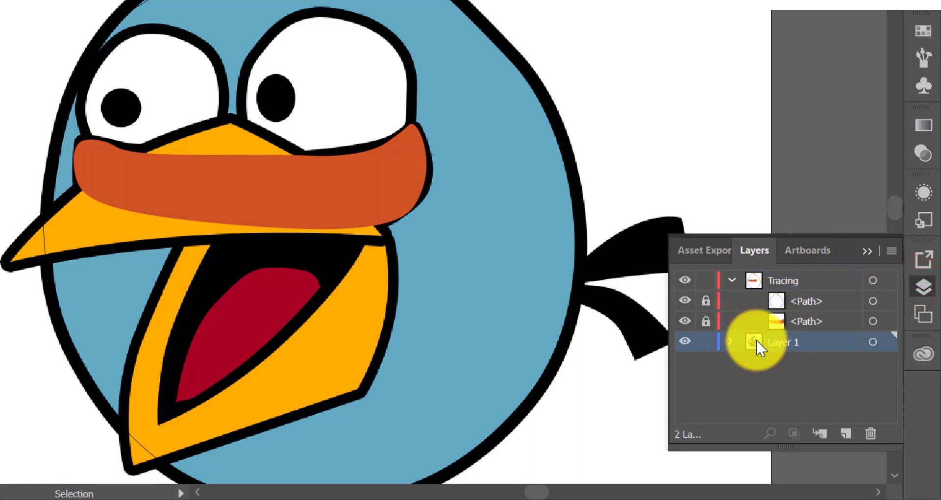
{"action": "left_click", "coordinate": [725, 341]}
{"action": "left_click_drag", "start_coordinate": [789, 363], "coordinate": [810, 326]}
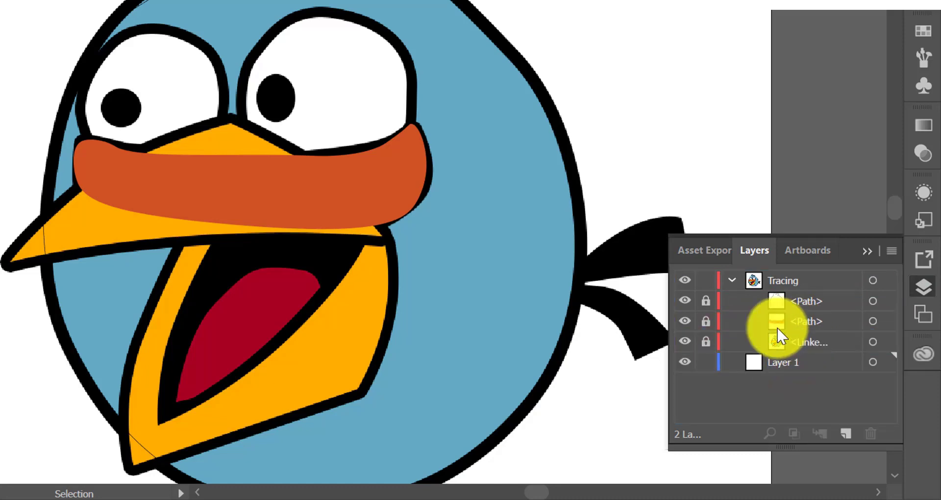
{"action": "left_click", "coordinate": [363, 169]}
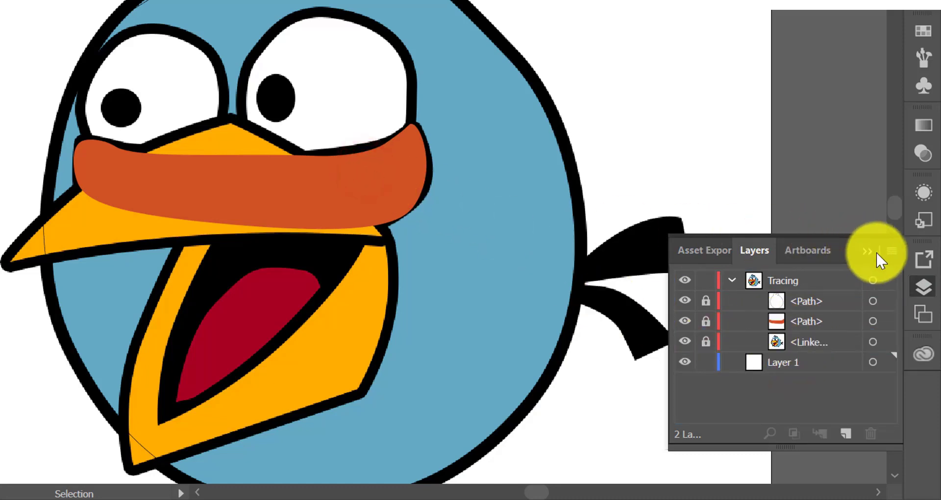
Unlock the orange cheek path, send it behind the linked bird image in the Tracing layer, and lock it again.
{"action": "left_click", "coordinate": [713, 321]}
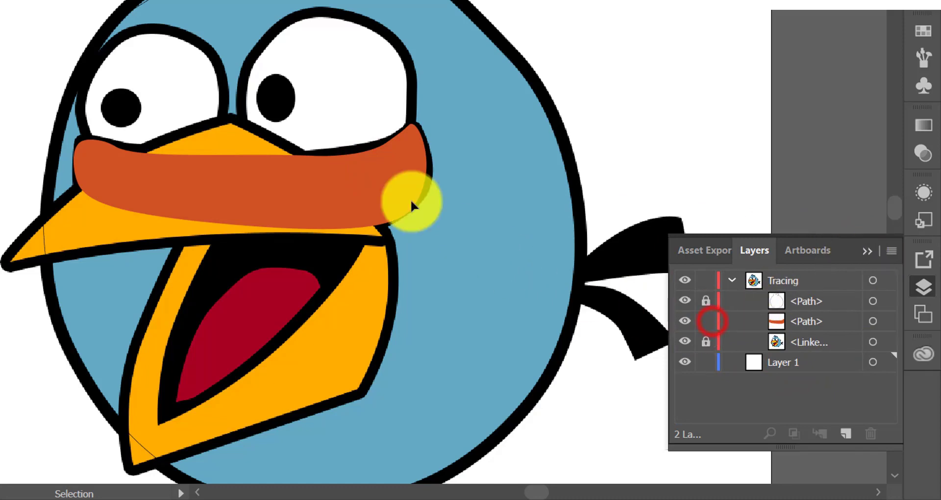
{"action": "left_click", "coordinate": [367, 184]}
{"action": "right_click", "coordinate": [368, 186]}
{"action": "left_click", "coordinate": [380, 414]}
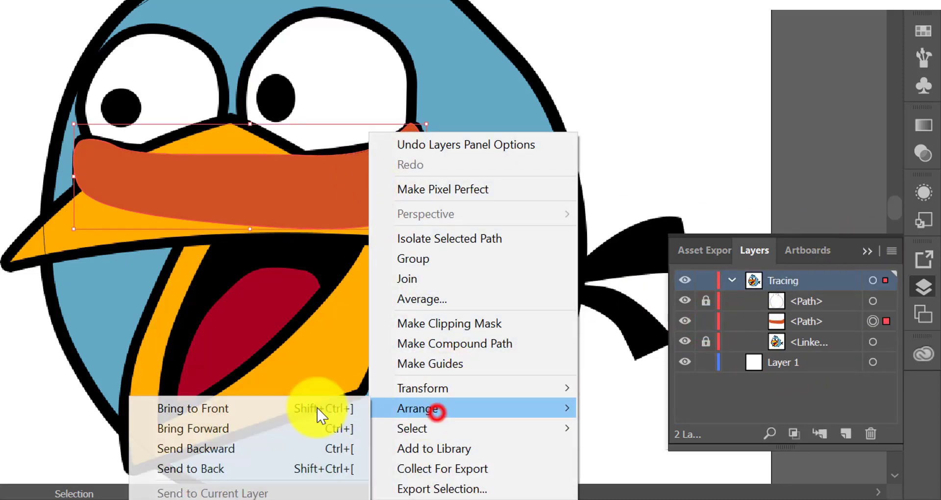
{"action": "left_click", "coordinate": [204, 466]}
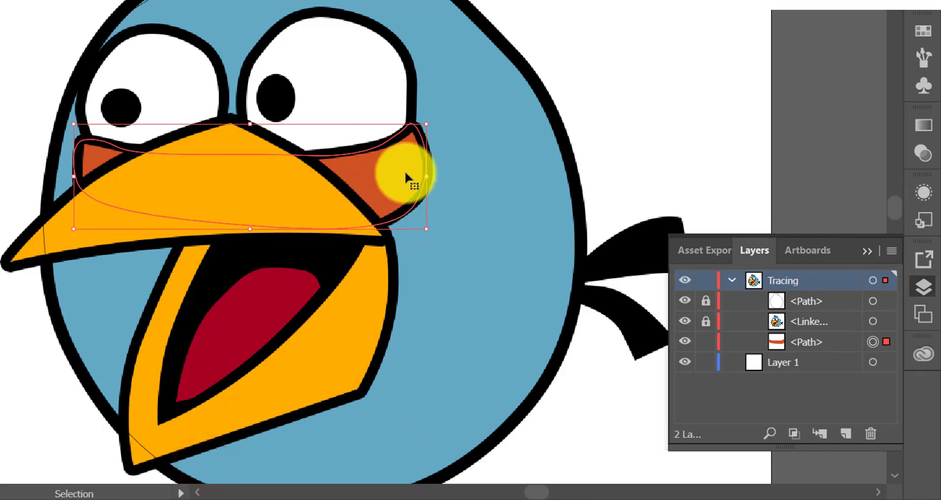
{"action": "left_click", "coordinate": [650, 115]}
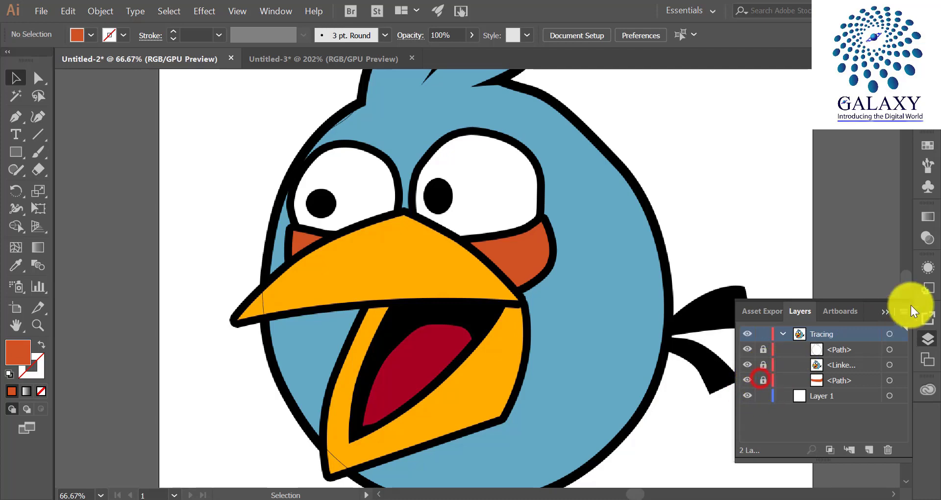
{"action": "left_click", "coordinate": [882, 312]}
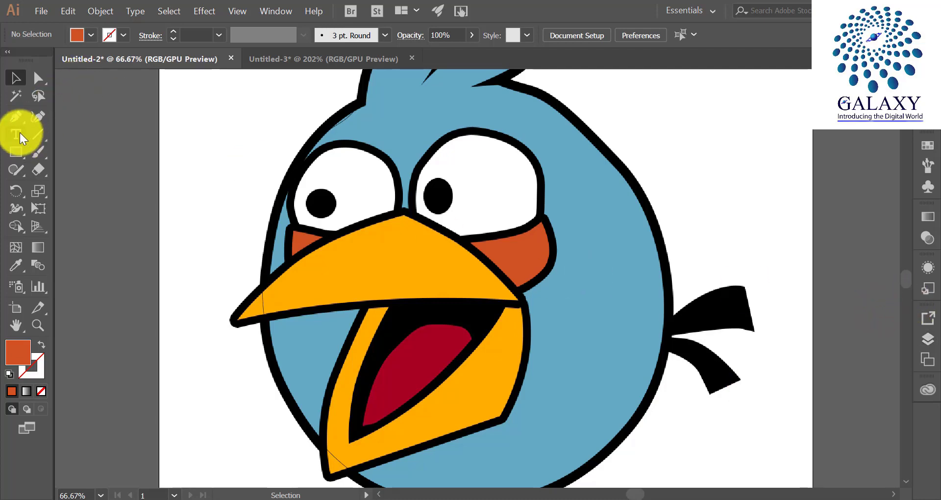
Start a Curvature tool path around the bird's smaller eye, from its top edge down the outer side to the cheek corner.
{"action": "left_click", "coordinate": [37, 117]}
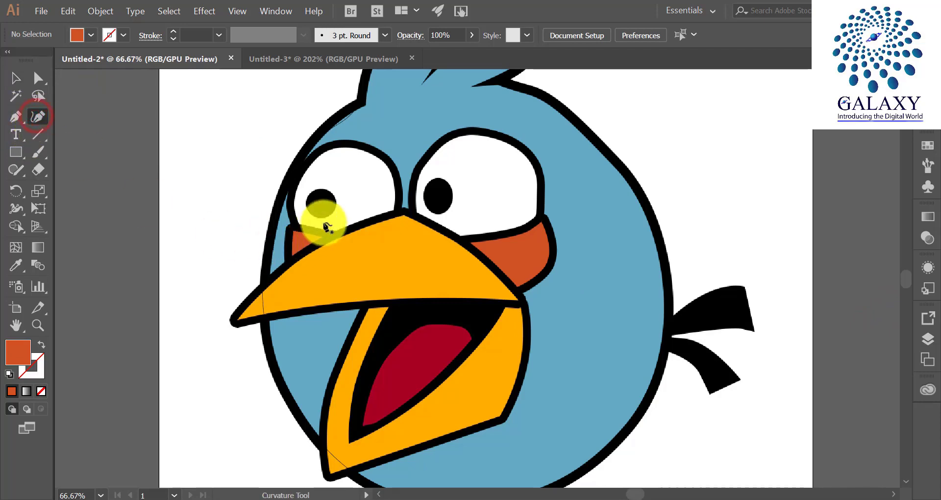
{"action": "scroll", "coordinate": [326, 201], "scroll_direction": "up", "scroll_amount": 1}
{"action": "scroll", "coordinate": [328, 167], "scroll_direction": "up", "scroll_amount": 2}
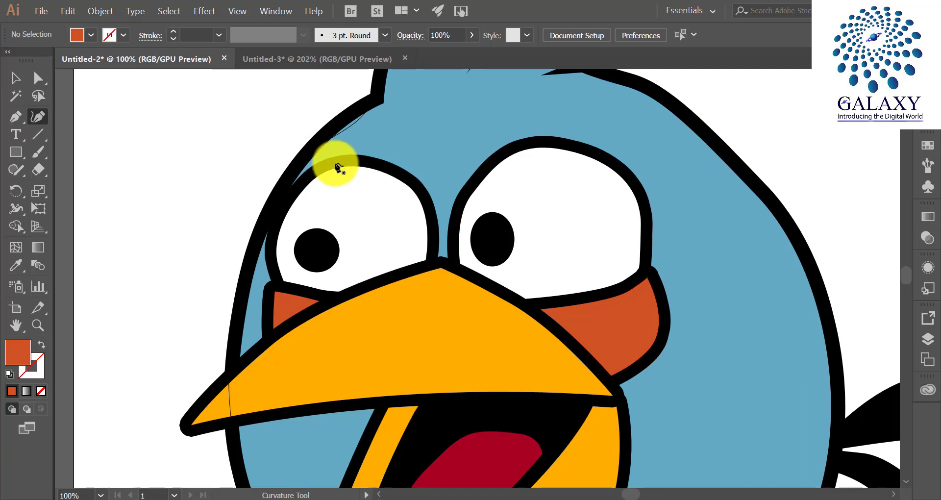
{"action": "left_click", "coordinate": [336, 163]}
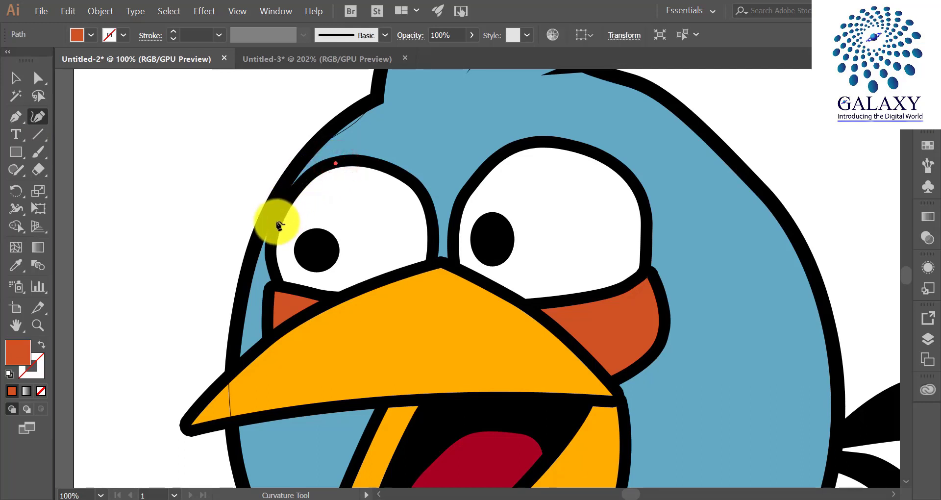
{"action": "left_click", "coordinate": [276, 221]}
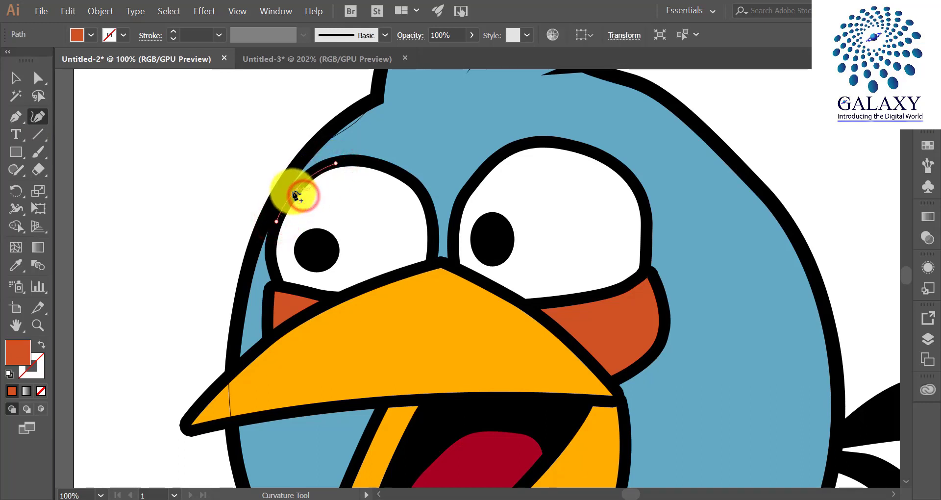
{"action": "left_click", "coordinate": [277, 221]}
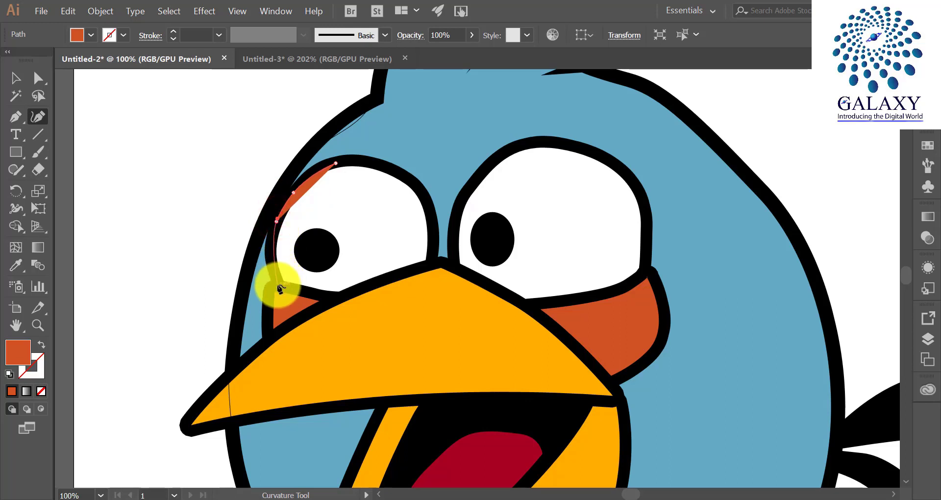
{"action": "left_click", "coordinate": [278, 287]}
{"action": "left_click", "coordinate": [272, 249]}
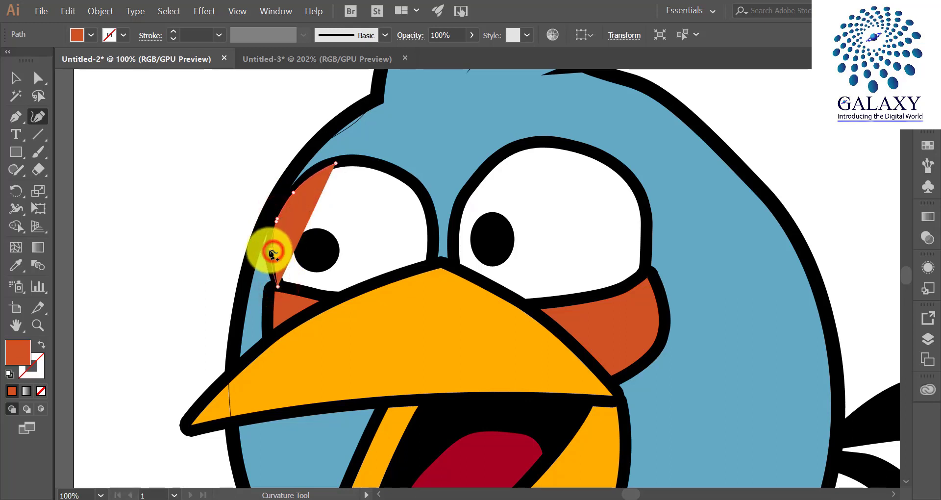
Set the eye path's fill to none and its stroke to black.
{"action": "left_click", "coordinate": [90, 35]}
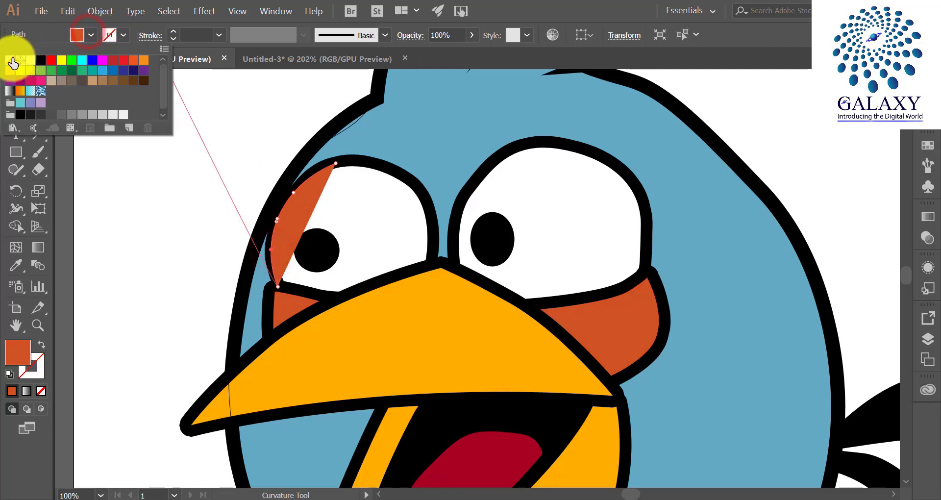
{"action": "left_click", "coordinate": [10, 60]}
{"action": "left_click", "coordinate": [124, 34]}
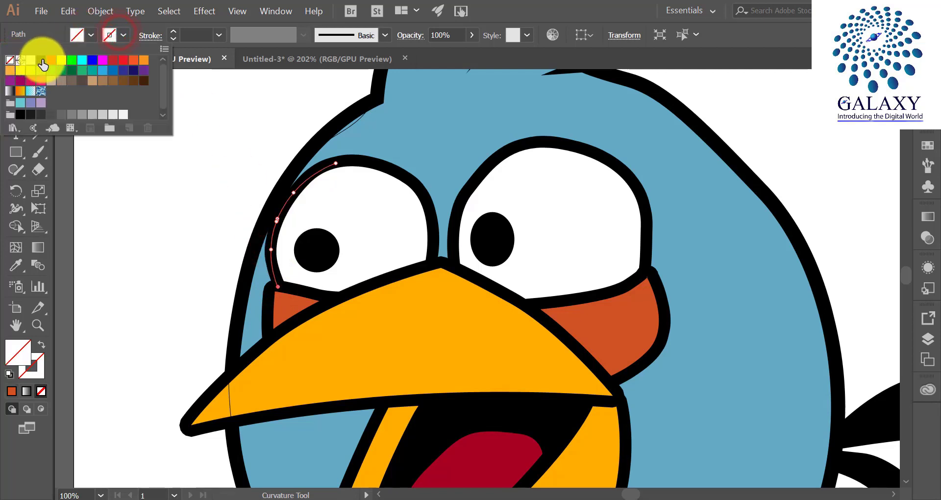
{"action": "left_click", "coordinate": [41, 60]}
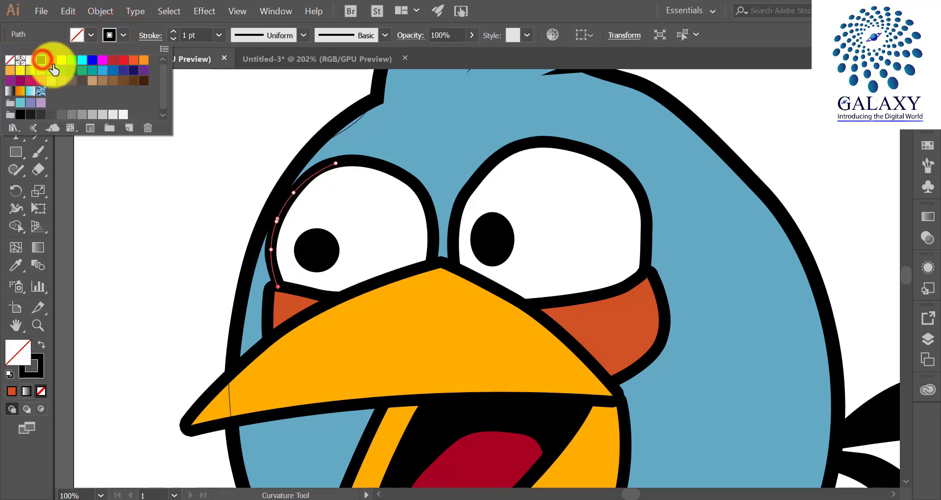
Continue the eye path along the lower edge above the cheek to the beak, adjusting its end point onto the black outline.
{"action": "left_click", "coordinate": [343, 301]}
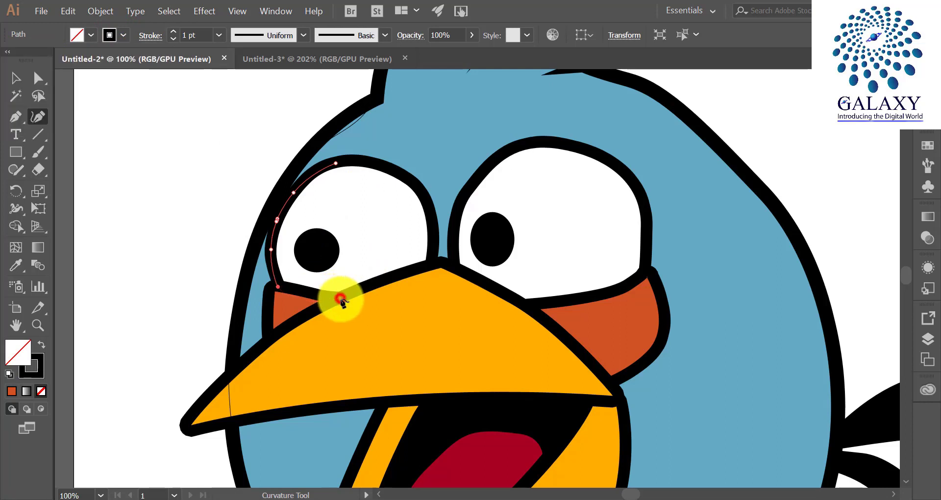
{"action": "left_click", "coordinate": [309, 293]}
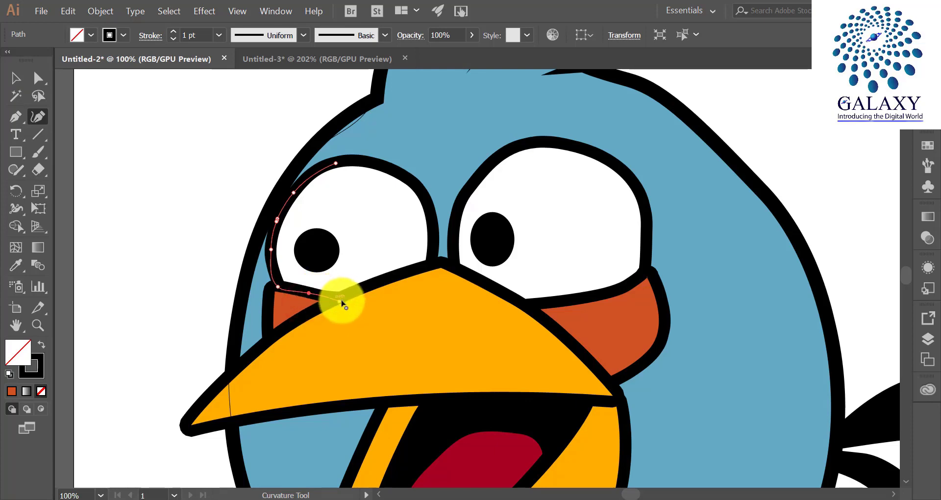
{"action": "scroll", "coordinate": [341, 303], "scroll_direction": "up", "scroll_amount": 2}
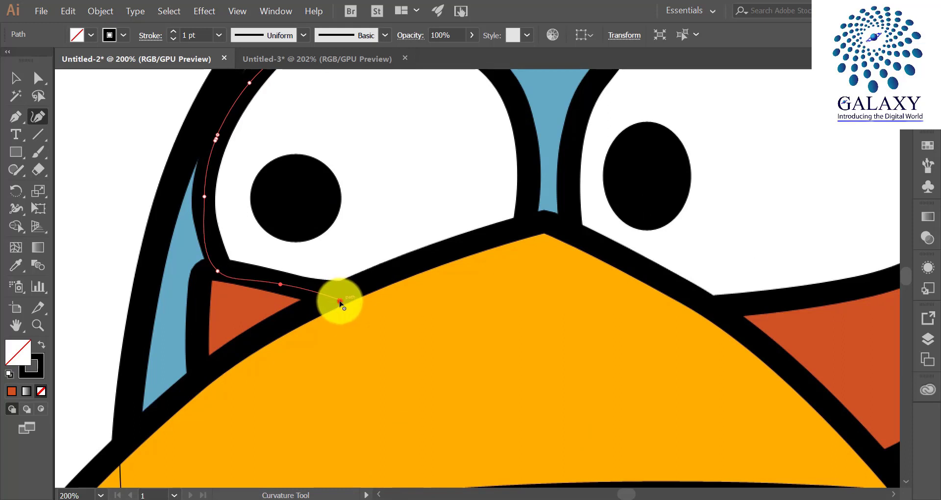
{"action": "left_click", "coordinate": [340, 302]}
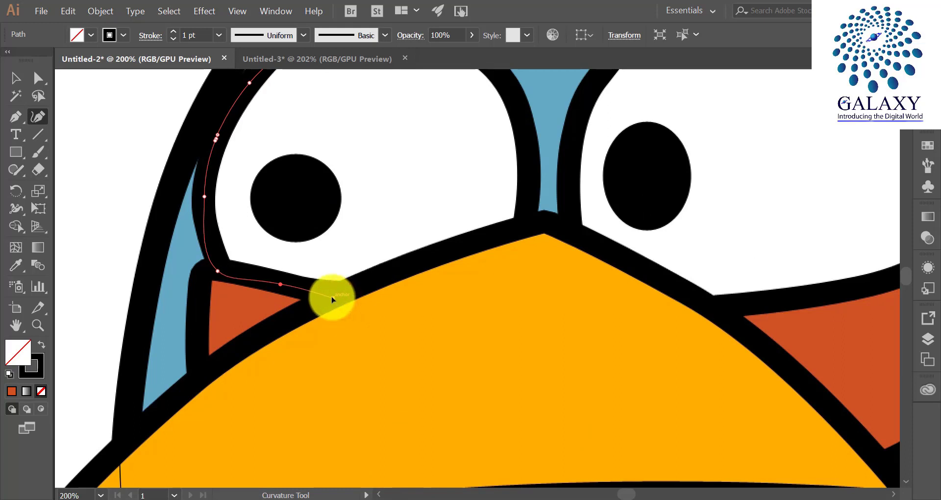
{"action": "left_click", "coordinate": [330, 297]}
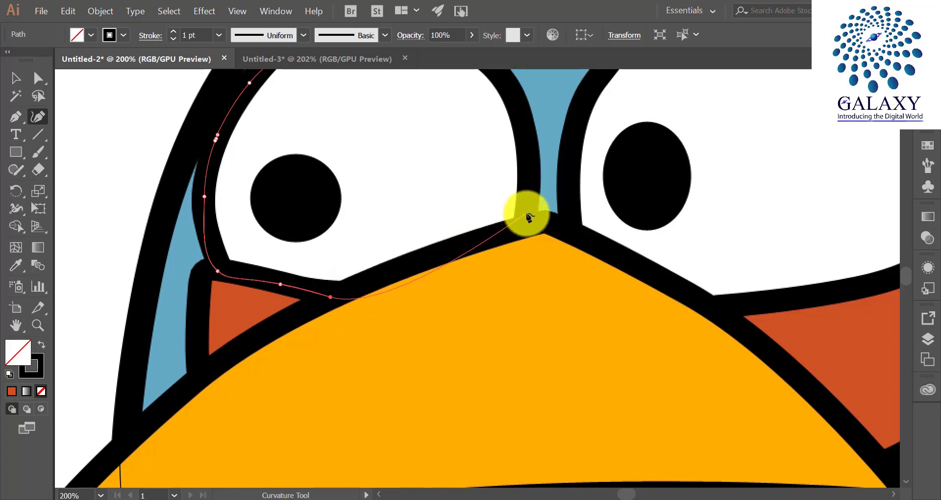
Extend the eye path along the beak's upper edge to the inner eye corner, bending the segment to follow the black outline.
{"action": "left_click", "coordinate": [527, 215]}
{"action": "left_click", "coordinate": [439, 265]}
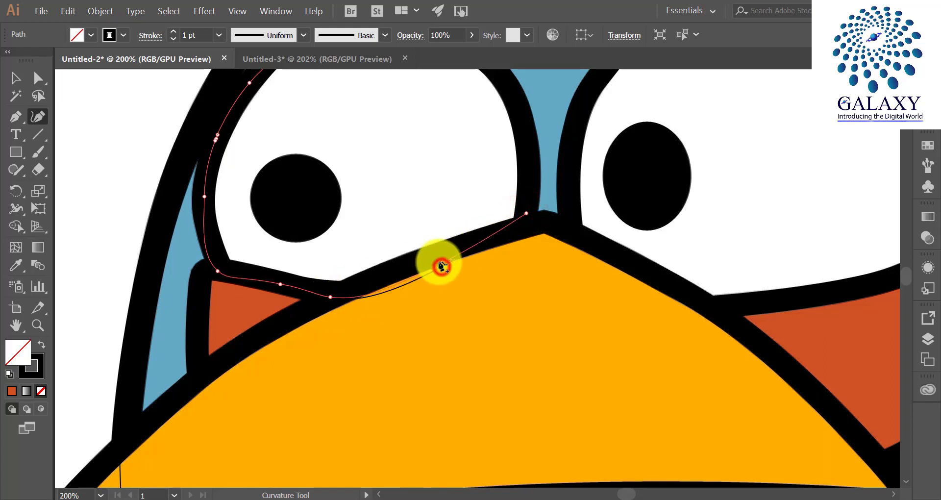
{"action": "left_click", "coordinate": [434, 258]}
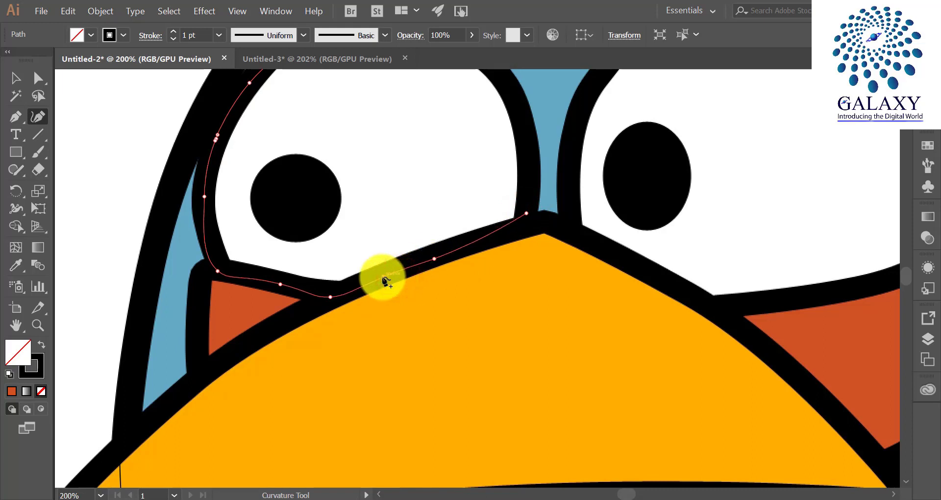
{"action": "left_click", "coordinate": [384, 278]}
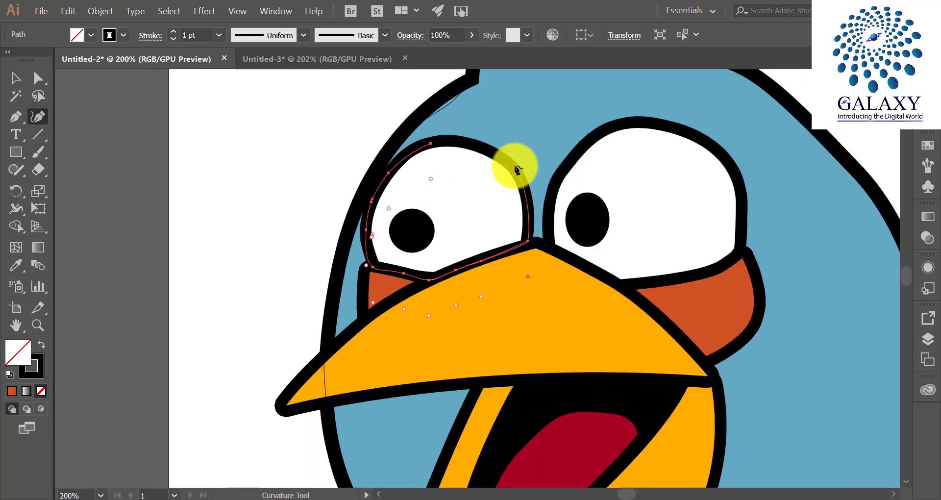
Trace the inner side of the smaller eye, close the path at its top starting point, and deselect it.
{"action": "left_click_drag", "start_coordinate": [513, 169], "coordinate": [503, 165]}
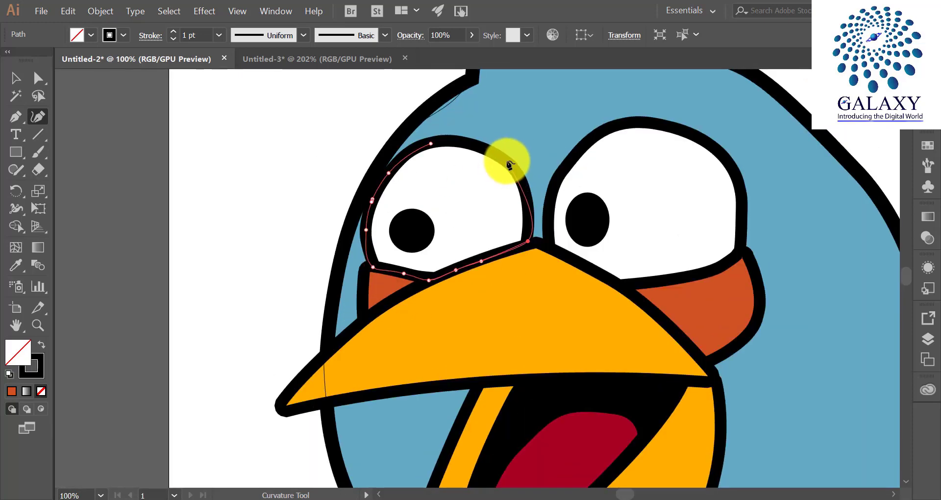
{"action": "left_click", "coordinate": [532, 219]}
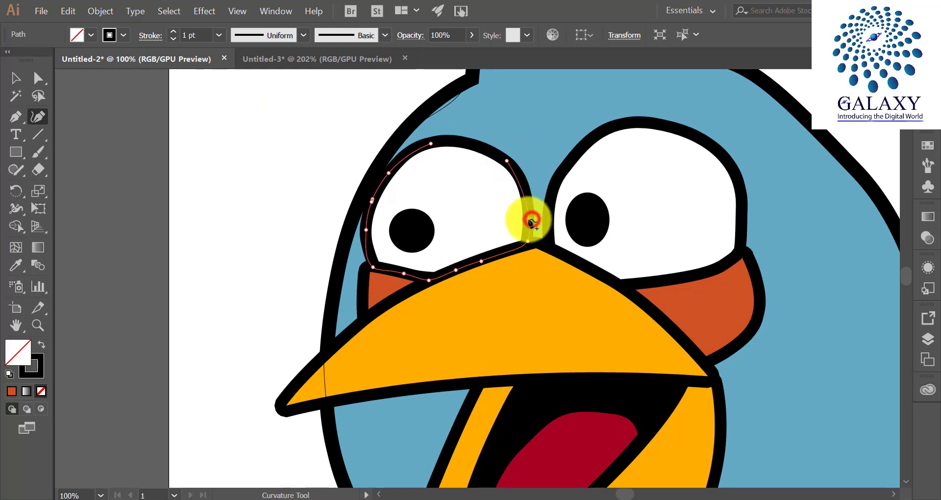
{"action": "left_click_drag", "start_coordinate": [531, 220], "coordinate": [527, 219]}
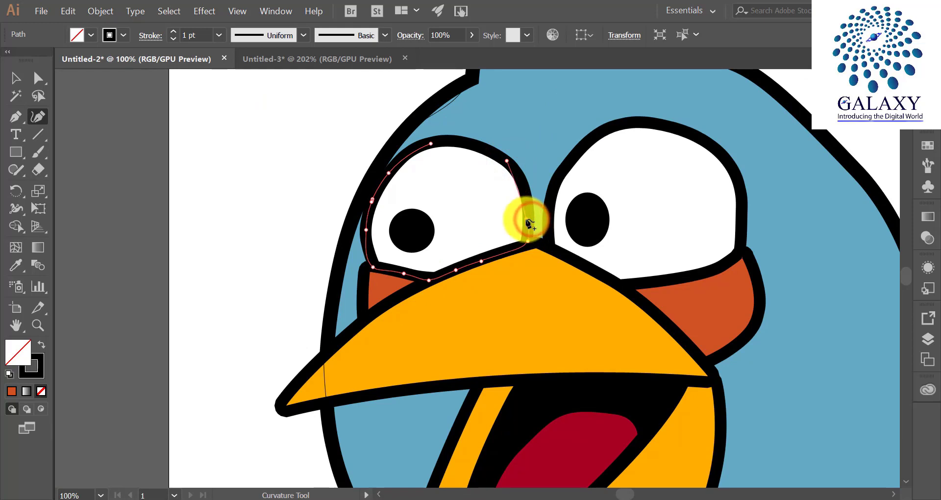
{"action": "left_click", "coordinate": [524, 187]}
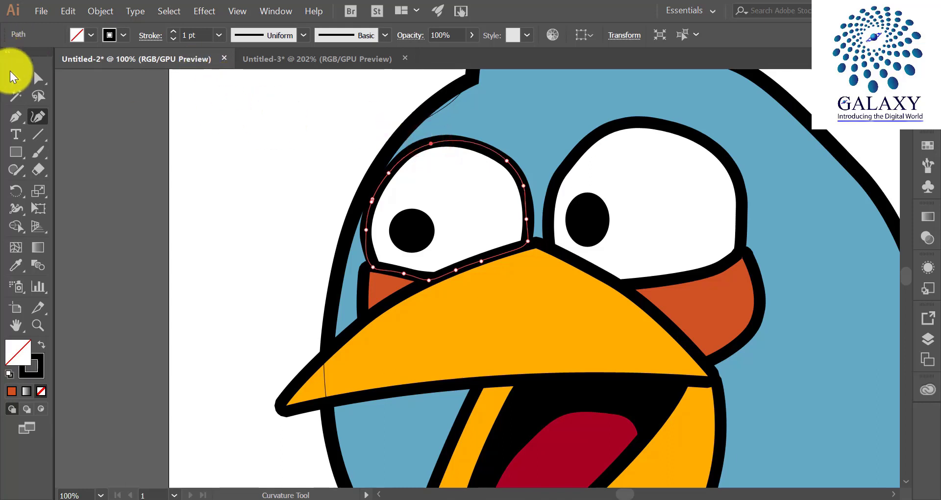
{"action": "left_click", "coordinate": [14, 77]}
{"action": "left_click", "coordinate": [204, 109]}
Start a Curvature tool path around the larger eye, from its top edge down the inner side to the beak.
{"action": "scroll", "coordinate": [332, 156], "scroll_direction": "right", "scroll_amount": 5}
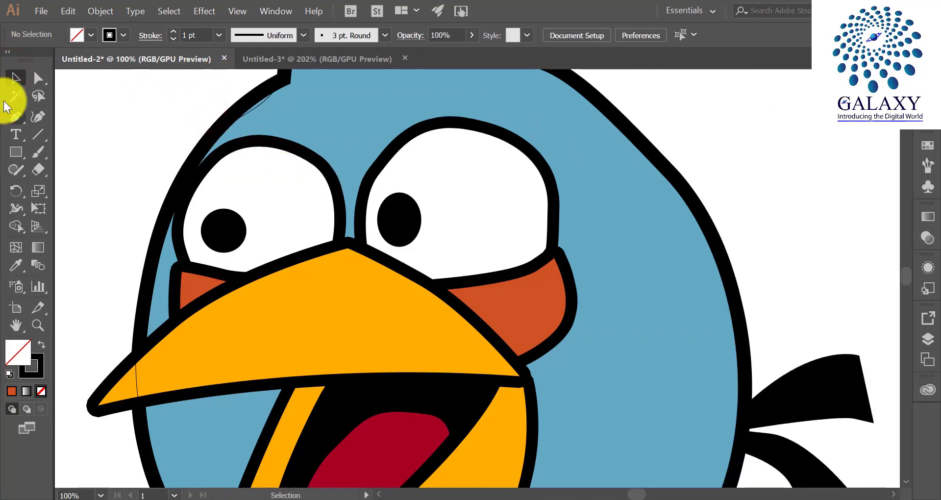
{"action": "left_click", "coordinate": [38, 116]}
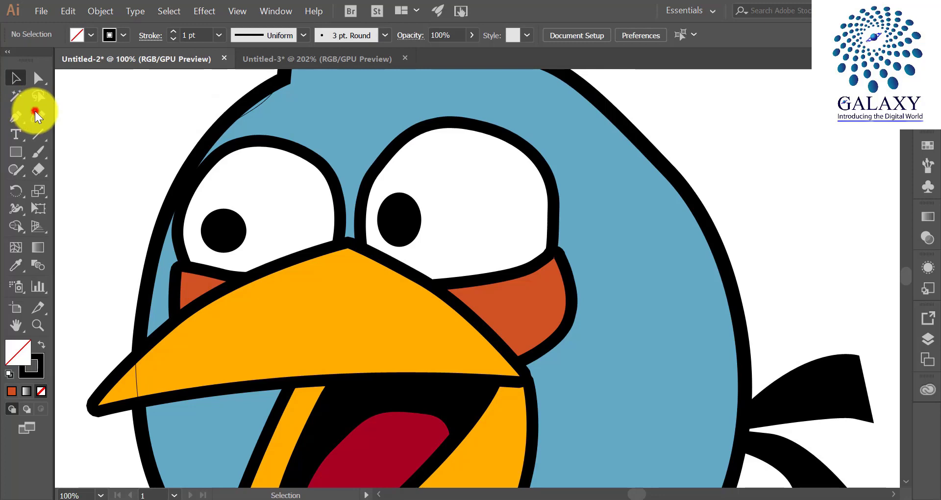
{"action": "left_click", "coordinate": [457, 117]}
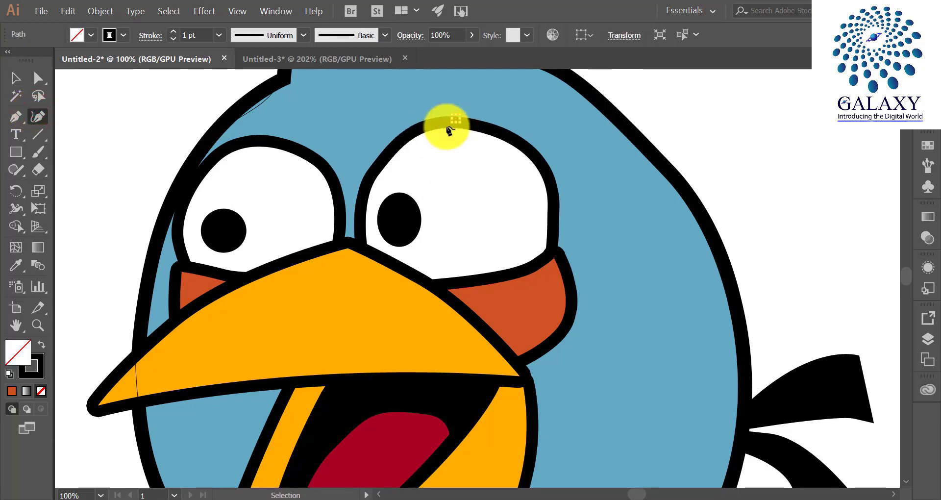
{"action": "scroll", "coordinate": [460, 125], "scroll_direction": "up", "scroll_amount": 3}
{"action": "left_click", "coordinate": [461, 116]}
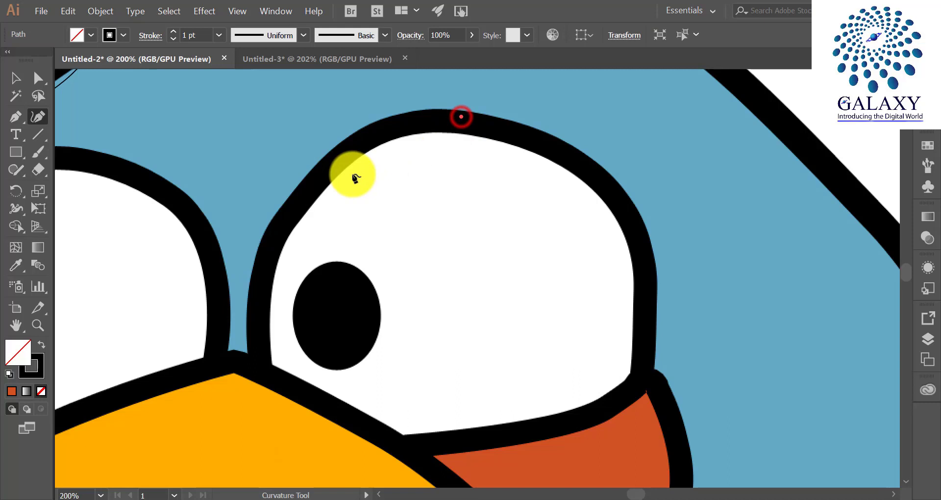
{"action": "left_click", "coordinate": [313, 198]}
{"action": "left_click_drag", "start_coordinate": [370, 171], "coordinate": [357, 153]}
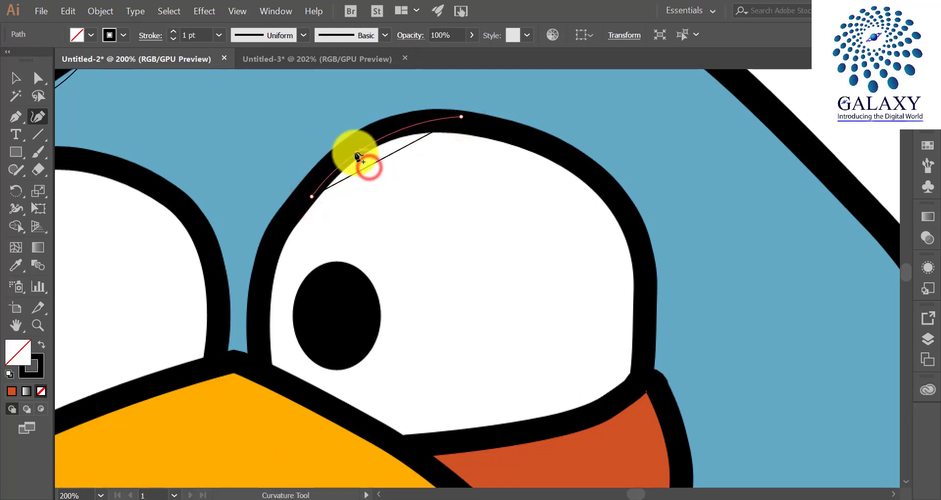
{"action": "left_click", "coordinate": [256, 359]}
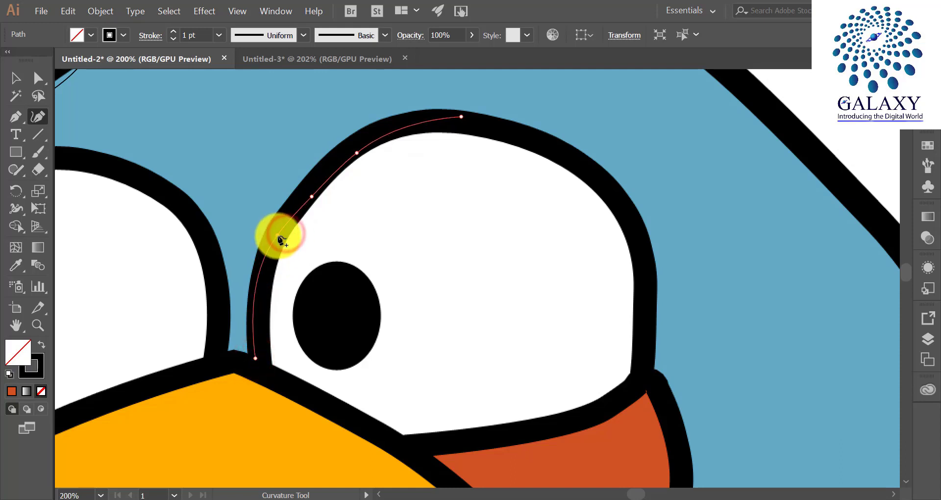
{"action": "left_click_drag", "start_coordinate": [256, 286], "coordinate": [259, 285]}
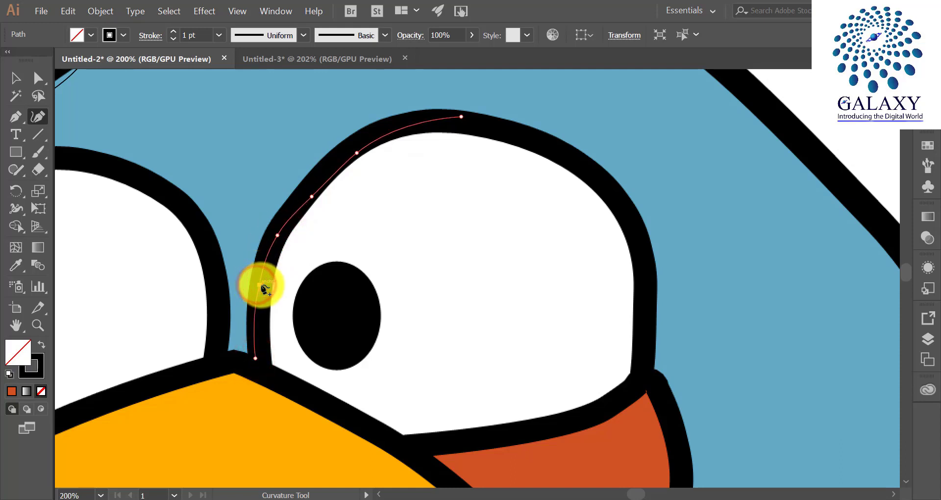
Continue the larger eye's path along the beak edge to the eye's lowest corner, fitting the segment to the outline.
{"action": "left_click", "coordinate": [413, 449]}
{"action": "left_click", "coordinate": [316, 424]}
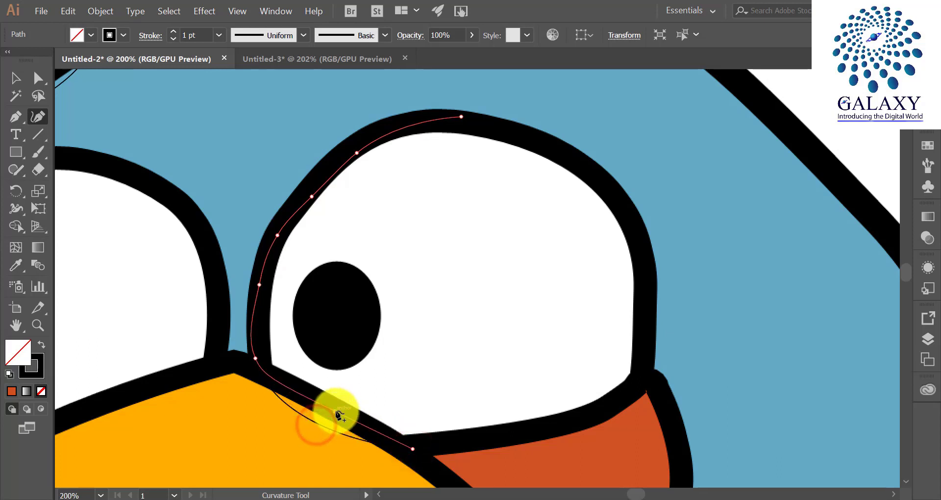
{"action": "left_click_drag", "start_coordinate": [337, 415], "coordinate": [334, 410]}
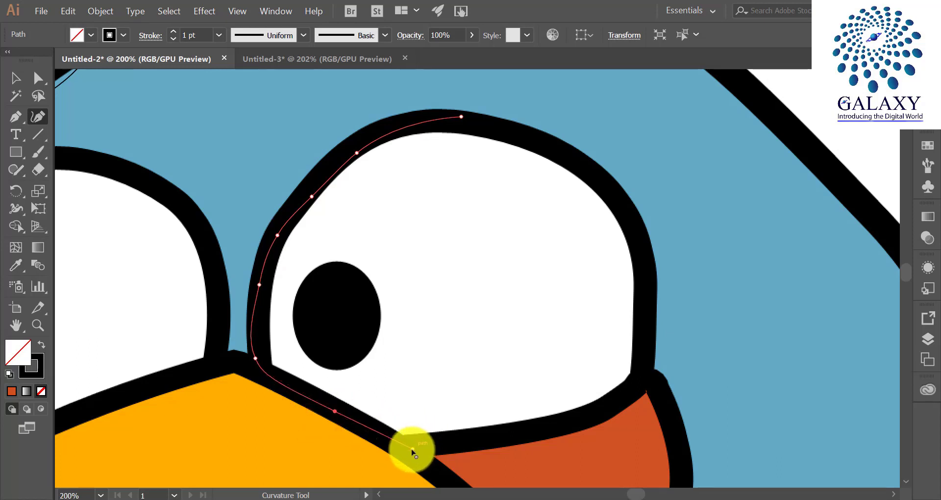
{"action": "left_click", "coordinate": [413, 449]}
Extend the larger eye's path along its lower edge to the outer corner, adding two points that follow the black outline.
{"action": "left_click", "coordinate": [640, 379]}
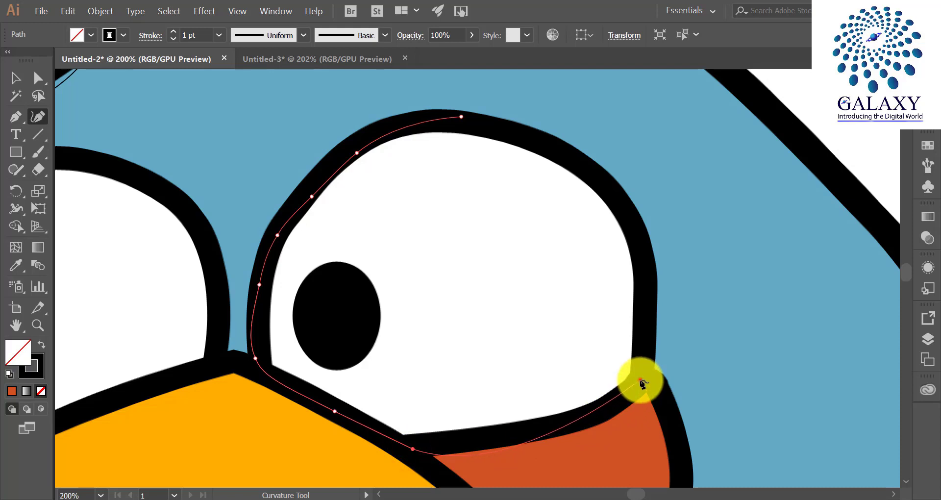
{"action": "left_click_drag", "start_coordinate": [490, 449], "coordinate": [489, 444]}
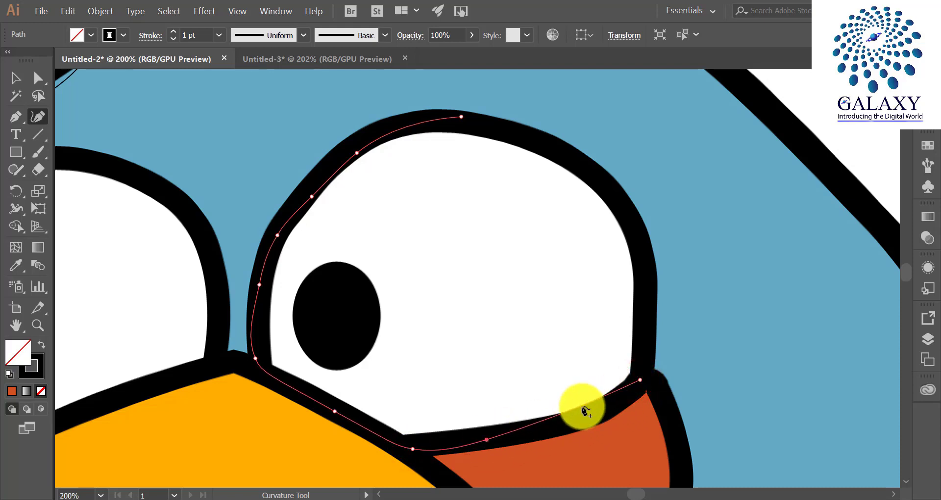
{"action": "left_click_drag", "start_coordinate": [577, 409], "coordinate": [579, 416]}
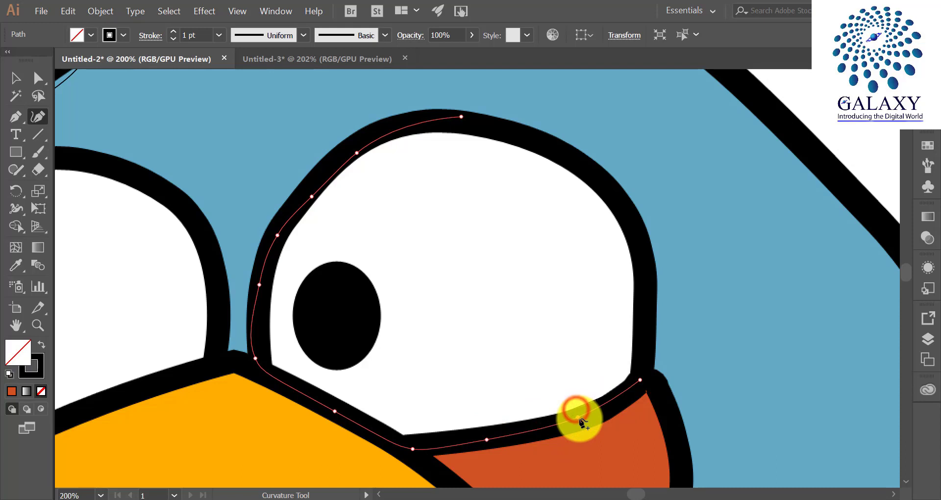
Continue the larger eye's path up its outer side, adding points to keep the curve within the black outline.
{"action": "left_click", "coordinate": [626, 206]}
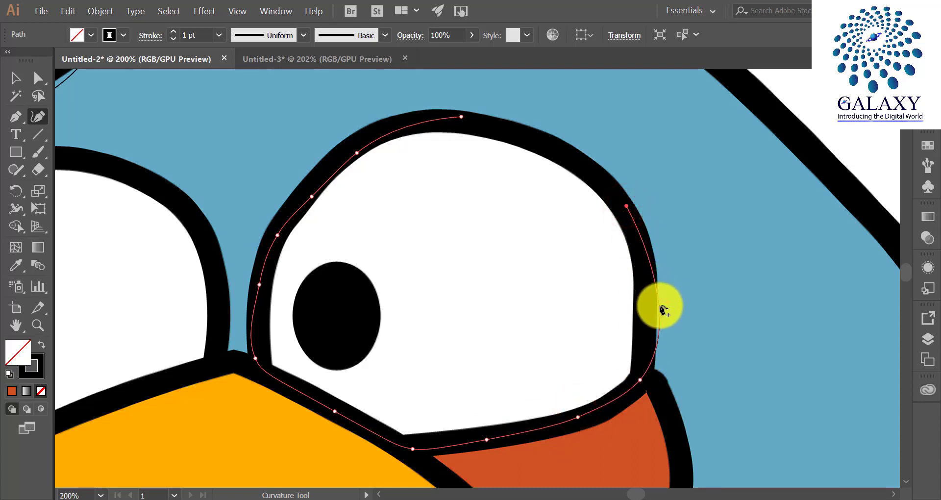
{"action": "left_click_drag", "start_coordinate": [660, 305], "coordinate": [643, 302]}
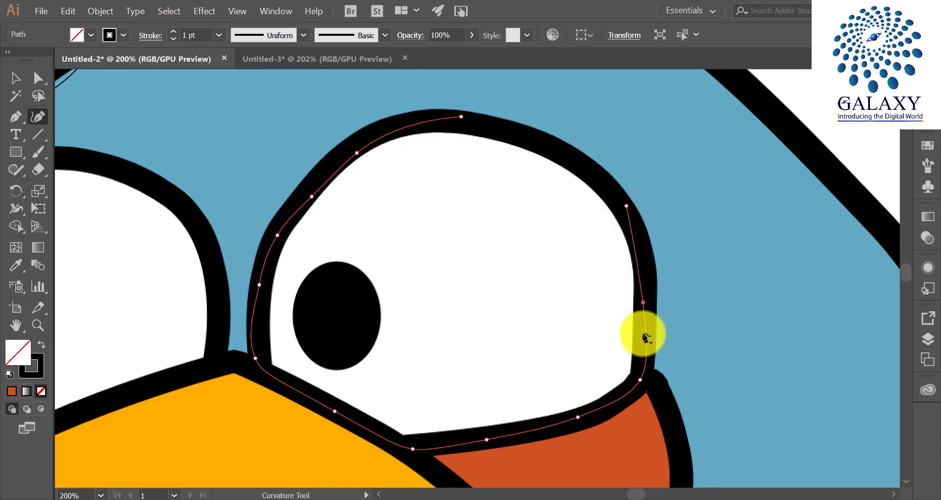
{"action": "left_click", "coordinate": [638, 258]}
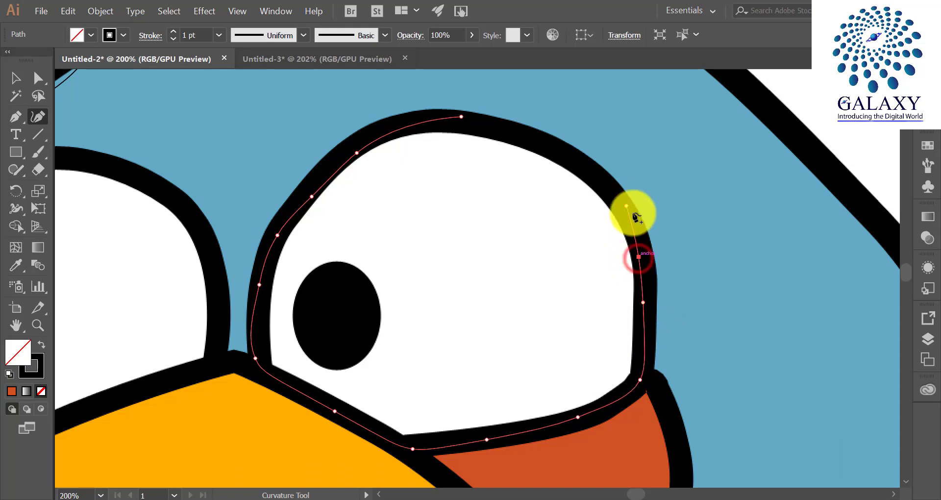
{"action": "left_click", "coordinate": [626, 207]}
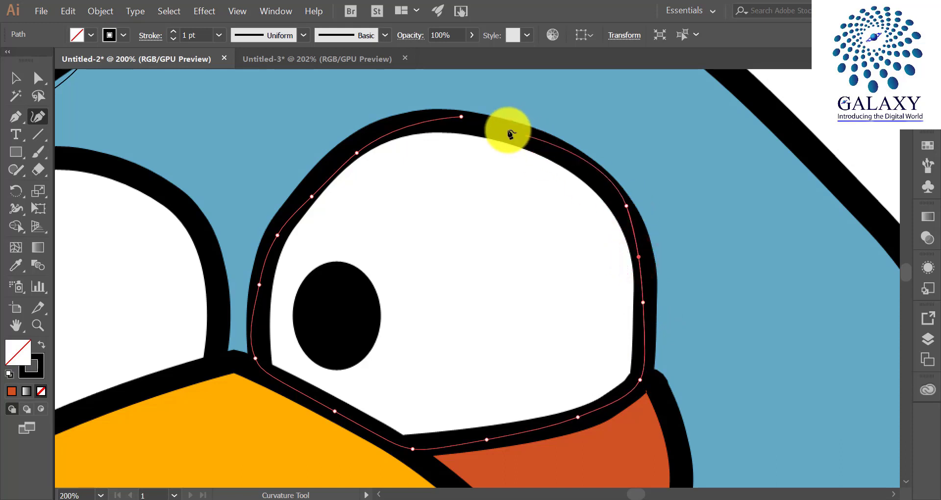
Close the larger eye's path at its top starting point and refine the upper curve with extra points inside the outline.
{"action": "left_click", "coordinate": [463, 117]}
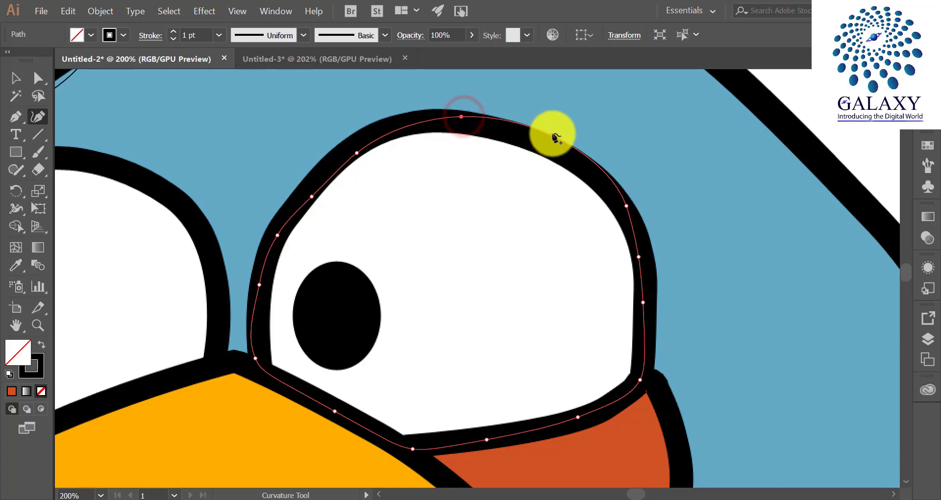
{"action": "left_click", "coordinate": [552, 134]}
{"action": "left_click", "coordinate": [547, 146]}
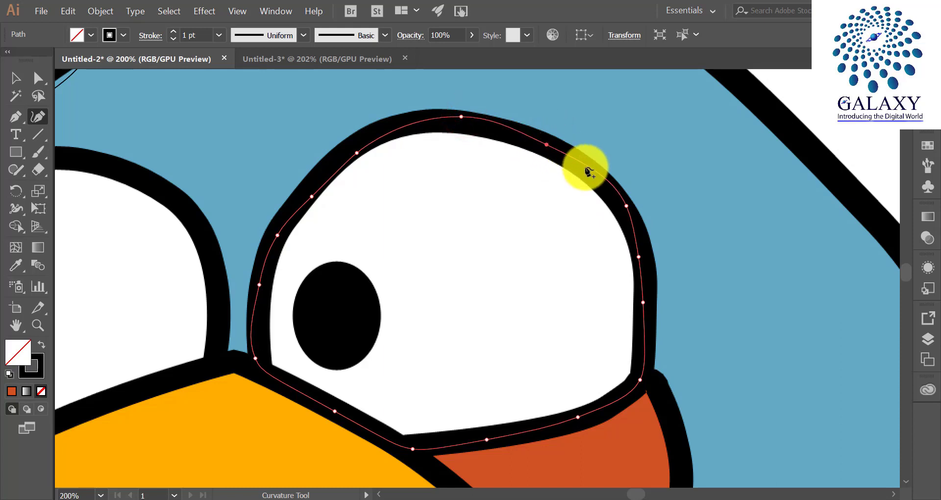
{"action": "left_click", "coordinate": [585, 169]}
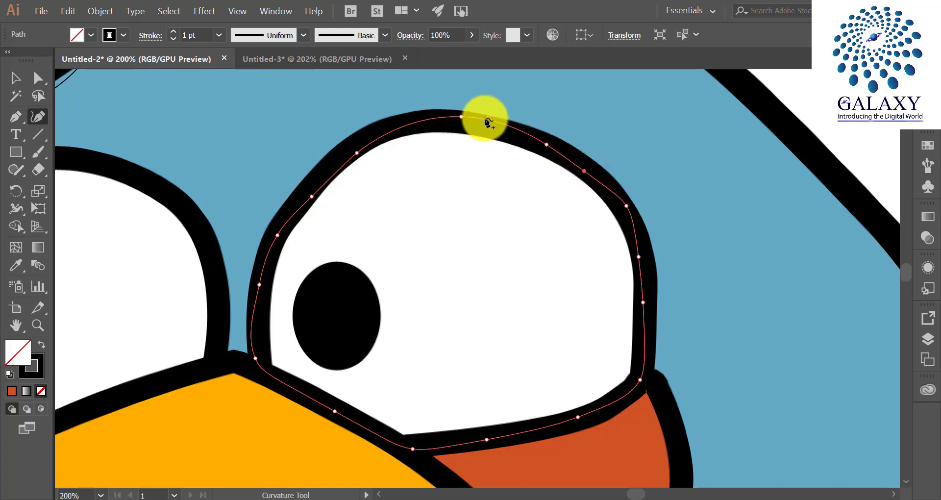
{"action": "left_click_drag", "start_coordinate": [484, 120], "coordinate": [486, 126]}
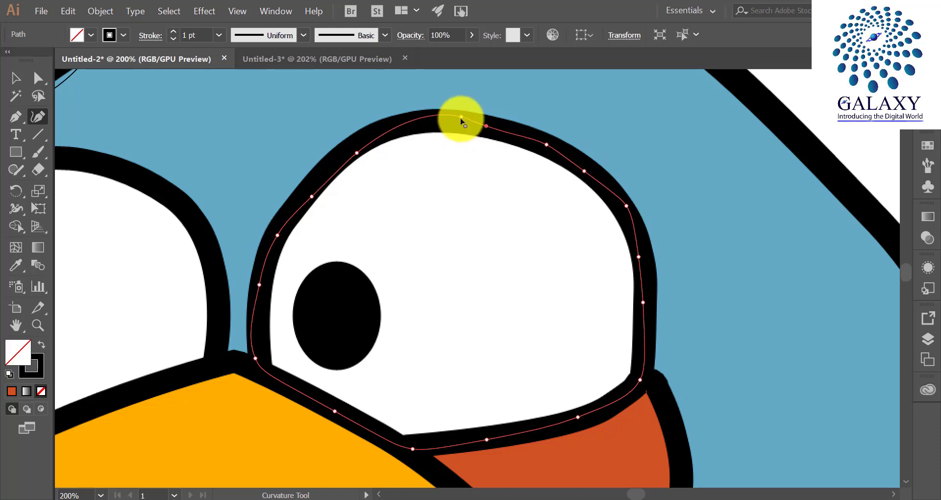
{"action": "left_click", "coordinate": [461, 118]}
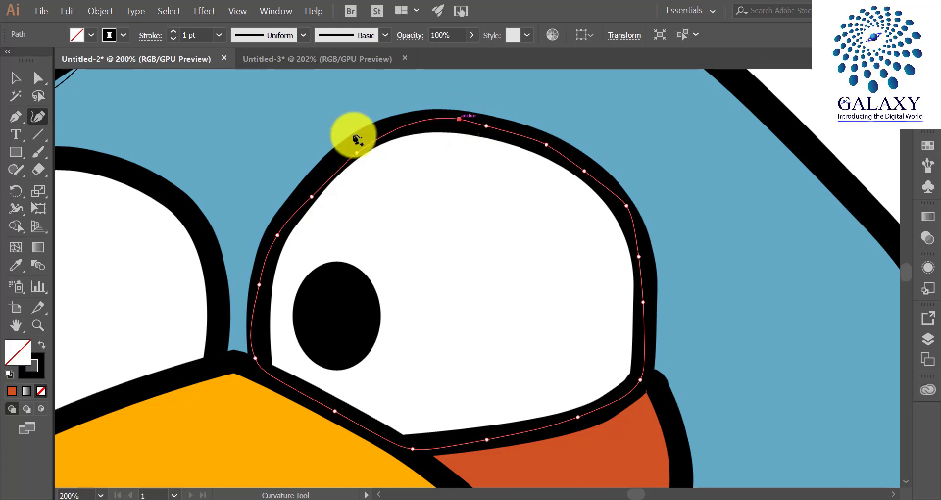
Select both eye paths and apply the white eye color to them with the Eyedropper tool.
{"action": "left_click", "coordinate": [15, 79]}
{"action": "scroll", "coordinate": [162, 139], "scroll_direction": "down", "scroll_amount": 2}
{"action": "scroll", "coordinate": [243, 166], "scroll_direction": "left", "scroll_amount": 1}
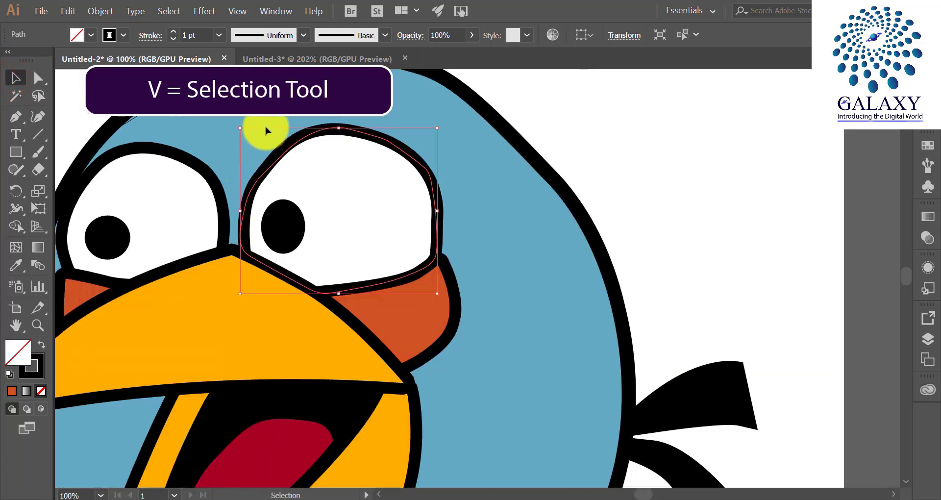
{"action": "left_click", "coordinate": [14, 78]}
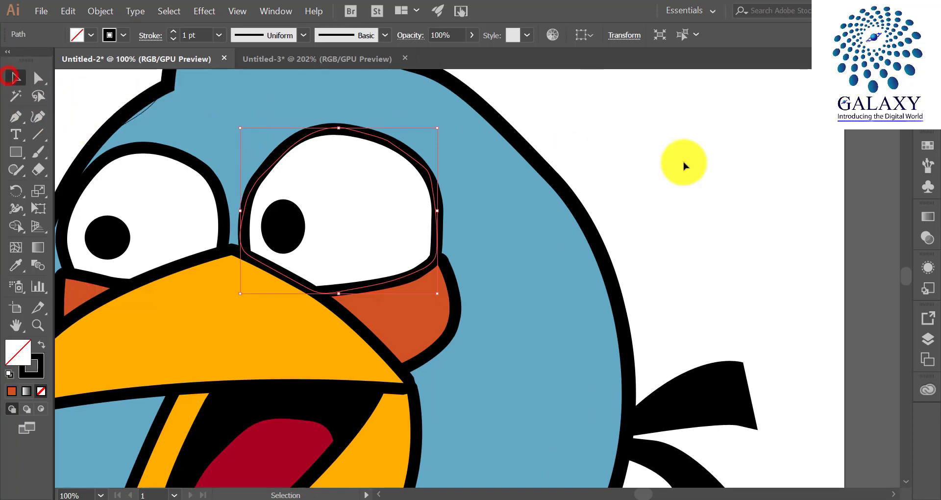
{"action": "left_click", "coordinate": [684, 162]}
{"action": "left_click", "coordinate": [387, 143]}
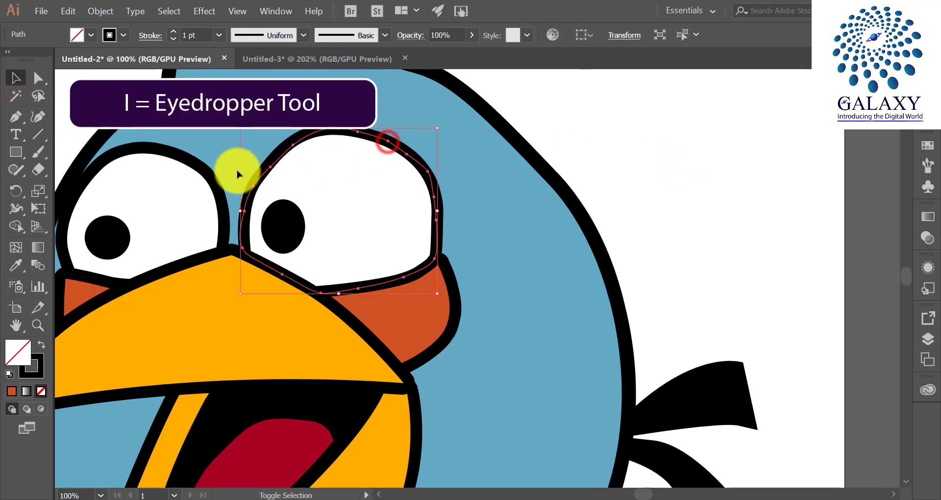
{"action": "left_click", "coordinate": [207, 173]}
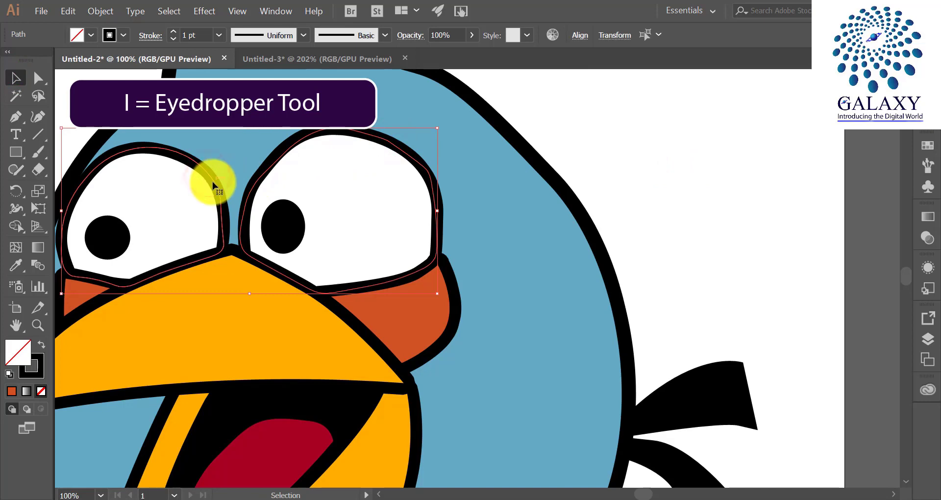
{"action": "key", "text": "i"}
{"action": "left_click", "coordinate": [346, 202]}
{"action": "left_click", "coordinate": [15, 78]}
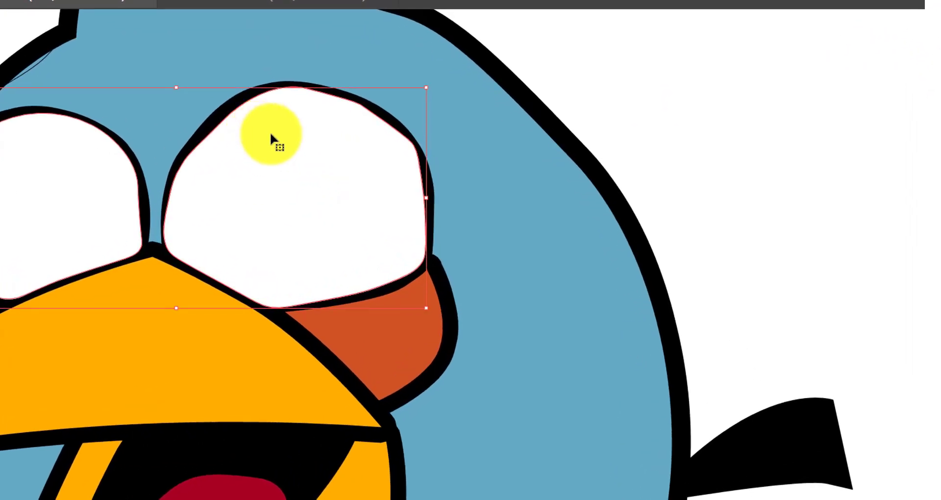
Send both white eye shapes to the back and deselect them.
{"action": "right_click", "coordinate": [270, 135]}
{"action": "left_click", "coordinate": [363, 391]}
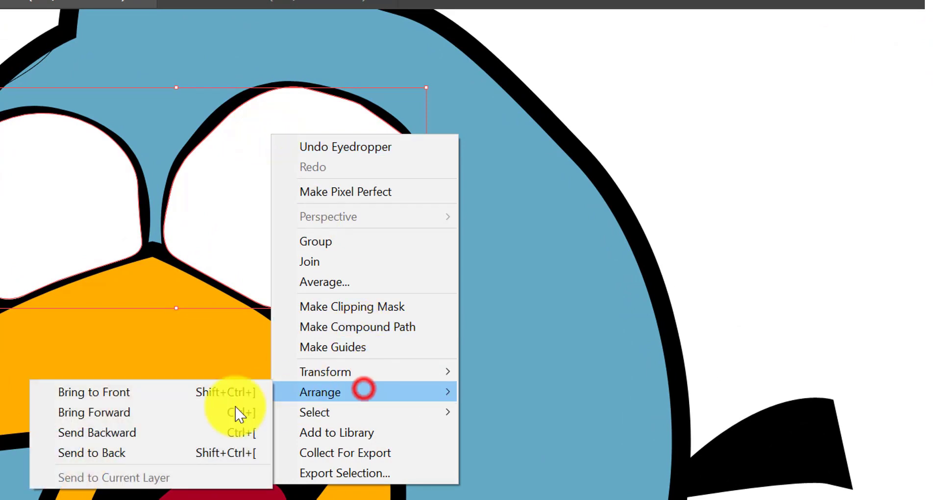
{"action": "left_click", "coordinate": [118, 451]}
{"action": "left_click", "coordinate": [716, 215]}
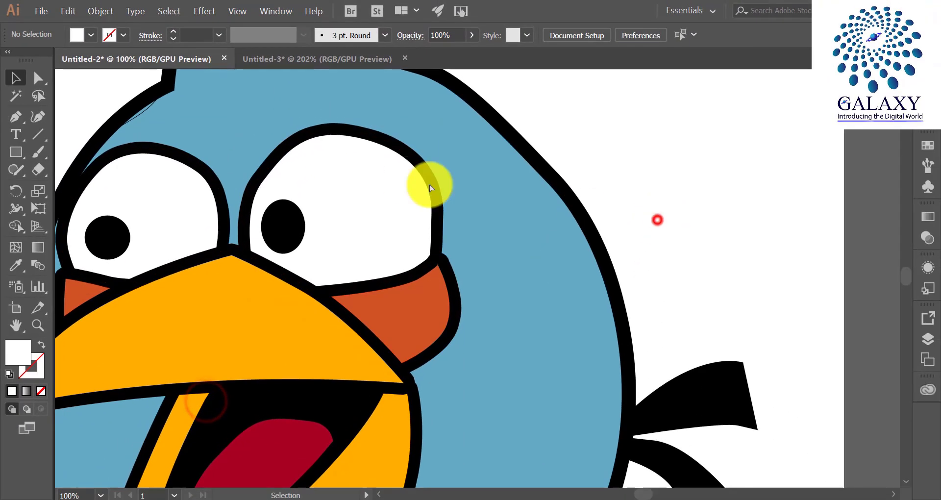
Draw an ellipse roughly the size of the smaller eye's pupil, overlapping that pupil.
{"action": "scroll", "coordinate": [415, 167], "scroll_direction": "left", "scroll_amount": 3}
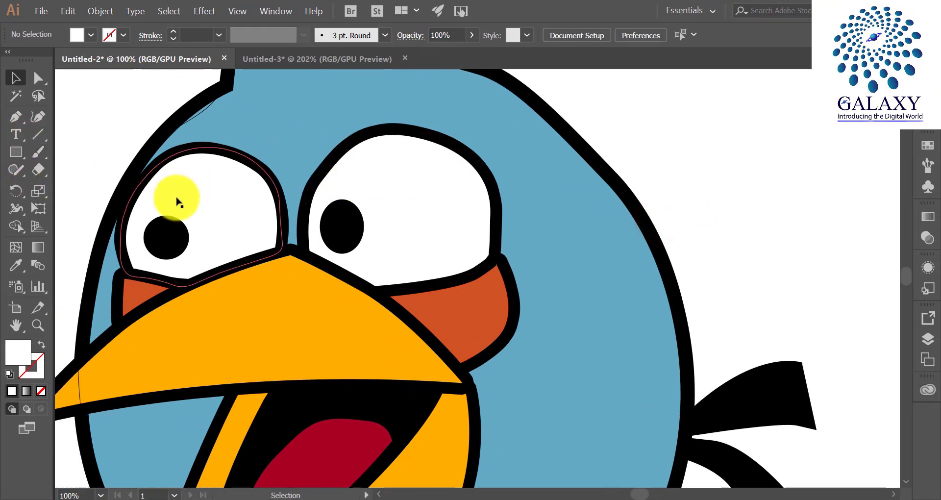
{"action": "scroll", "coordinate": [175, 215], "scroll_direction": "up", "scroll_amount": 2}
{"action": "scroll", "coordinate": [174, 218], "scroll_direction": "left", "scroll_amount": 1}
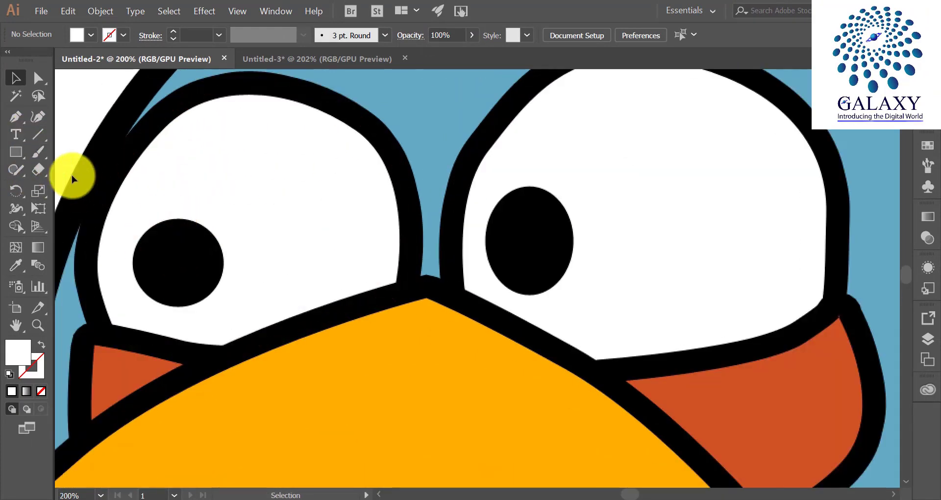
{"action": "left_click_drag", "start_coordinate": [25, 156], "coordinate": [95, 193]}
{"action": "left_click_drag", "start_coordinate": [161, 227], "coordinate": [245, 310]}
{"action": "left_click", "coordinate": [23, 86]}
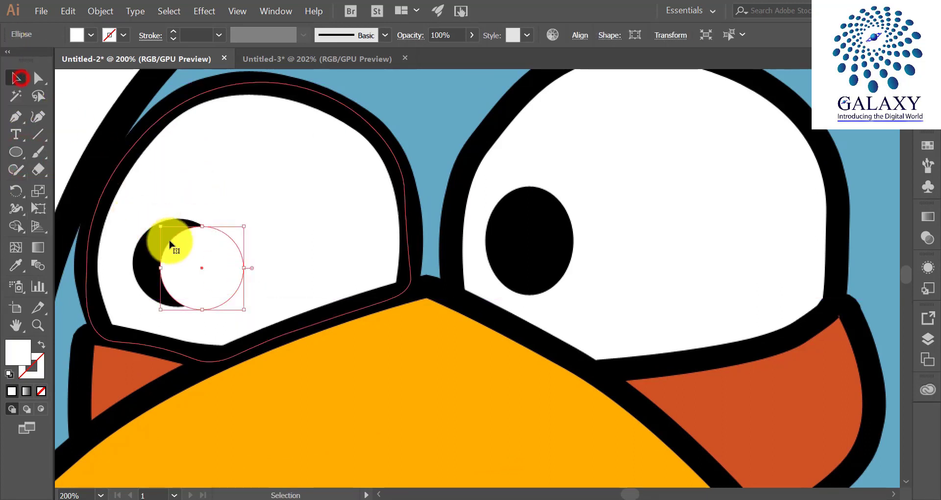
Move the ellipse onto the smaller eye's pupil and resize its sides until it covers the pupil.
{"action": "left_click_drag", "start_coordinate": [201, 269], "coordinate": [224, 264]}
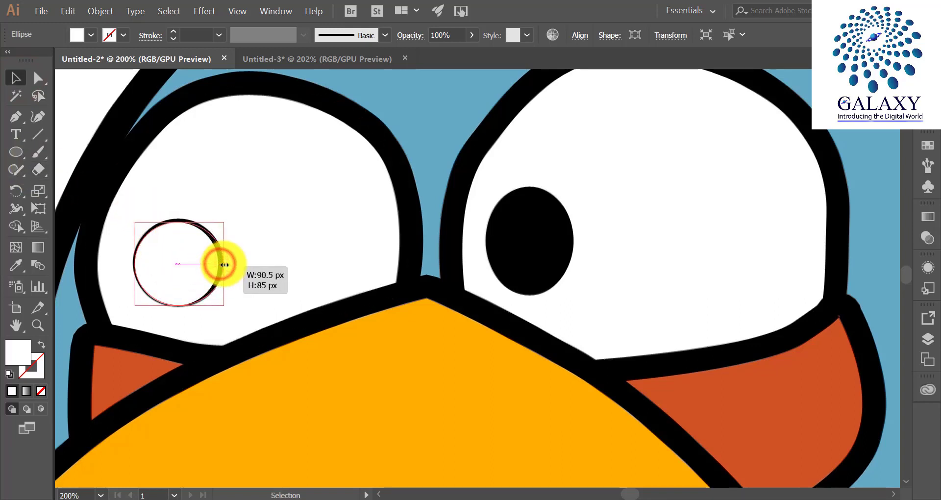
{"action": "left_click_drag", "start_coordinate": [182, 223], "coordinate": [181, 216]}
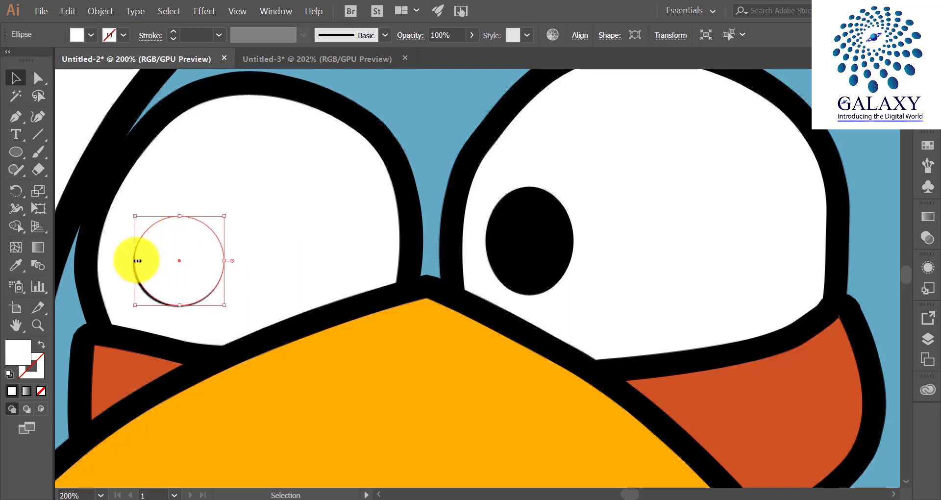
{"action": "left_click_drag", "start_coordinate": [137, 261], "coordinate": [137, 261]}
{"action": "left_click_drag", "start_coordinate": [181, 306], "coordinate": [180, 308]}
{"action": "left_click_drag", "start_coordinate": [136, 261], "coordinate": [132, 261]}
Draw an upright ellipse partly overlapping the larger eye's pupil and set its fill to None.
{"action": "left_click", "coordinate": [16, 152]}
{"action": "left_click_drag", "start_coordinate": [549, 187], "coordinate": [634, 298]}
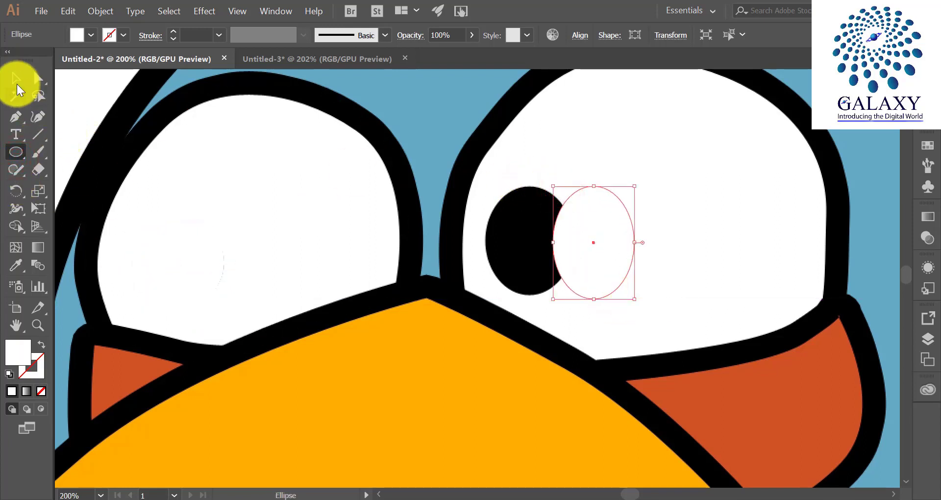
{"action": "left_click", "coordinate": [14, 78]}
{"action": "left_click", "coordinate": [91, 35]}
{"action": "left_click", "coordinate": [9, 61]}
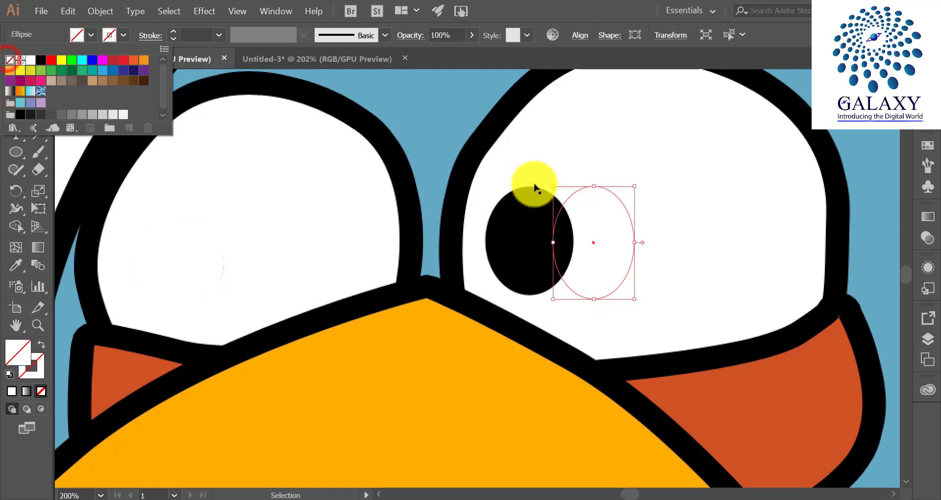
Give the unfilled ellipse a black stroke and move it over the larger eye's pupil.
{"action": "left_click", "coordinate": [125, 33]}
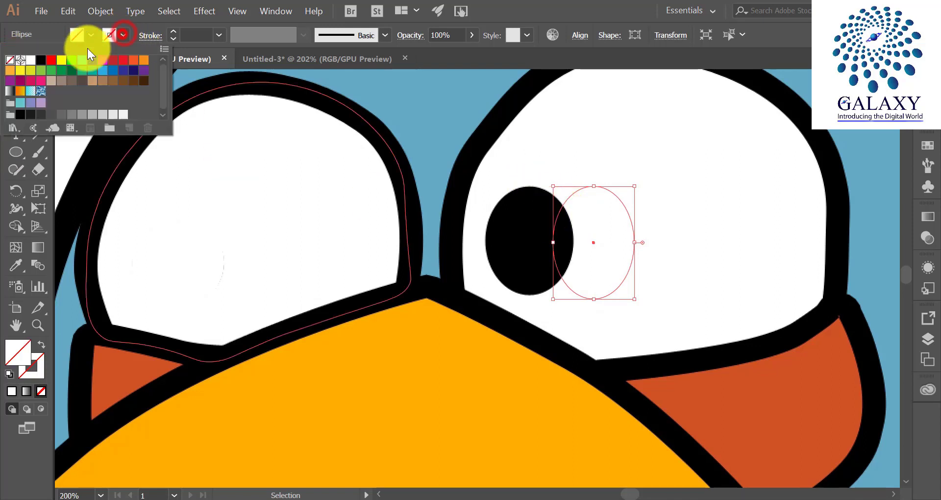
{"action": "left_click", "coordinate": [40, 59]}
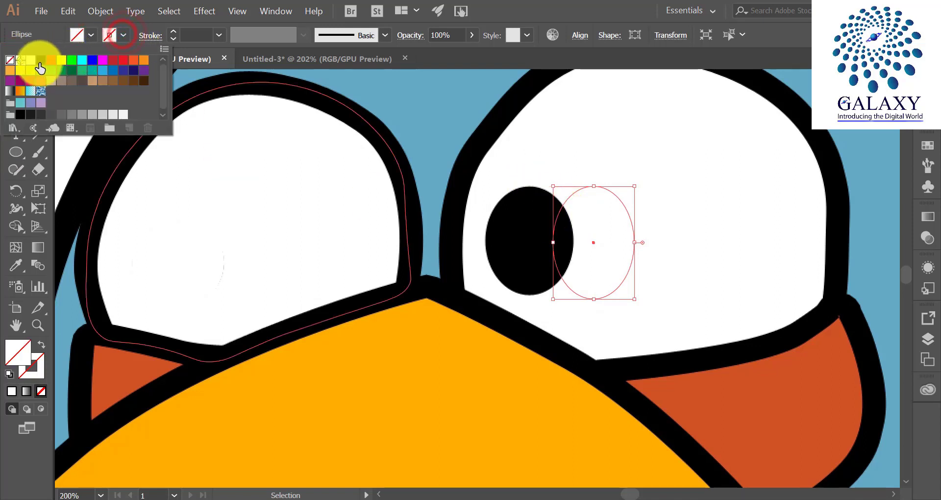
{"action": "left_click", "coordinate": [564, 201]}
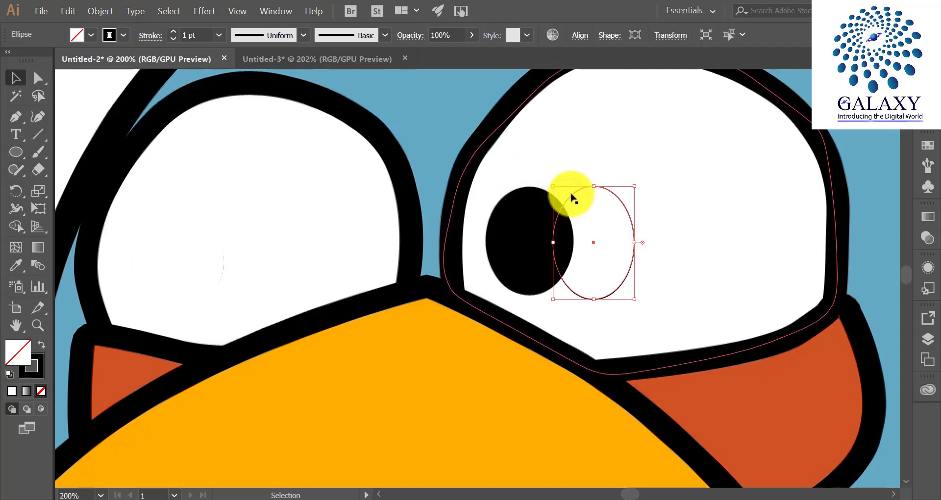
{"action": "left_click_drag", "start_coordinate": [571, 195], "coordinate": [514, 196]}
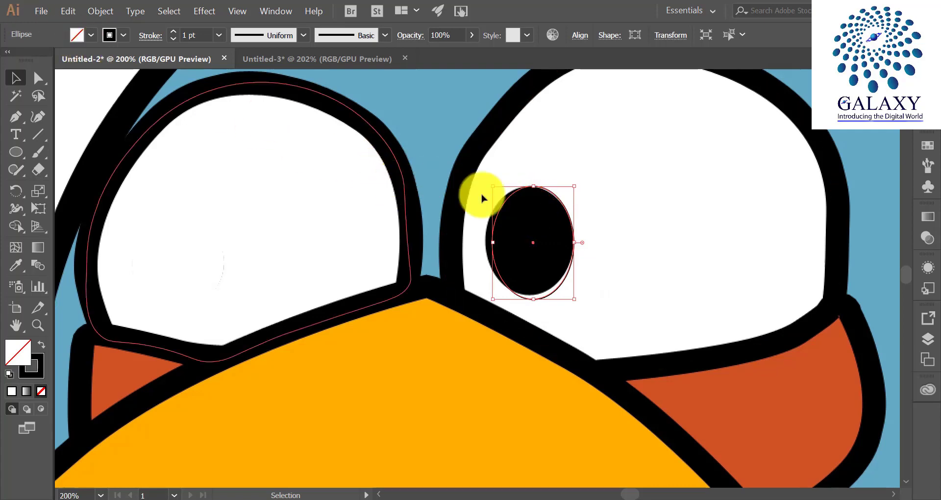
{"action": "scroll", "coordinate": [552, 195], "scroll_direction": "up", "scroll_amount": 3}
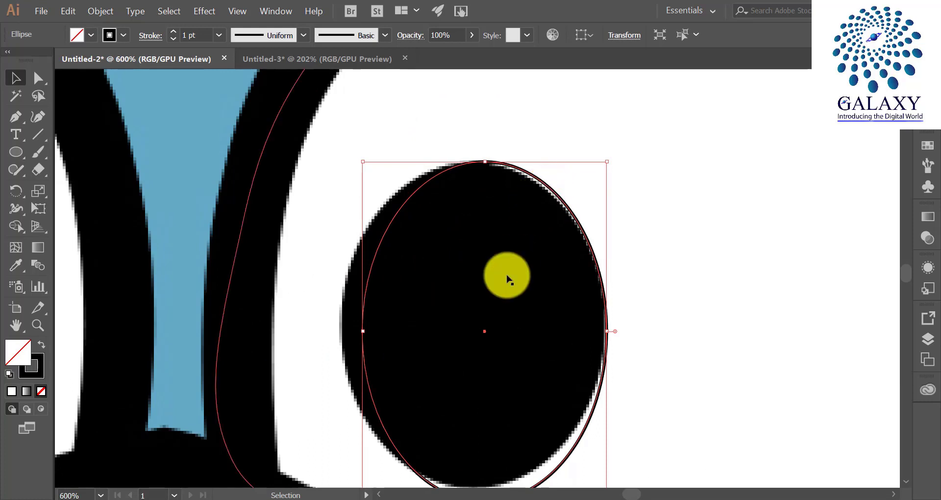
{"action": "left_click_drag", "start_coordinate": [507, 275], "coordinate": [703, 256]}
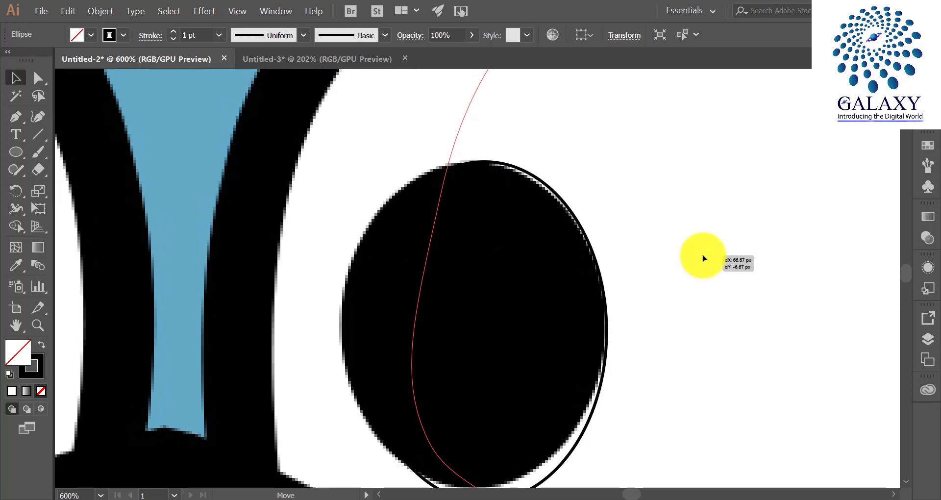
{"action": "left_click_drag", "start_coordinate": [703, 256], "coordinate": [703, 256]}
Fill the ellipse over the larger eye's pupil with blue and deselect it.
{"action": "scroll", "coordinate": [696, 243], "scroll_direction": "down", "scroll_amount": 3}
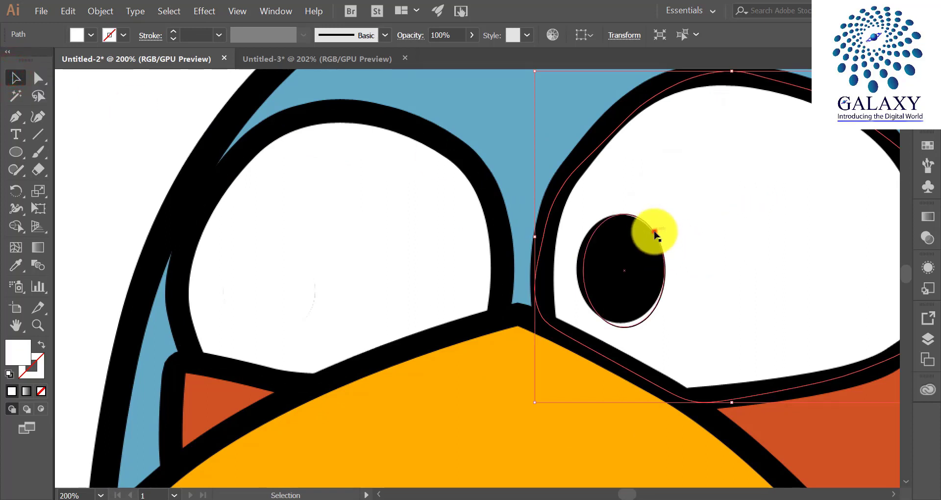
{"action": "left_click", "coordinate": [654, 232]}
{"action": "left_click", "coordinate": [81, 34]}
{"action": "left_click", "coordinate": [93, 61]}
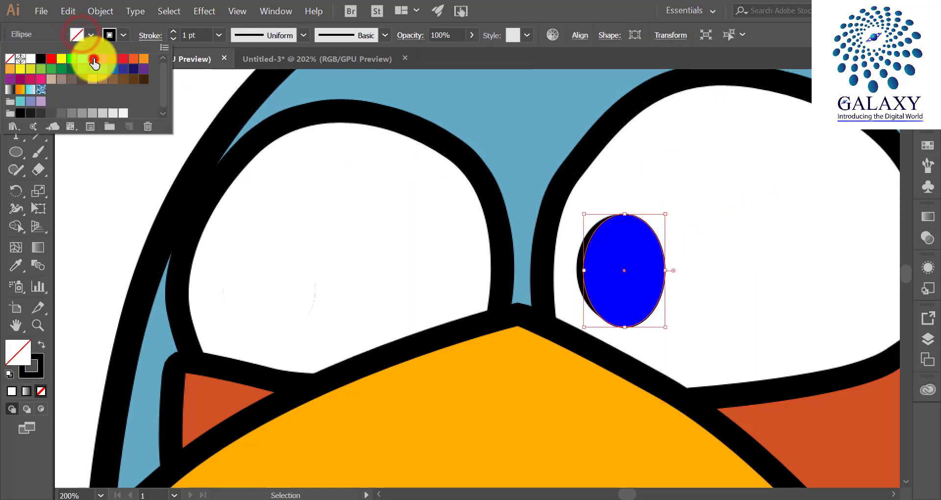
{"action": "left_click", "coordinate": [575, 7]}
{"action": "left_click", "coordinate": [540, 171]}
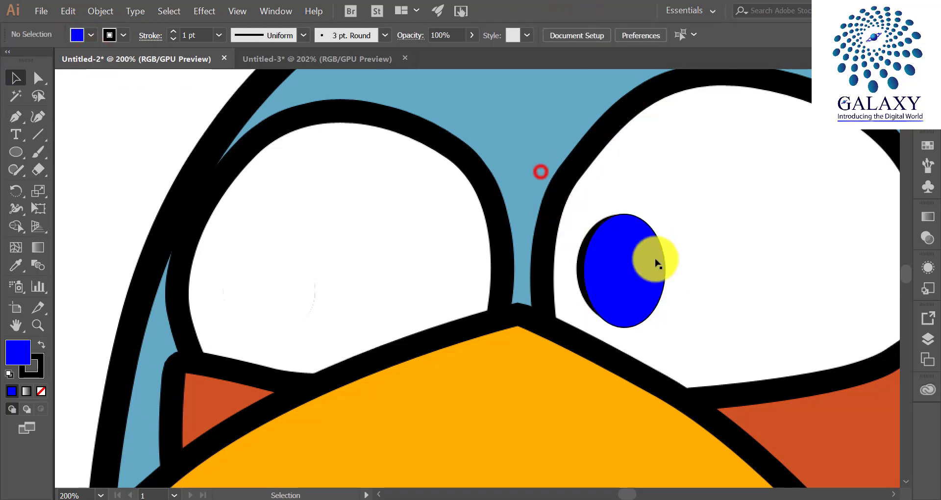
Undo the move of the larger eye's pupil ellipse and set its fill to None.
{"action": "left_click_drag", "start_coordinate": [637, 271], "coordinate": [769, 268]}
{"action": "key", "text": "ctrl+z"}
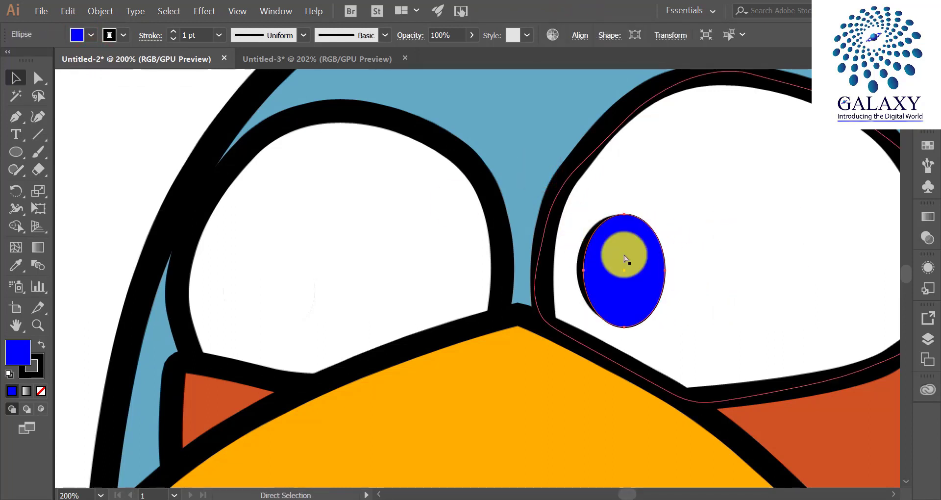
{"action": "left_click", "coordinate": [82, 36]}
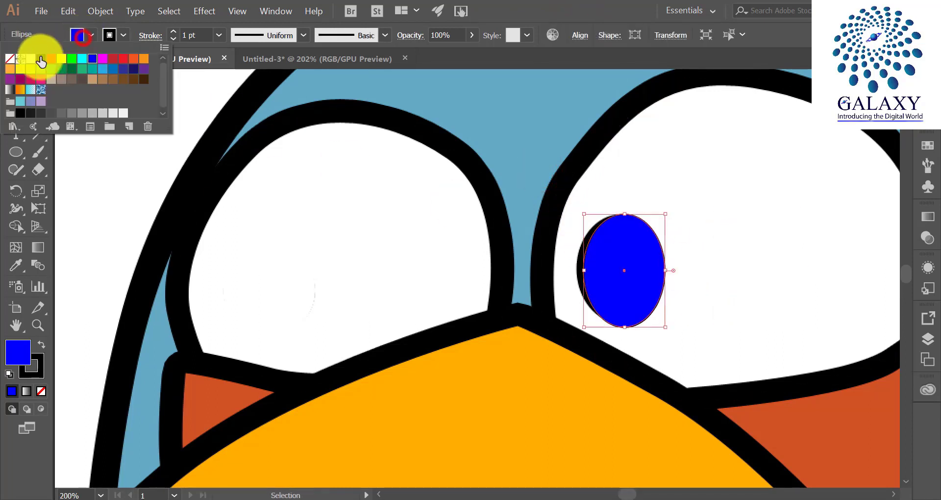
{"action": "left_click", "coordinate": [10, 59]}
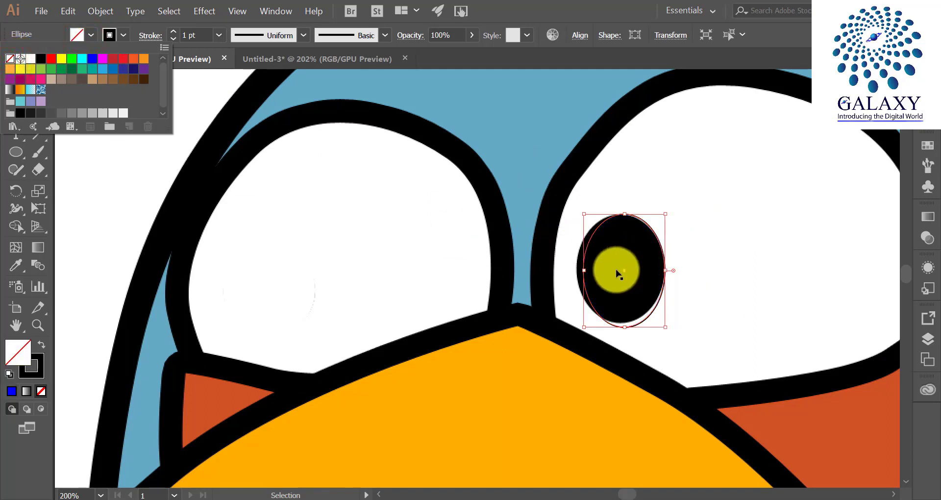
Resize the unfilled ellipse's lower and inner sides until it matches the larger eye's pupil, and deselect it.
{"action": "left_click", "coordinate": [622, 326]}
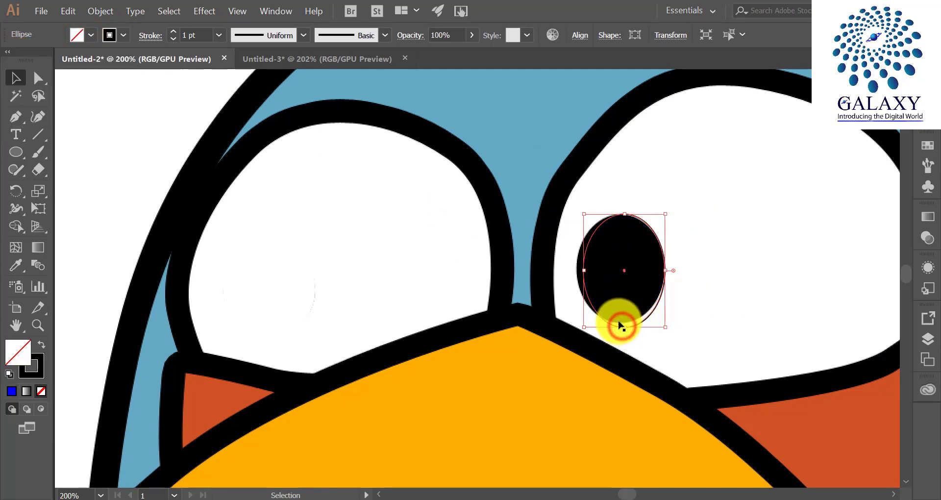
{"action": "mouse_move", "coordinate": [626, 329]}
{"action": "left_mouse_down"}
{"action": "mouse_move", "coordinate": [624, 363]}
{"action": "mouse_move", "coordinate": [624, 320]}
{"action": "left_mouse_up"}
{"action": "left_click_drag", "start_coordinate": [584, 266], "coordinate": [577, 268]}
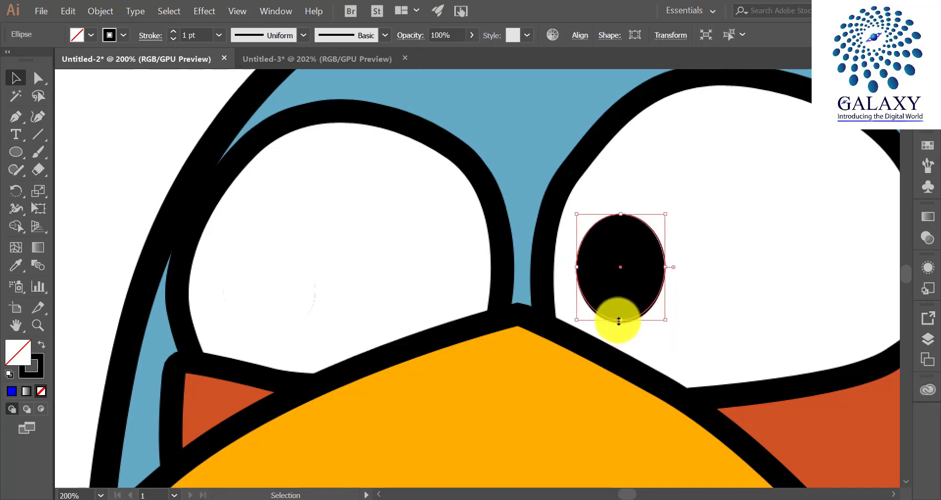
{"action": "left_click_drag", "start_coordinate": [622, 321], "coordinate": [620, 323]}
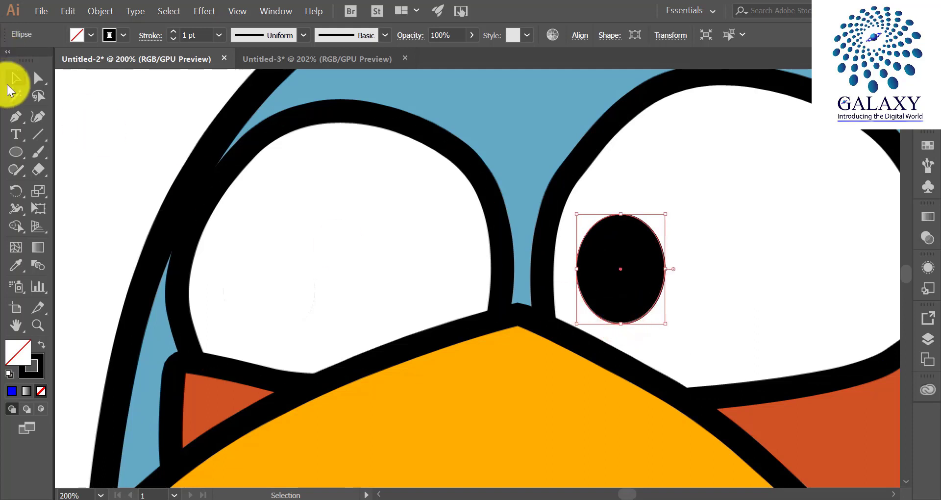
{"action": "left_click", "coordinate": [86, 121]}
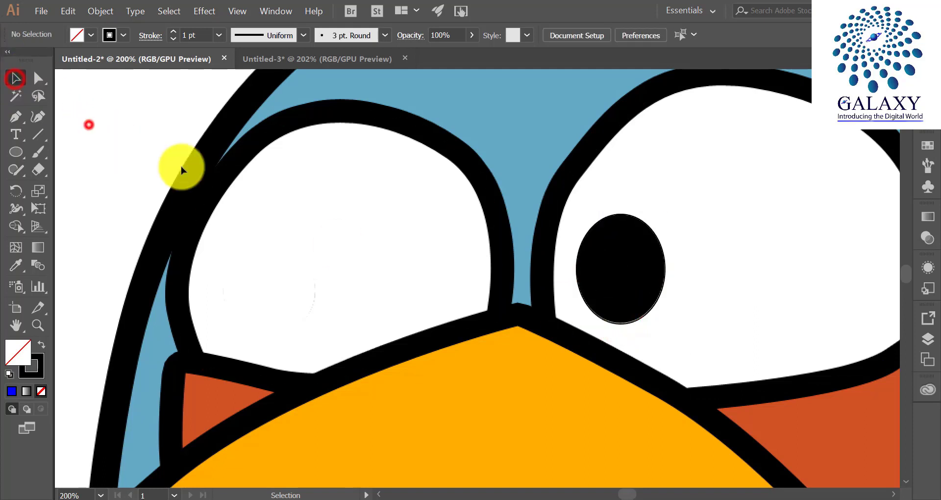
Fill the larger eye's ellipse with black sampled from the pupil beneath it using the Eyedropper.
{"action": "left_click", "coordinate": [599, 223]}
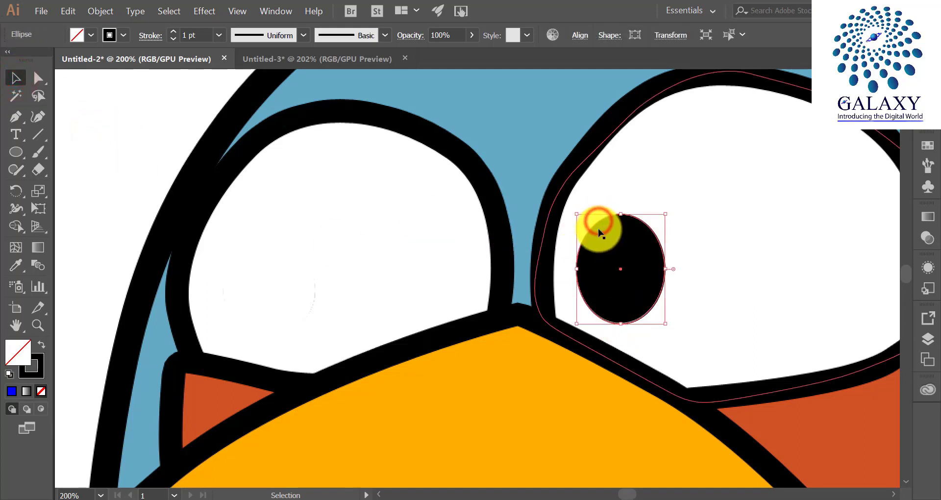
{"action": "key", "text": "i"}
{"action": "left_click", "coordinate": [619, 251]}
{"action": "left_click", "coordinate": [14, 79]}
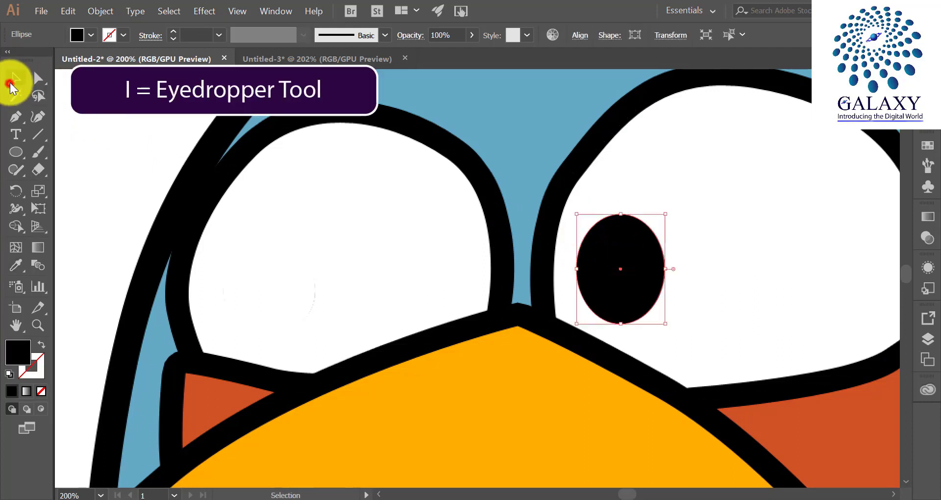
Send the smaller eye's white shape to the back.
{"action": "left_click", "coordinate": [361, 269]}
{"action": "right_click", "coordinate": [360, 269]}
{"action": "mouse_move", "coordinate": [454, 434]}
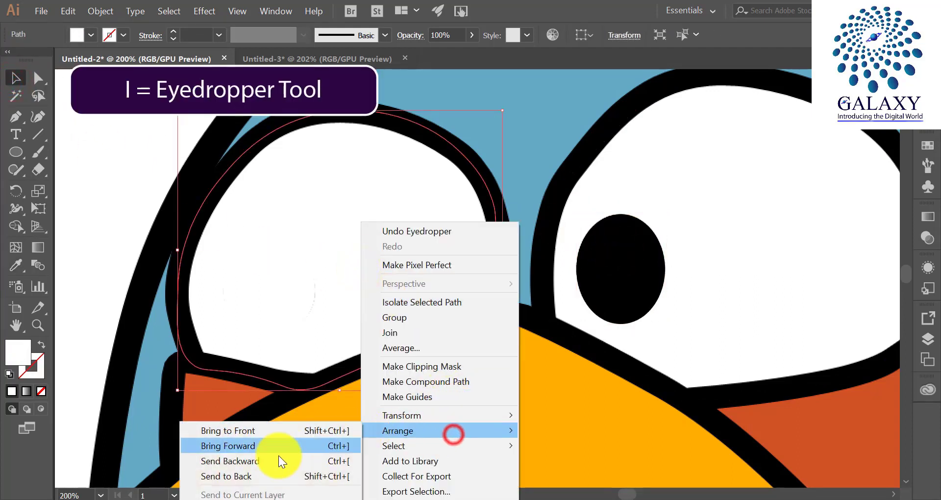
{"action": "left_click", "coordinate": [261, 471]}
Apply the larger pupil's black fill to the smaller eye's pupil ellipse with the Eyedropper and deselect it.
{"action": "left_click", "coordinate": [294, 315]}
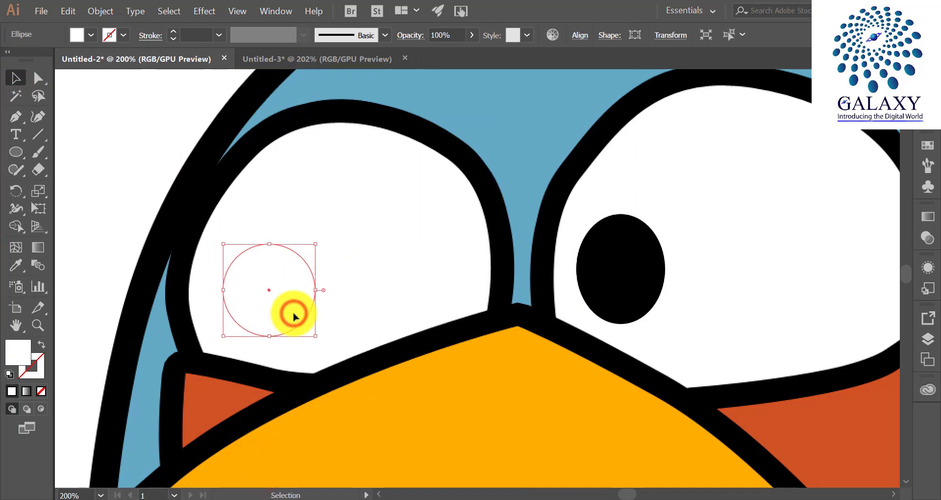
{"action": "key", "text": "i"}
{"action": "left_click", "coordinate": [641, 239]}
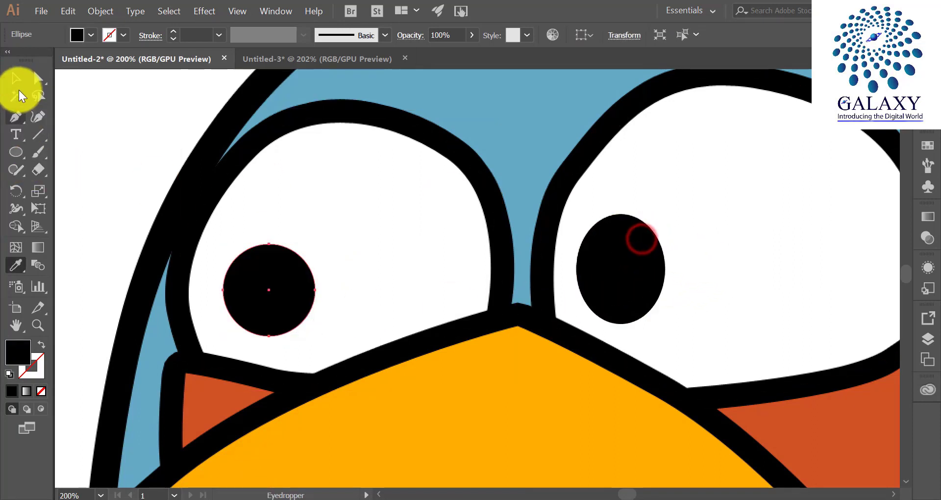
{"action": "left_click", "coordinate": [16, 79]}
{"action": "left_click", "coordinate": [88, 140]}
{"action": "scroll", "coordinate": [182, 201], "scroll_direction": "down", "scroll_amount": 1}
{"action": "scroll", "coordinate": [202, 233], "scroll_direction": "down", "scroll_amount": 2}
{"action": "scroll", "coordinate": [206, 245], "scroll_direction": "down", "scroll_amount": 5}
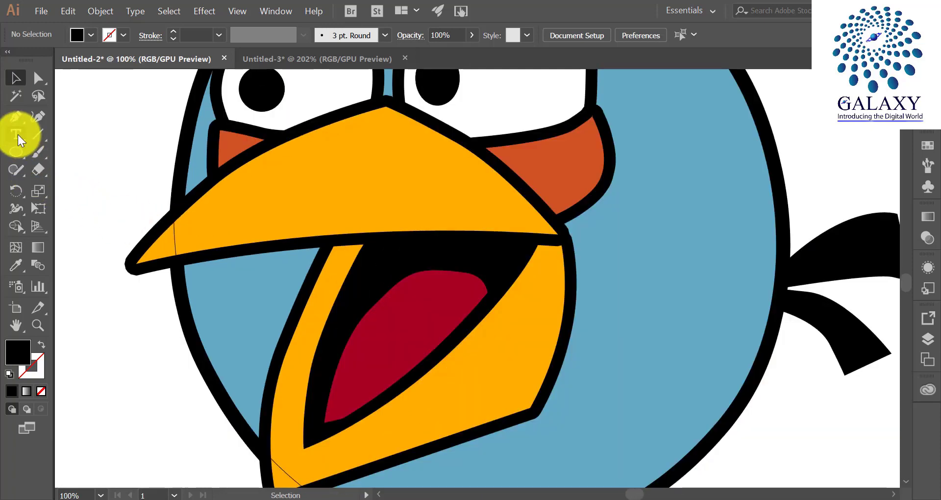
{"action": "left_click", "coordinate": [37, 117]}
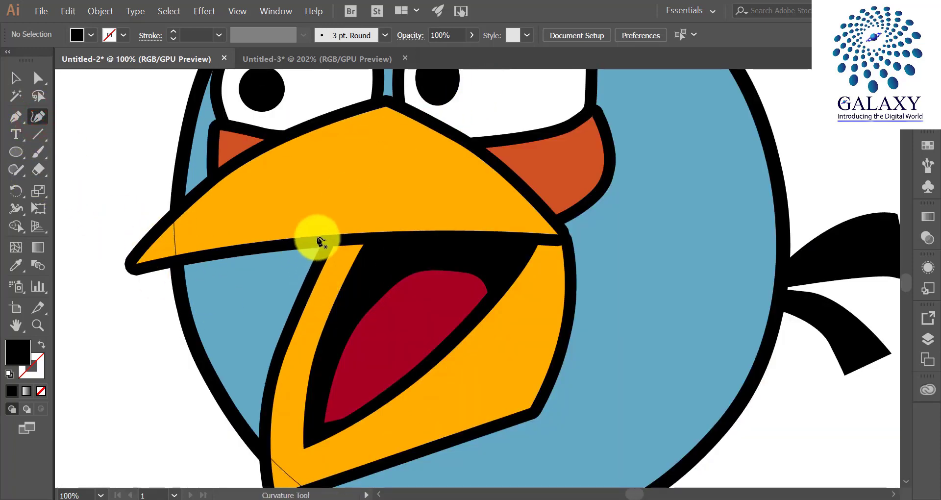
{"action": "scroll", "coordinate": [326, 355], "scroll_direction": "down", "scroll_amount": 1}
{"action": "scroll", "coordinate": [326, 356], "scroll_direction": "down", "scroll_amount": 2}
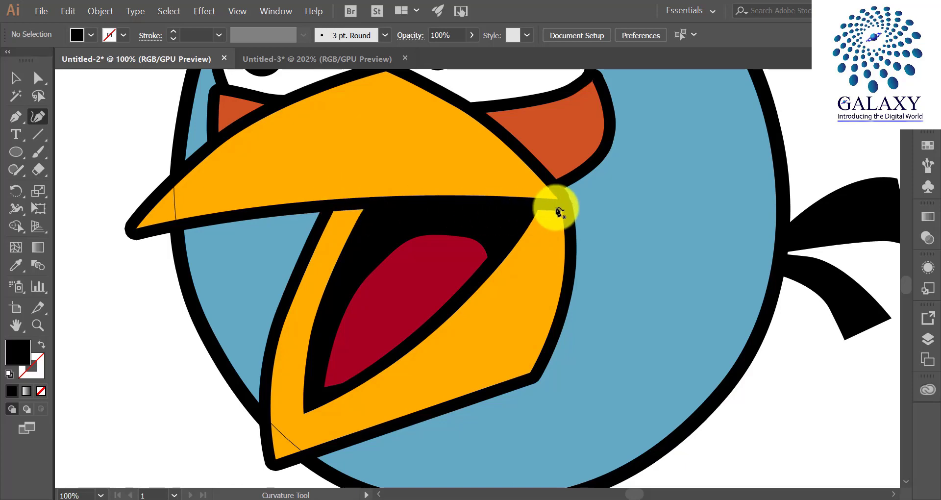
{"action": "scroll", "coordinate": [372, 95], "scroll_direction": "up", "scroll_amount": 3}
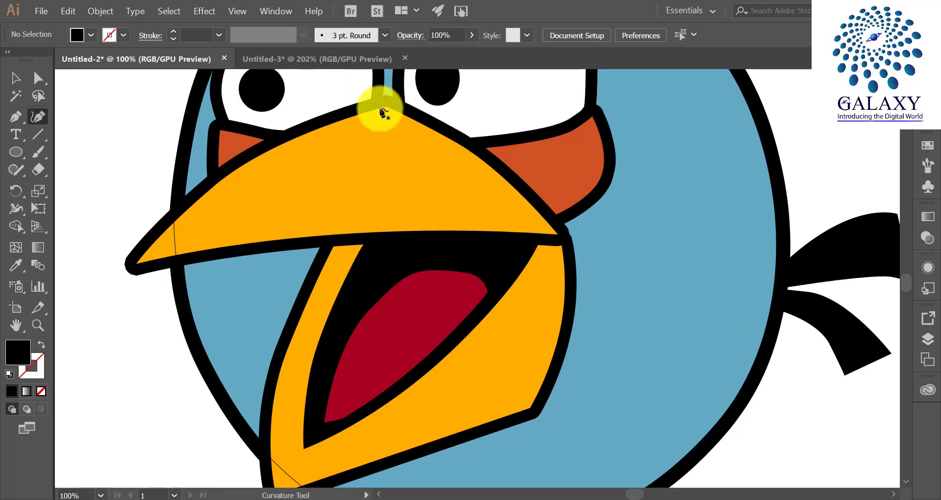
{"action": "left_click", "coordinate": [14, 79]}
{"action": "left_click", "coordinate": [92, 136]}
Select both white eye shapes and both black pupils and group them.
{"action": "scroll", "coordinate": [103, 129], "scroll_direction": "down", "scroll_amount": 2}
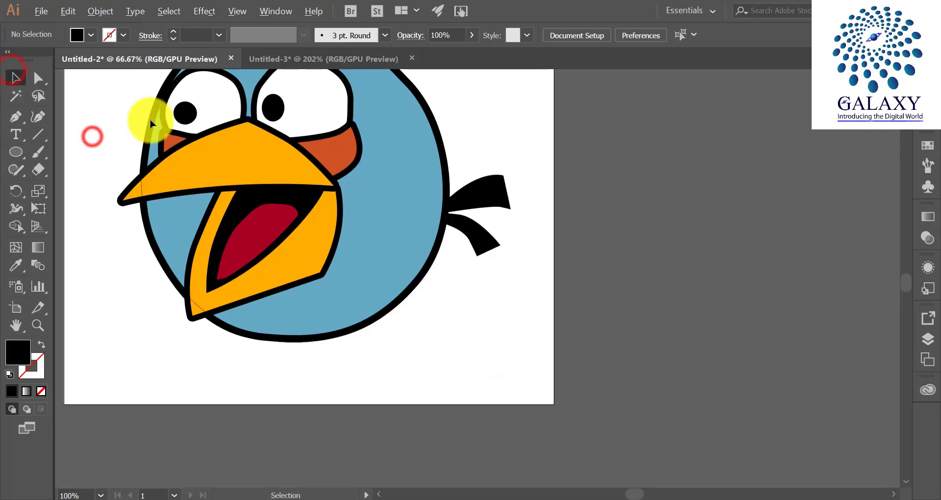
{"action": "scroll", "coordinate": [160, 123], "scroll_direction": "up", "scroll_amount": 3}
{"action": "left_click", "coordinate": [272, 143]}
{"action": "left_click", "coordinate": [319, 135], "text": "shift"}
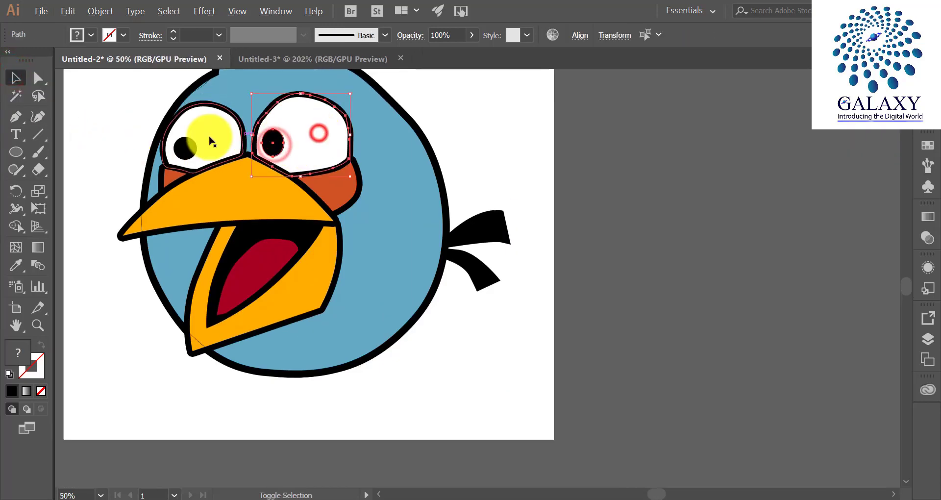
{"action": "left_click", "coordinate": [208, 131], "text": "shift"}
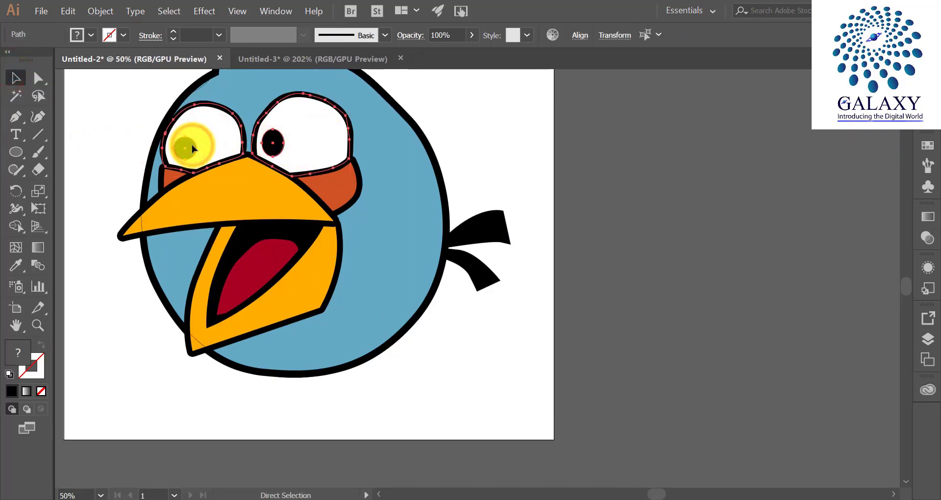
{"action": "key", "text": "ctrl+g"}
Lock the grouped eyes and pupils so they cannot be selected.
{"action": "right_click", "coordinate": [192, 146]}
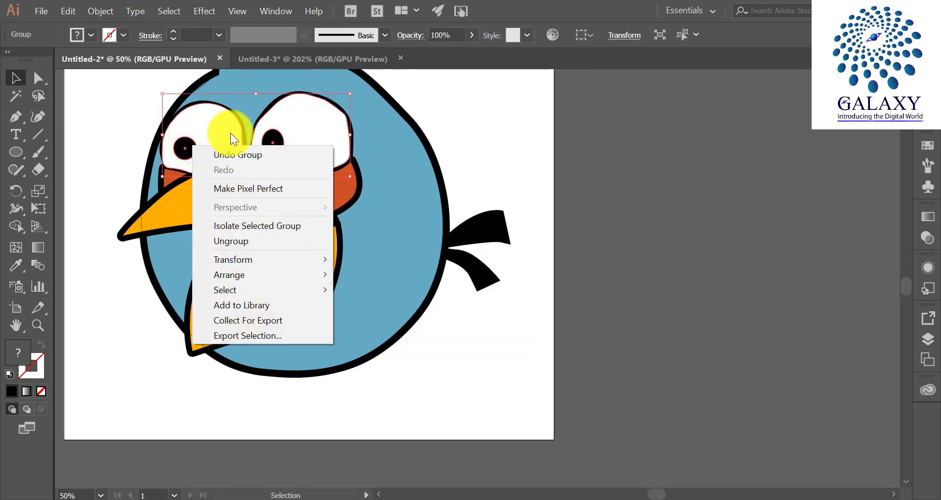
{"action": "left_click", "coordinate": [584, 168]}
{"action": "left_click", "coordinate": [584, 168]}
{"action": "left_click", "coordinate": [319, 132]}
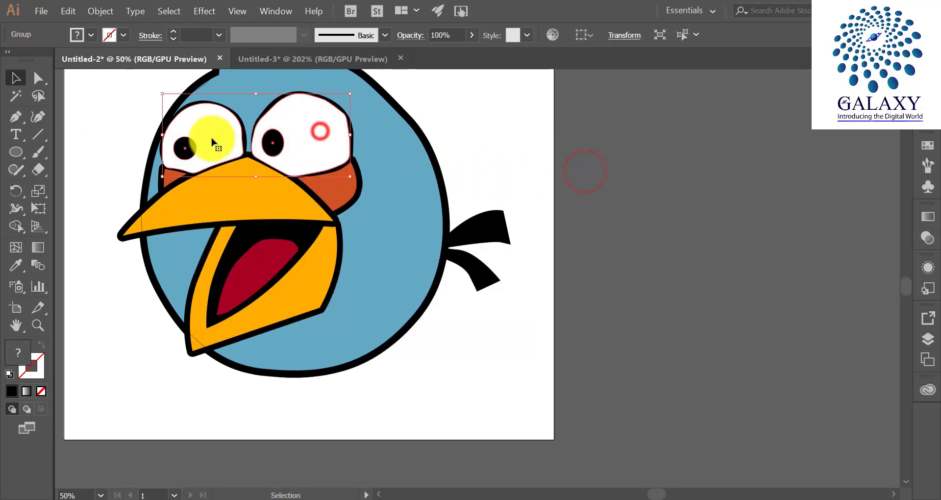
{"action": "key", "text": "ctrl+2"}
{"action": "left_click", "coordinate": [639, 169]}
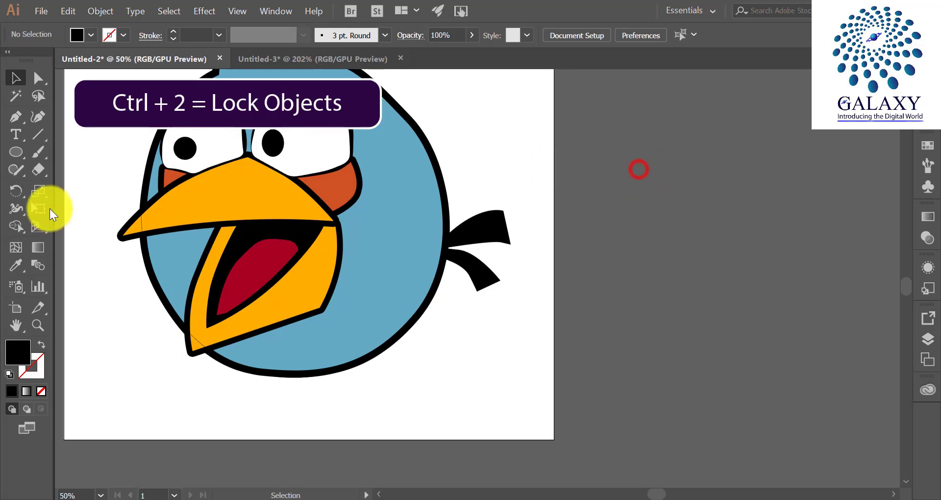
{"action": "left_click", "coordinate": [37, 118]}
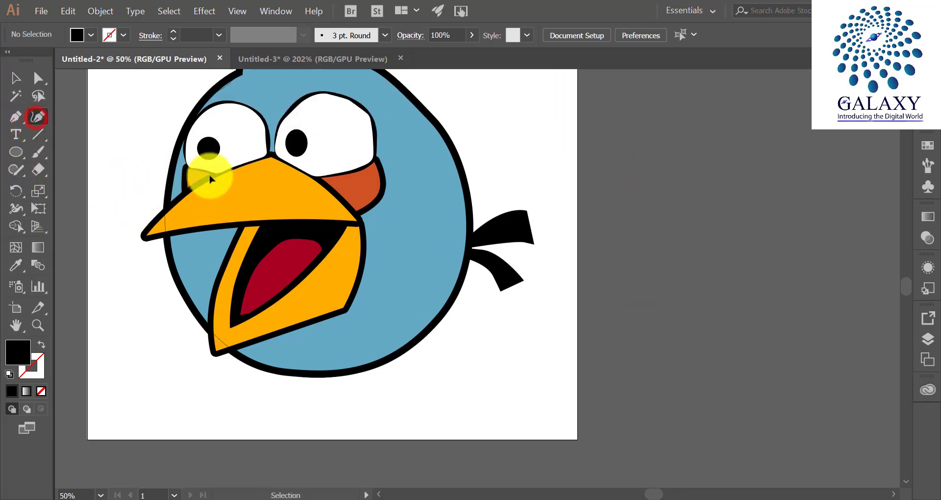
{"action": "scroll", "coordinate": [210, 172], "scroll_direction": "up", "scroll_amount": 2}
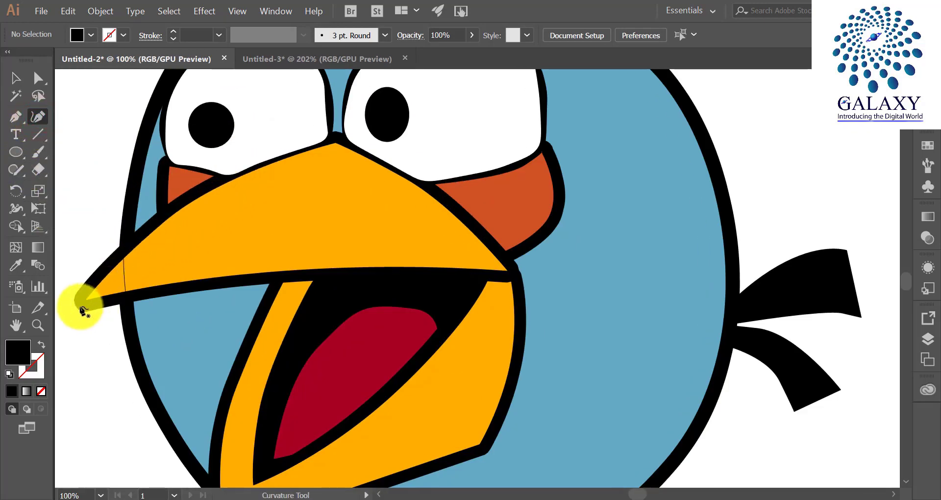
{"action": "left_click", "coordinate": [77, 302]}
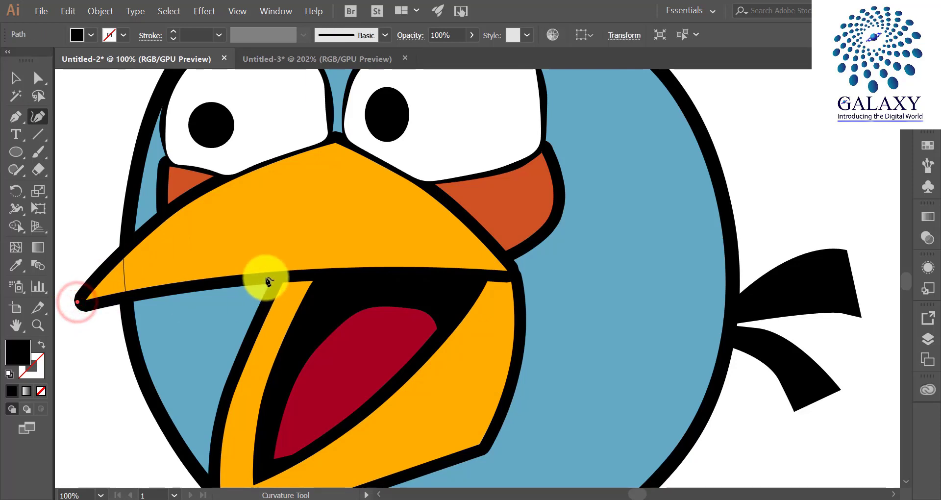
{"action": "left_click", "coordinate": [276, 277]}
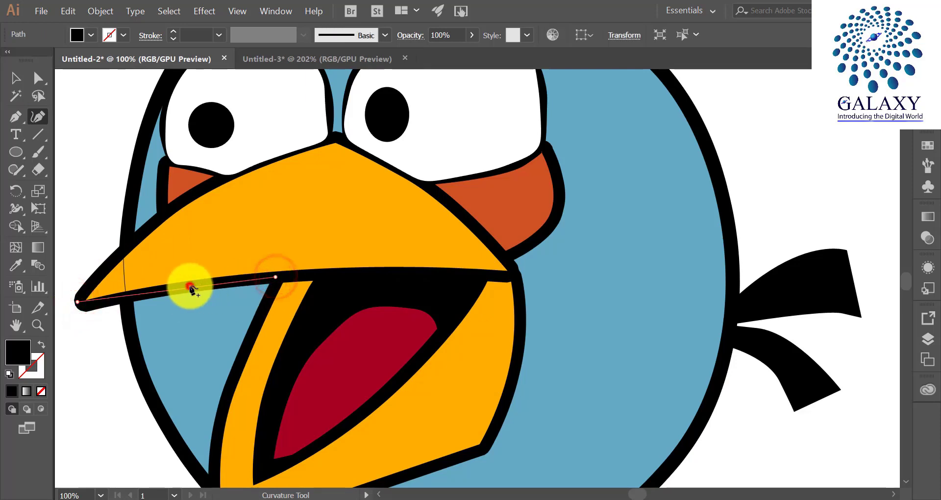
{"action": "left_click", "coordinate": [190, 286]}
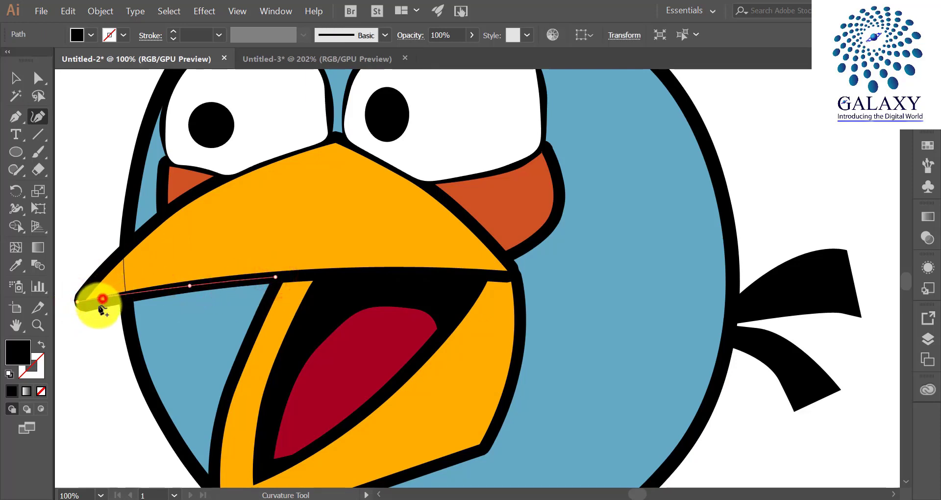
{"action": "key", "text": "ctrl+="}
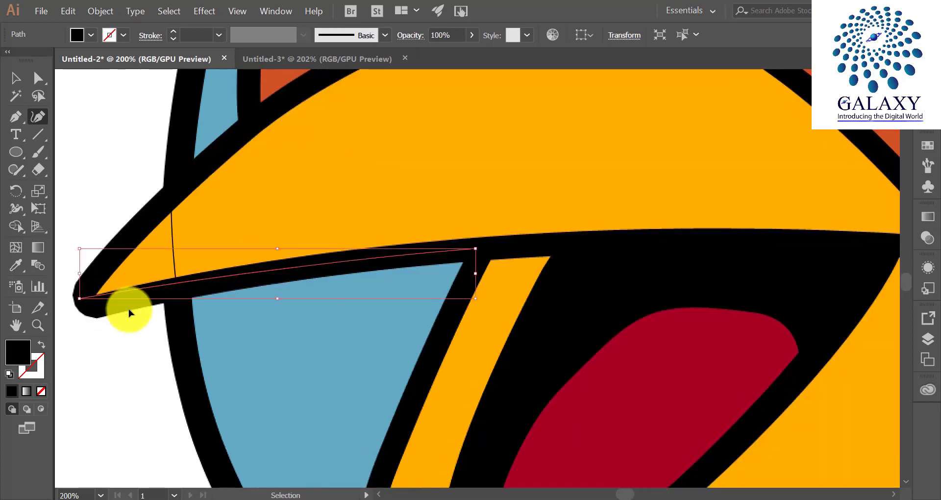
{"action": "key", "text": "Escape"}
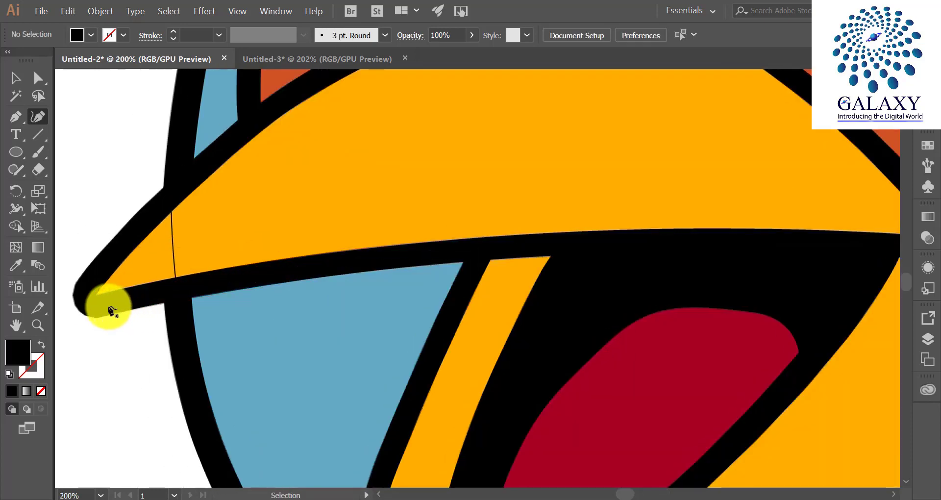
Trace with the Curvature tool from the beak's tip along the upper beak's lower edge and down the lower beak's outer edge.
{"action": "left_click", "coordinate": [93, 305]}
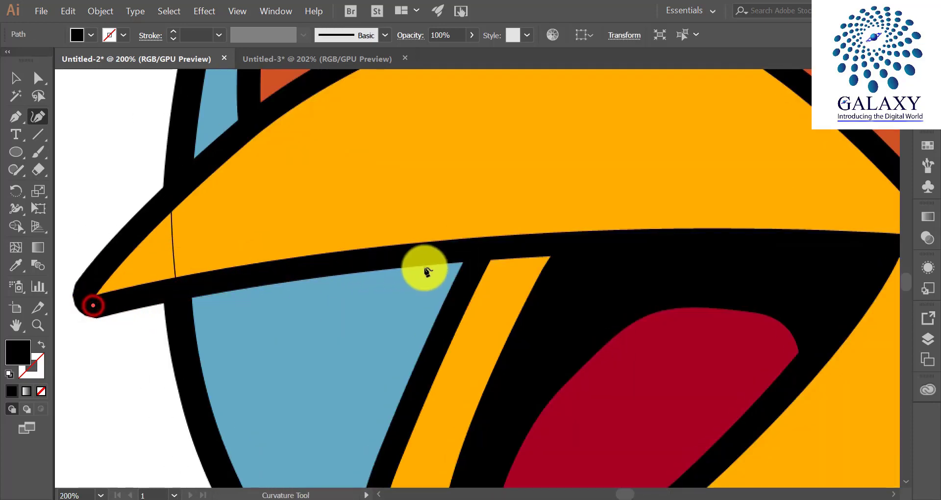
{"action": "left_click", "coordinate": [473, 251]}
{"action": "left_click", "coordinate": [298, 269]}
{"action": "scroll", "coordinate": [411, 267], "scroll_direction": "down", "scroll_amount": 1}
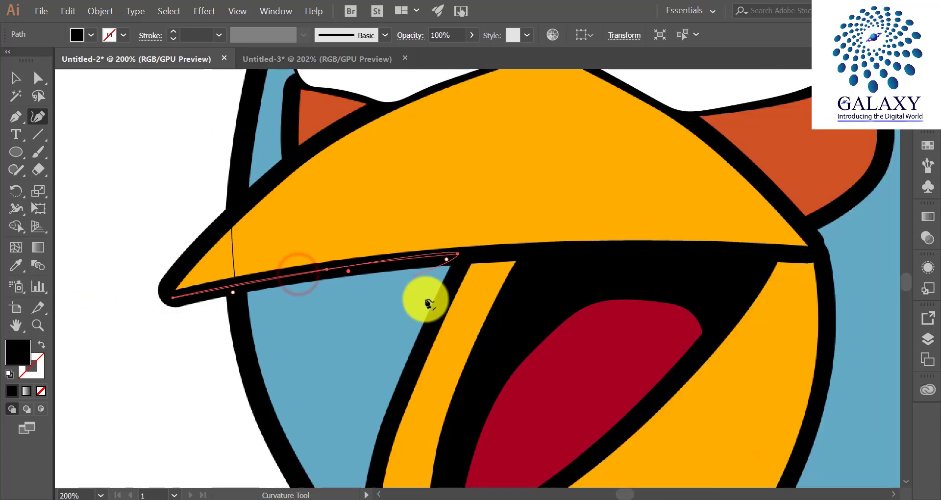
{"action": "scroll", "coordinate": [428, 304], "scroll_direction": "down", "scroll_amount": 1}
{"action": "left_click", "coordinate": [386, 325]}
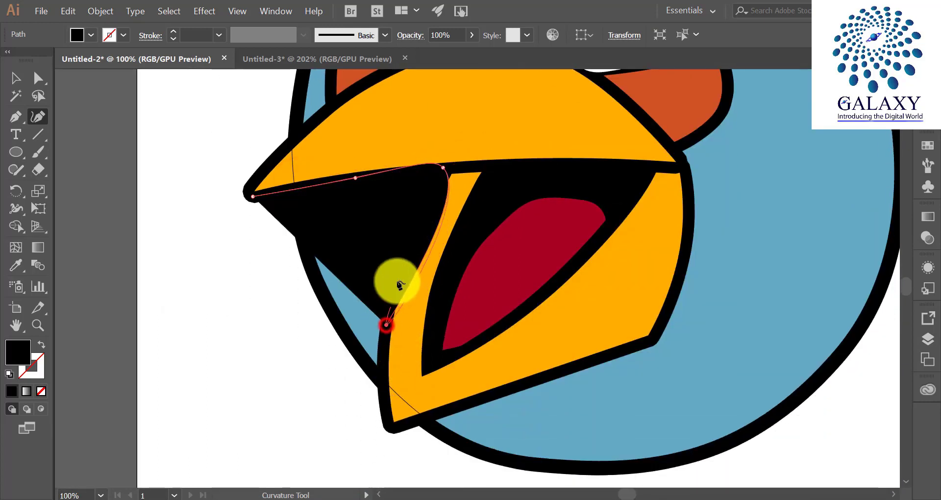
Remove the beak path's fill and bend its curve onto the lower beak's outer edge and the upper beak's lower edge.
{"action": "left_click", "coordinate": [90, 34]}
{"action": "left_click", "coordinate": [10, 60]}
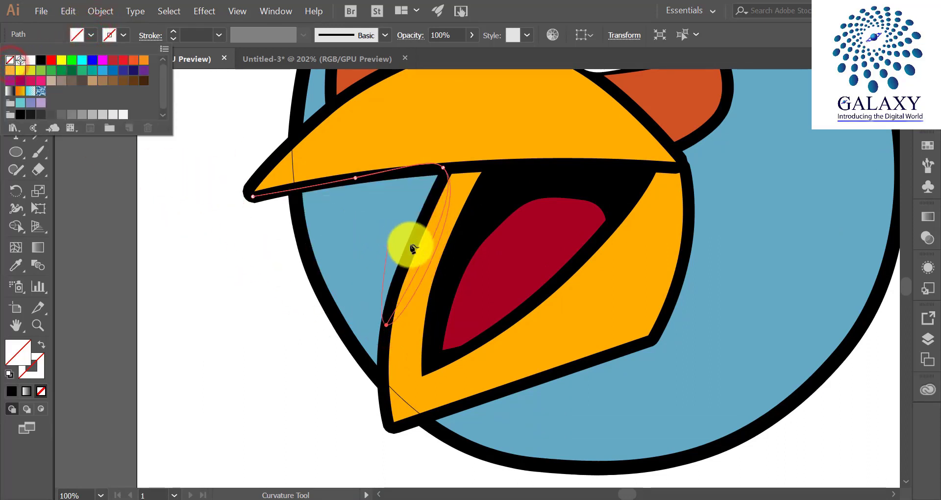
{"action": "left_click", "coordinate": [426, 255]}
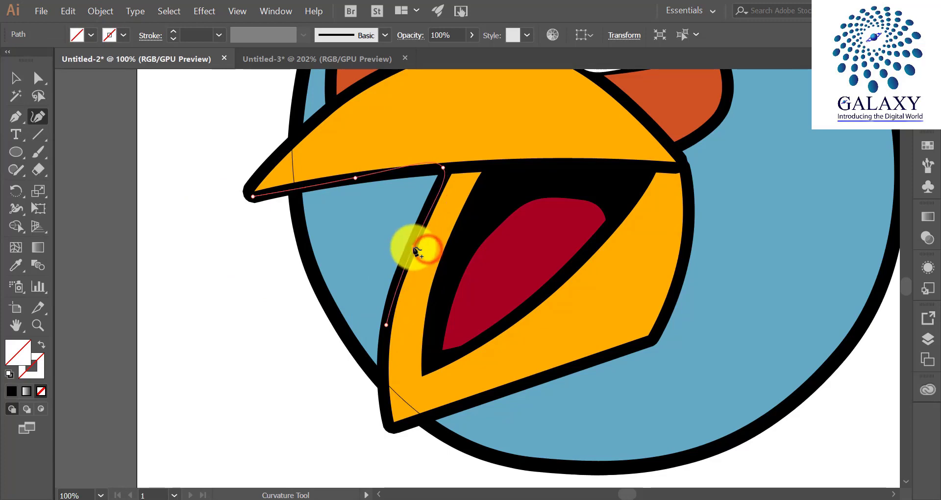
{"action": "scroll", "coordinate": [419, 190], "scroll_direction": "up", "scroll_amount": 1}
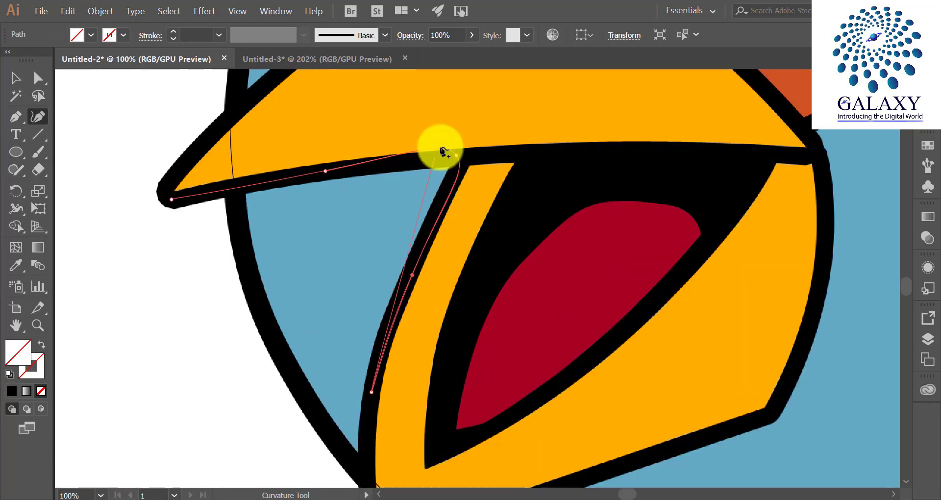
{"action": "mouse_move", "coordinate": [431, 147]}
{"action": "left_mouse_down"}
{"action": "mouse_move", "coordinate": [430, 161]}
{"action": "mouse_move", "coordinate": [420, 160]}
{"action": "left_mouse_up"}
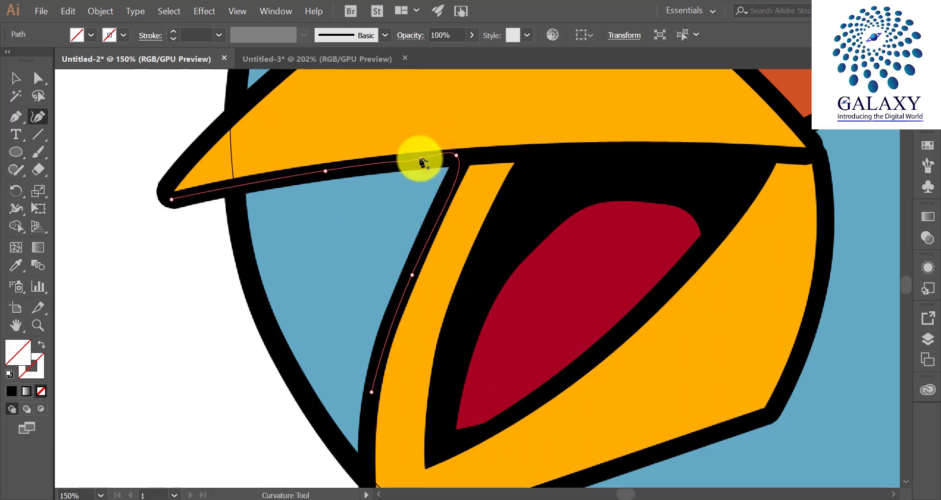
Continue the beak path around the lower beak's tip and along its bottom edge to the rear corner, fitting the curve to the outline.
{"action": "scroll", "coordinate": [398, 263], "scroll_direction": "down", "scroll_amount": 5}
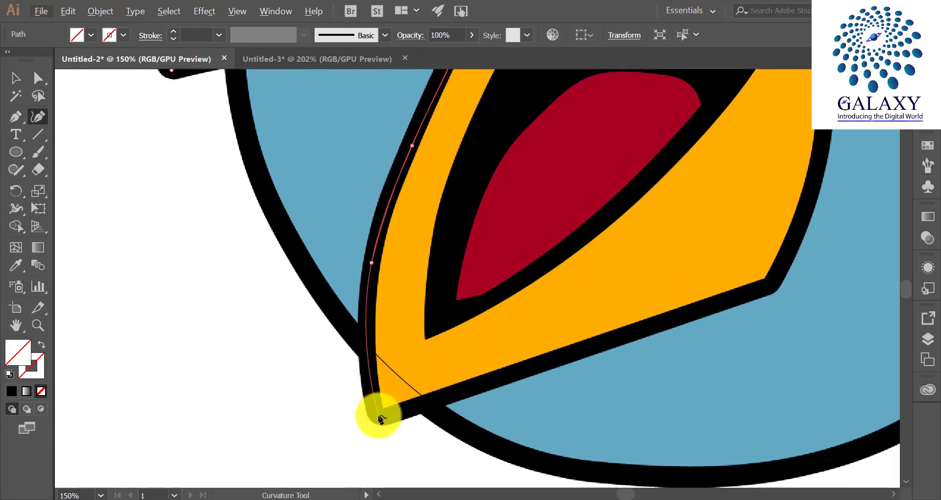
{"action": "left_click", "coordinate": [379, 416]}
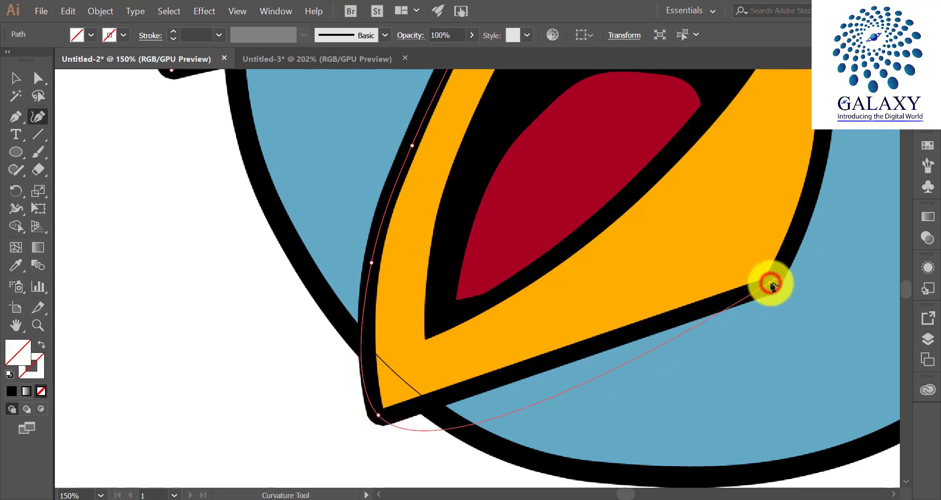
{"action": "left_click", "coordinate": [771, 284]}
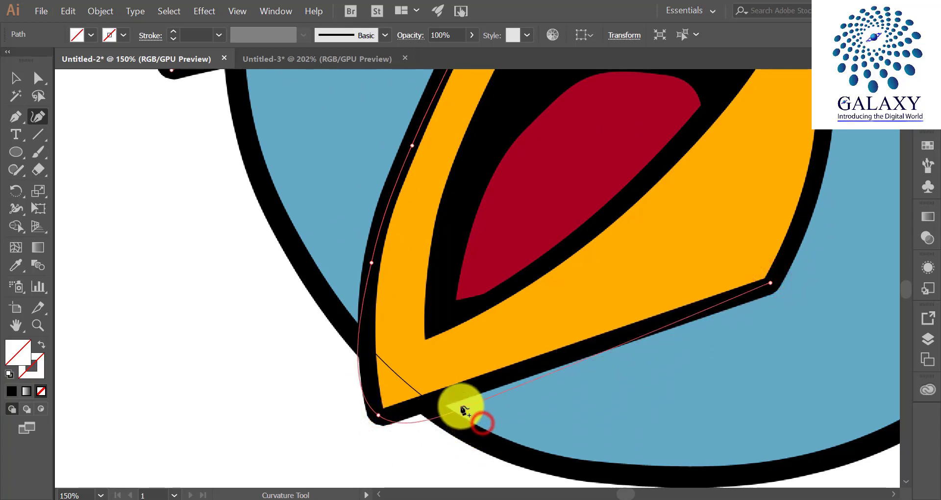
{"action": "left_click", "coordinate": [430, 402]}
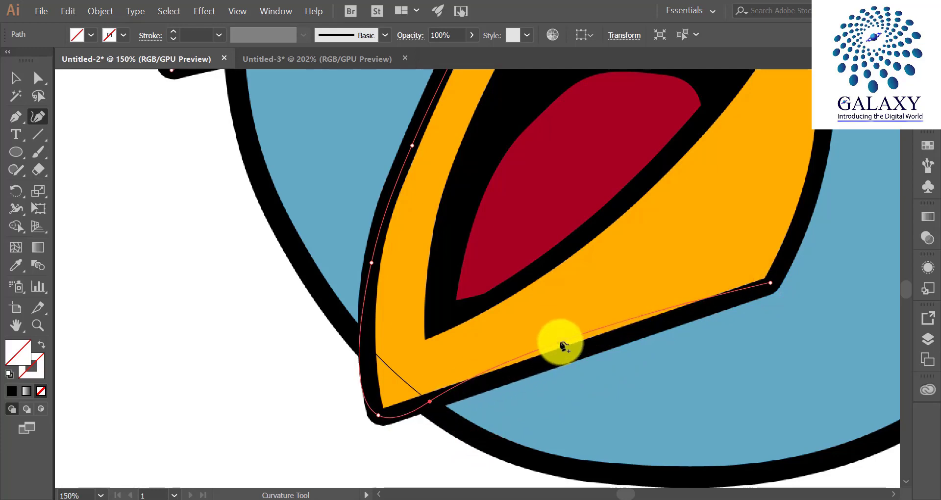
{"action": "left_click_drag", "start_coordinate": [566, 337], "coordinate": [574, 355]}
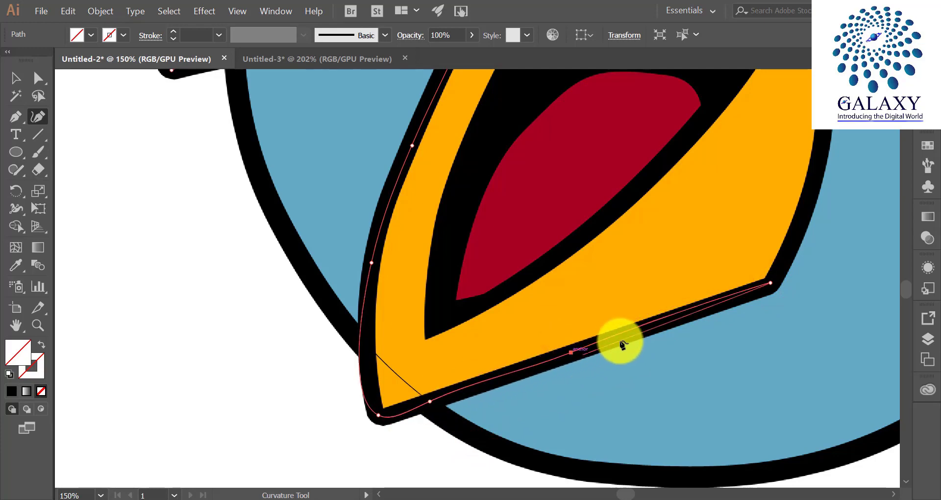
Extend the beak path up the lower beak's rear edge to the mouth corner and bend it to follow the outline.
{"action": "scroll", "coordinate": [745, 266], "scroll_direction": "right", "scroll_amount": 1}
{"action": "scroll", "coordinate": [775, 205], "scroll_direction": "up", "scroll_amount": 5}
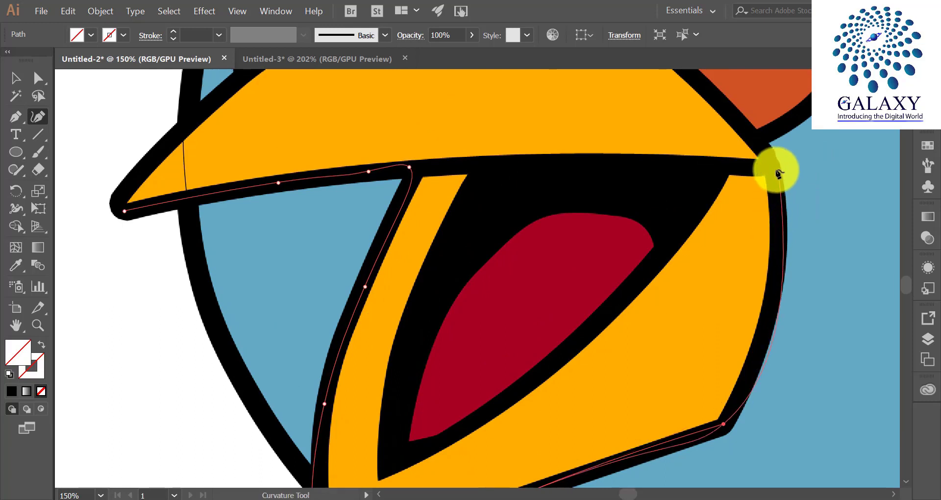
{"action": "left_click", "coordinate": [772, 164]}
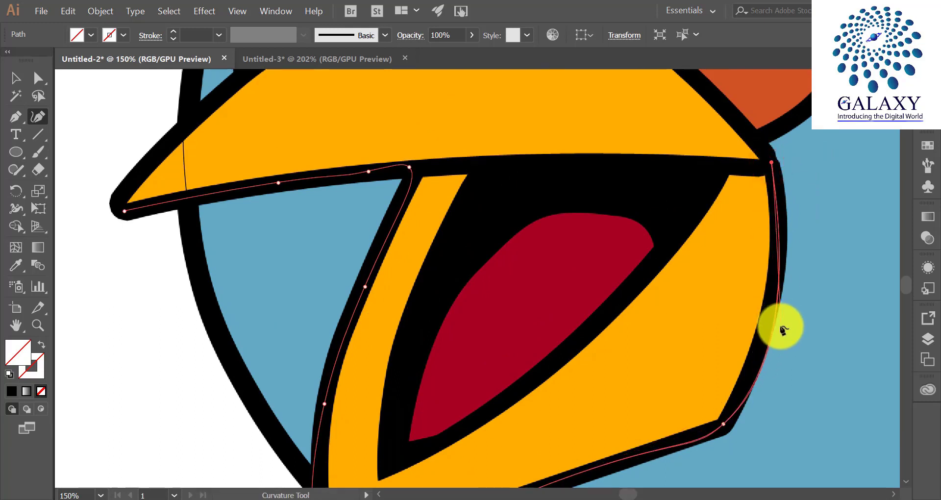
{"action": "left_click", "coordinate": [773, 335]}
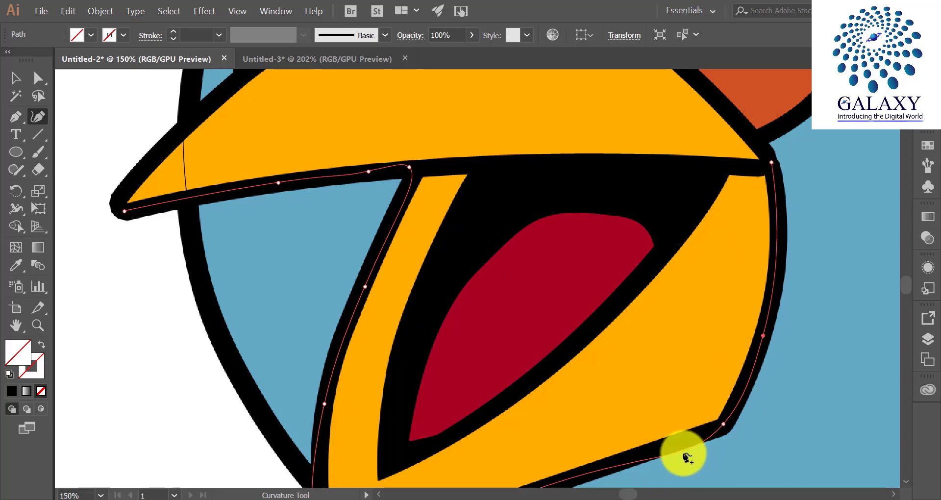
Trace from the mouth corner to the upper beak's peak between the eyes, fitting the curve to the beak's sloping edge.
{"action": "scroll", "coordinate": [745, 273], "scroll_direction": "up", "scroll_amount": 5}
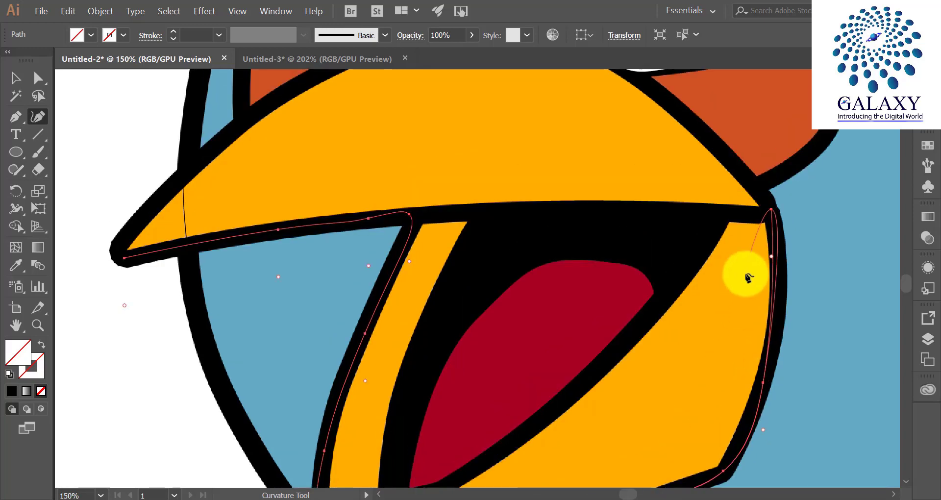
{"action": "scroll", "coordinate": [627, 182], "scroll_direction": "up", "scroll_amount": 1}
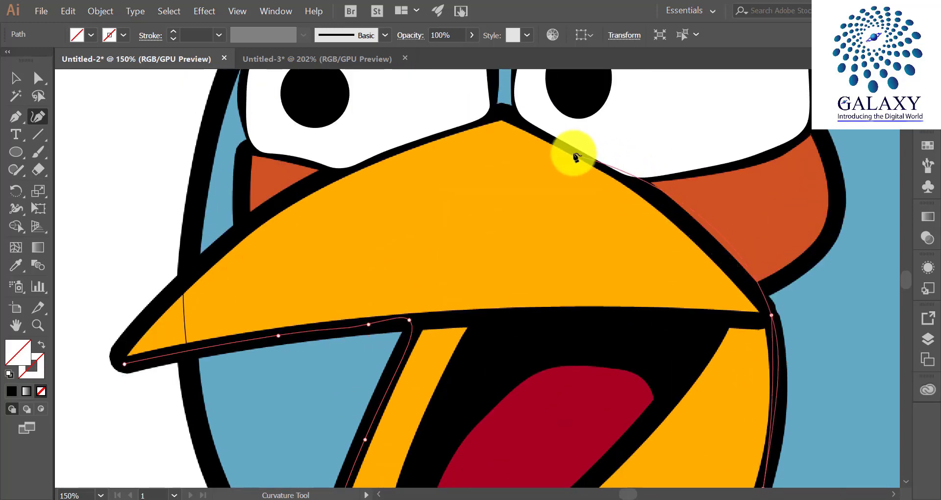
{"action": "left_click", "coordinate": [502, 112]}
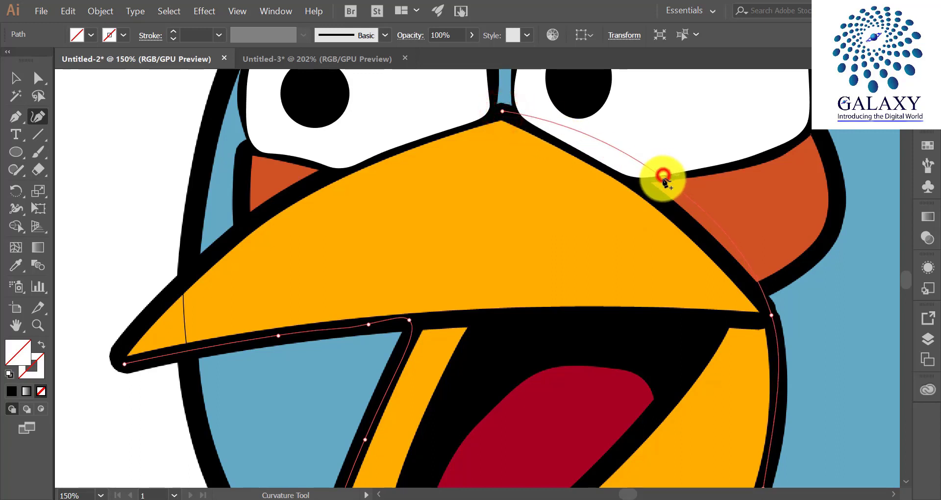
{"action": "left_click_drag", "start_coordinate": [663, 175], "coordinate": [657, 198]}
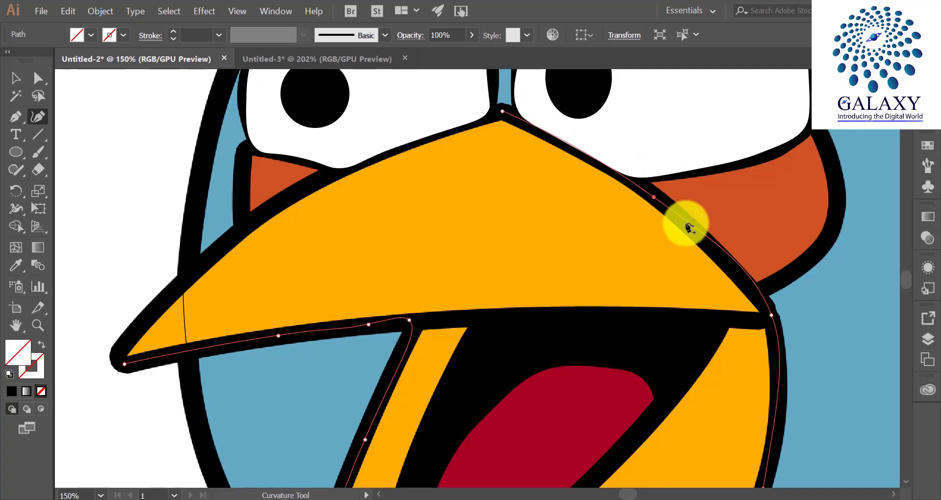
{"action": "left_click", "coordinate": [732, 261]}
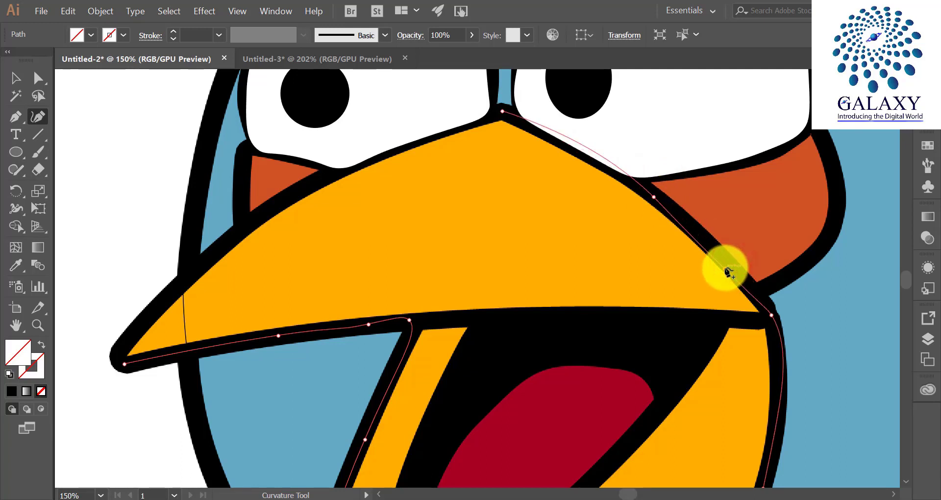
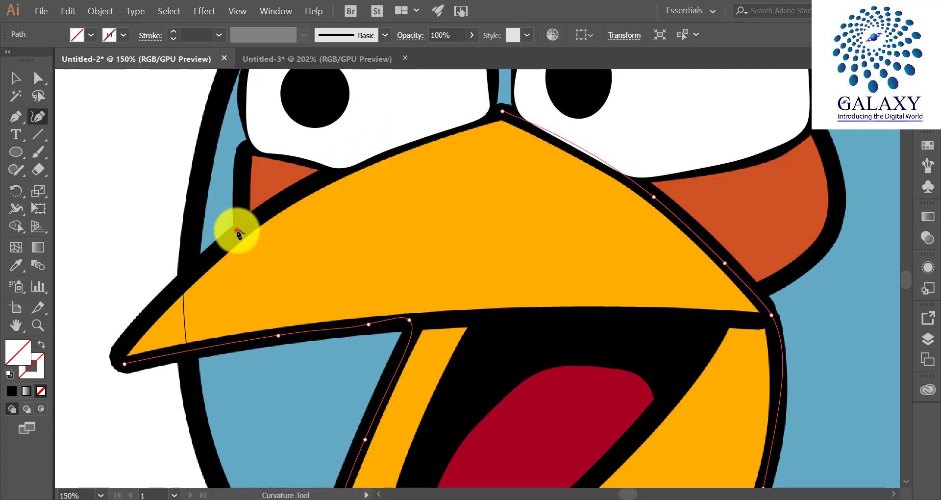
Trace the upper beak's remaining edge from the peak down to the pointed tip and close the path at its starting point.
{"action": "left_click", "coordinate": [237, 231]}
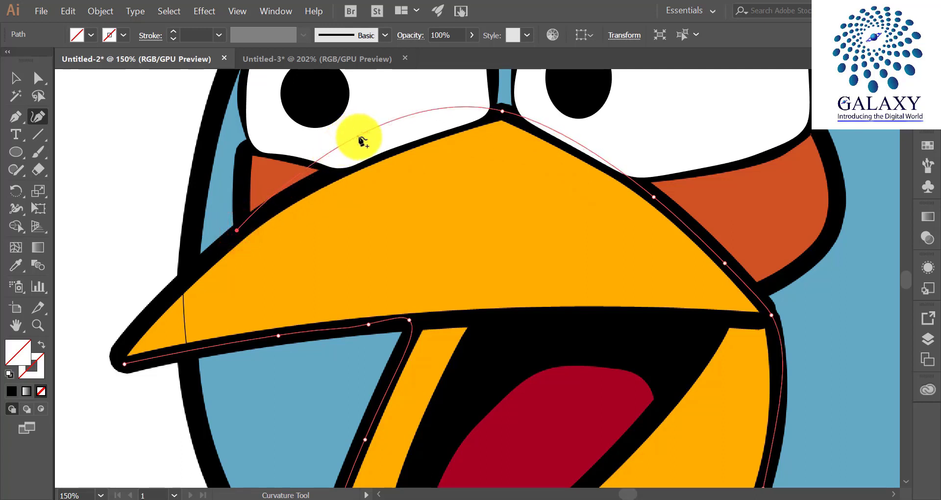
{"action": "left_click_drag", "start_coordinate": [359, 137], "coordinate": [371, 157]}
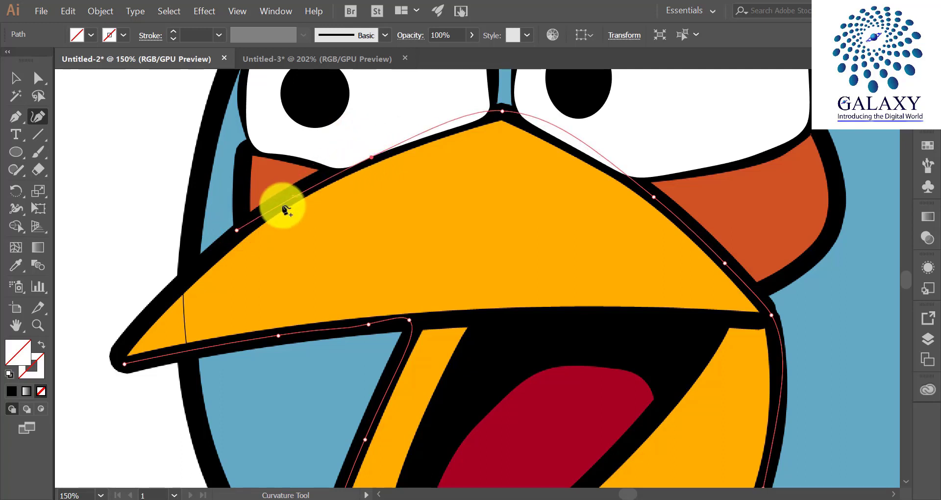
{"action": "left_click", "coordinate": [123, 362]}
{"action": "left_click", "coordinate": [117, 355]}
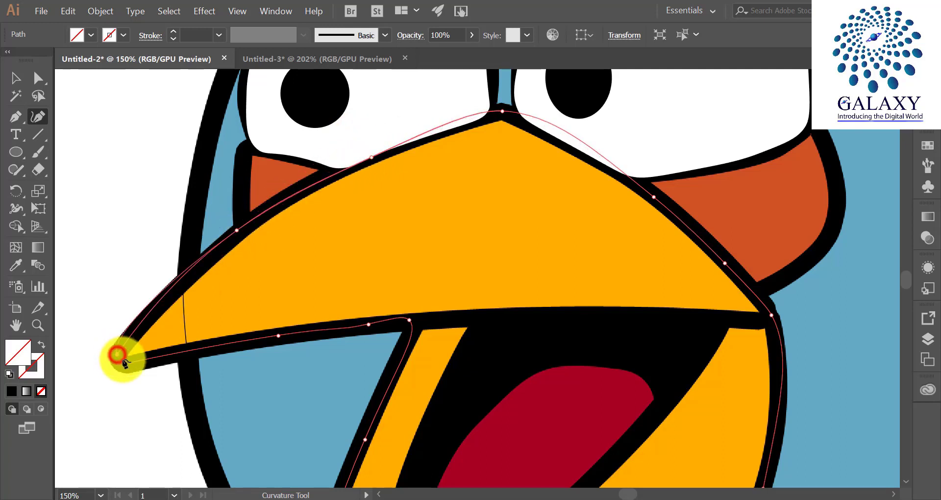
{"action": "left_click", "coordinate": [124, 365]}
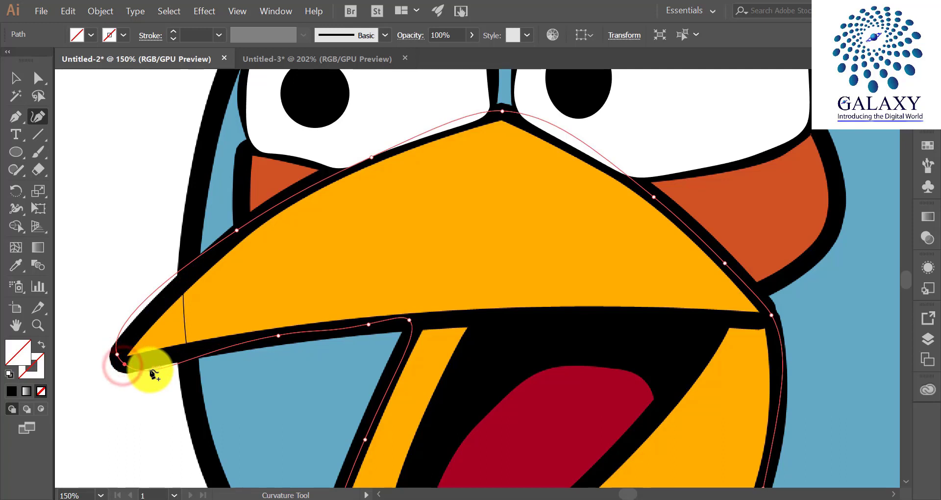
Reshape the closed path near the upper beak's tip so both edges follow the black outline.
{"action": "left_click", "coordinate": [150, 369]}
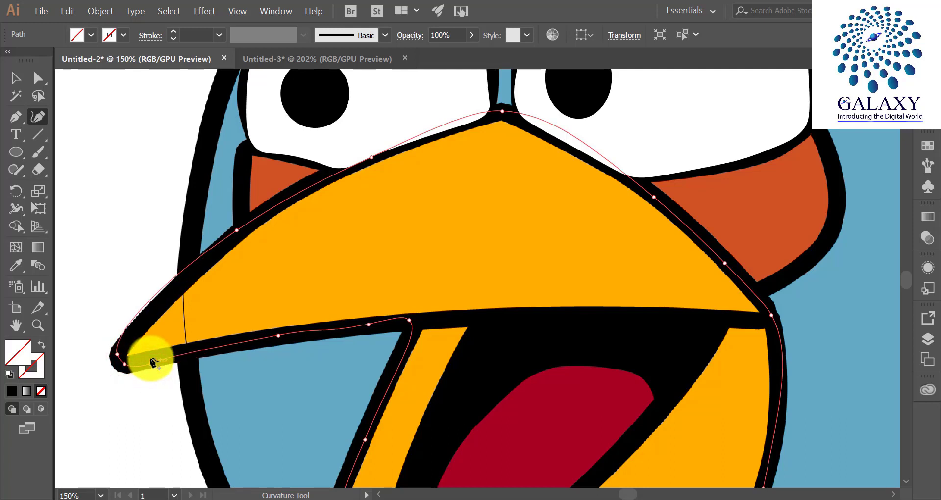
{"action": "left_click", "coordinate": [151, 361]}
{"action": "left_click_drag", "start_coordinate": [148, 300], "coordinate": [158, 308]}
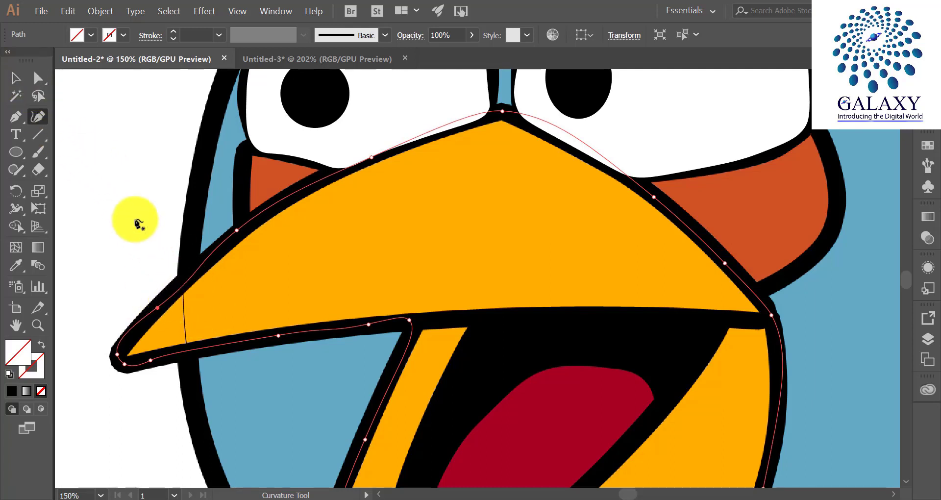
Select the closed beak path and fill it with the image's orange using the Eyedropper.
{"action": "left_click", "coordinate": [16, 78]}
{"action": "left_click", "coordinate": [135, 165]}
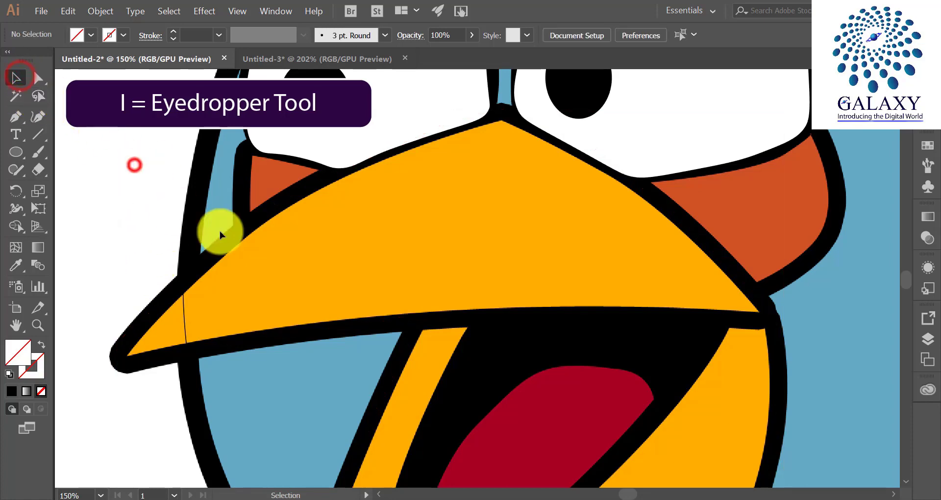
{"action": "left_click", "coordinate": [215, 252]}
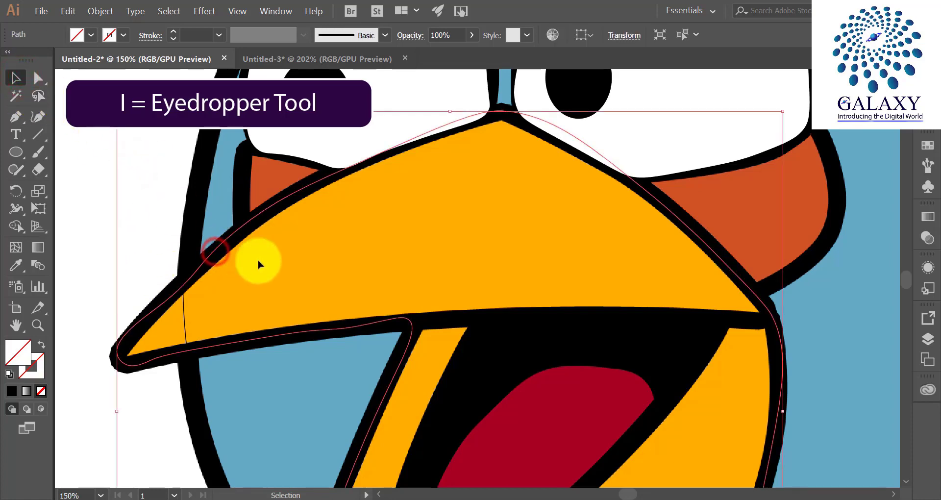
{"action": "key", "text": "i"}
{"action": "left_click", "coordinate": [367, 253]}
{"action": "left_click", "coordinate": [16, 78]}
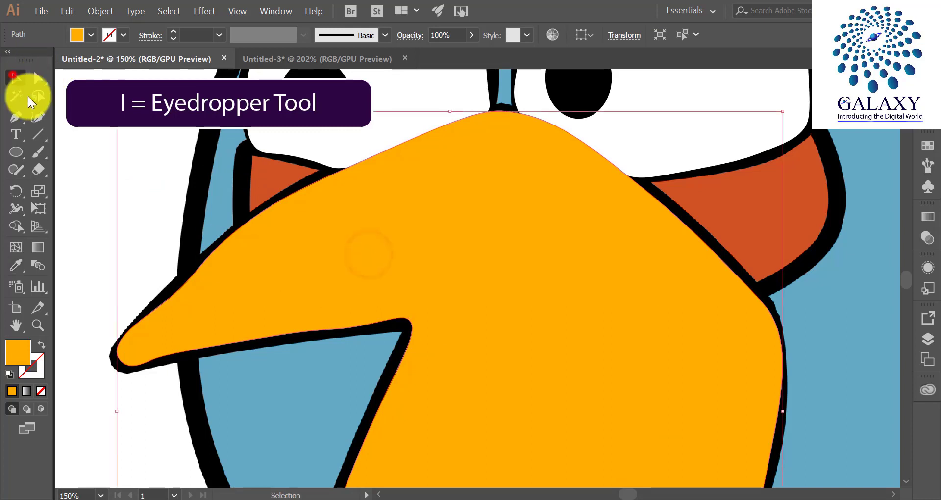
Send the orange beak shape to the back and lock it.
{"action": "left_click", "coordinate": [109, 206]}
{"action": "left_click", "coordinate": [416, 258]}
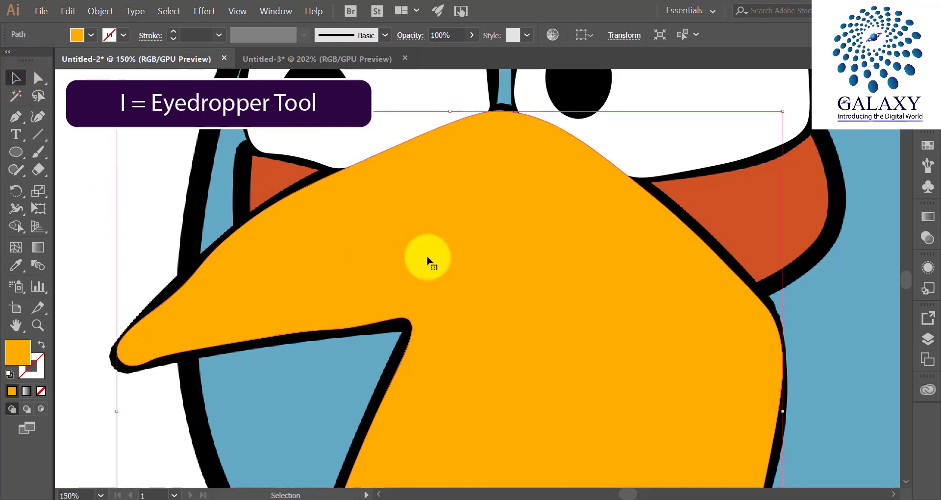
{"action": "right_click", "coordinate": [440, 277]}
{"action": "left_click", "coordinate": [485, 431]}
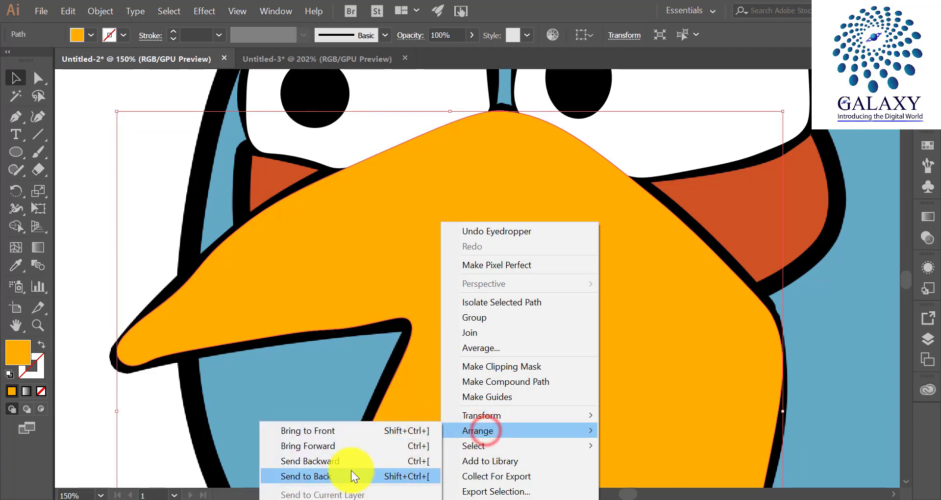
{"action": "left_click", "coordinate": [351, 474]}
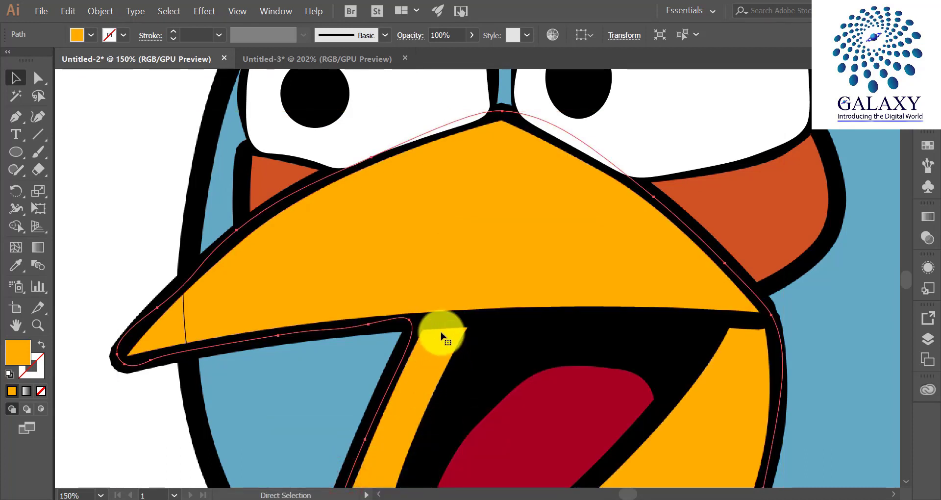
{"action": "key", "text": "ctrl+2"}
Trace the mouth opening's long lower edge with the Curvature tool, from its bottom corner up to the right corner under the beak.
{"action": "scroll", "coordinate": [449, 326], "scroll_direction": "down", "scroll_amount": 3}
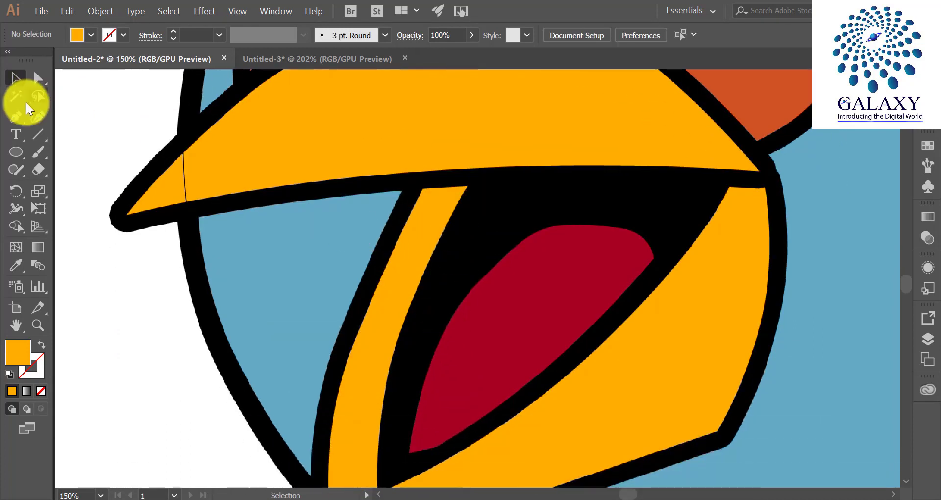
{"action": "left_click", "coordinate": [36, 117]}
{"action": "scroll", "coordinate": [451, 388], "scroll_direction": "down", "scroll_amount": 2}
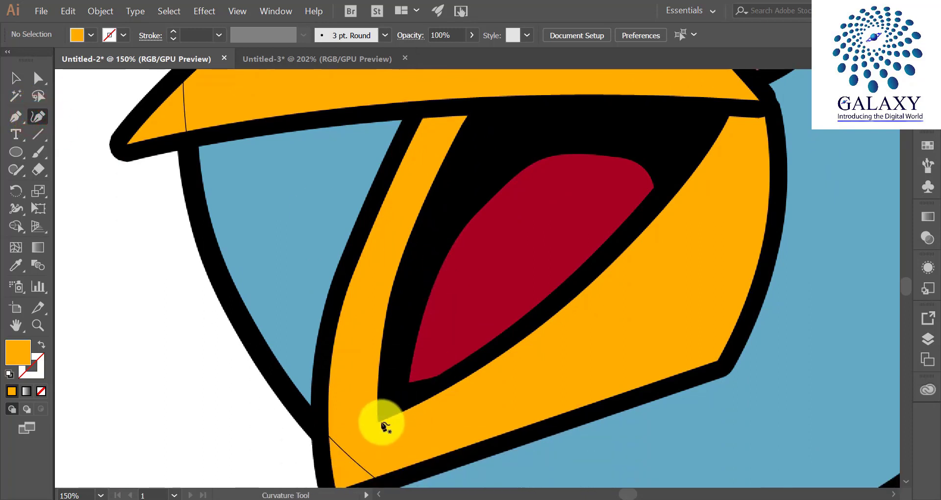
{"action": "left_click", "coordinate": [377, 420]}
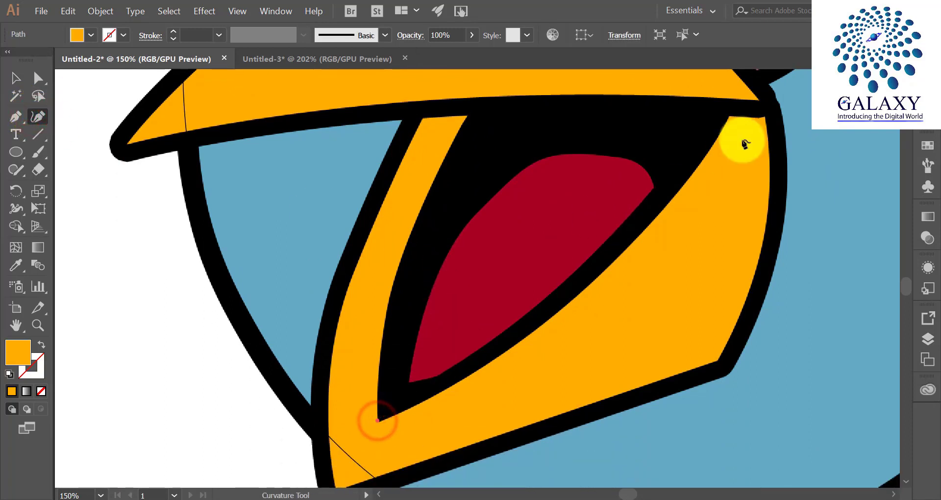
{"action": "scroll", "coordinate": [735, 152], "scroll_direction": "up", "scroll_amount": 1}
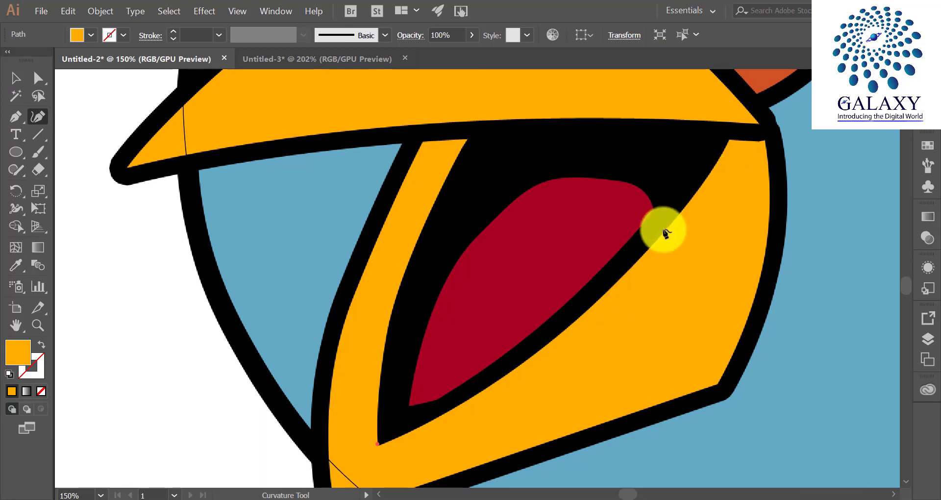
{"action": "left_click", "coordinate": [663, 230]}
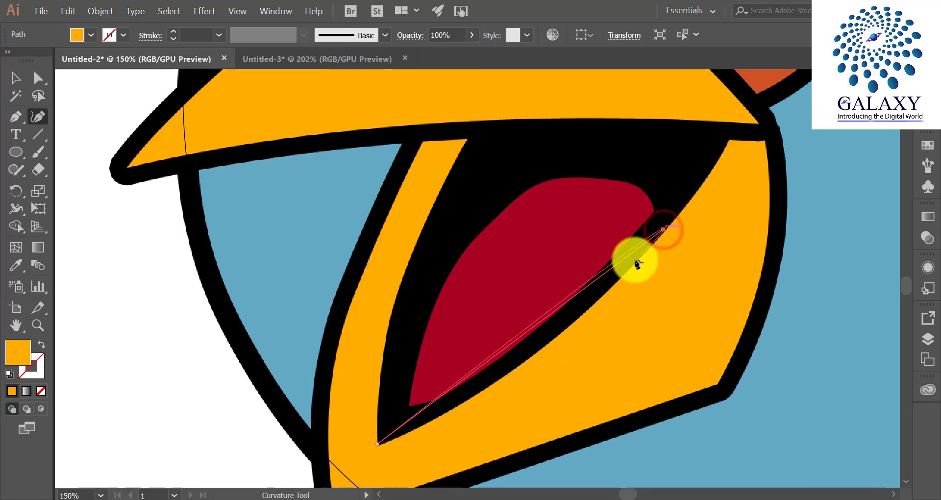
{"action": "left_click", "coordinate": [541, 324]}
{"action": "left_click_drag", "start_coordinate": [542, 323], "coordinate": [556, 340]}
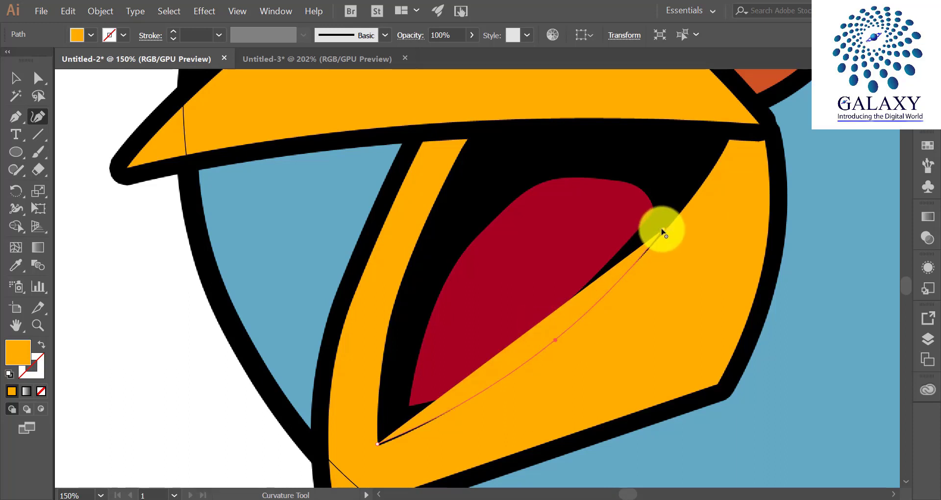
{"action": "left_click", "coordinate": [728, 142]}
{"action": "left_click", "coordinate": [701, 183]}
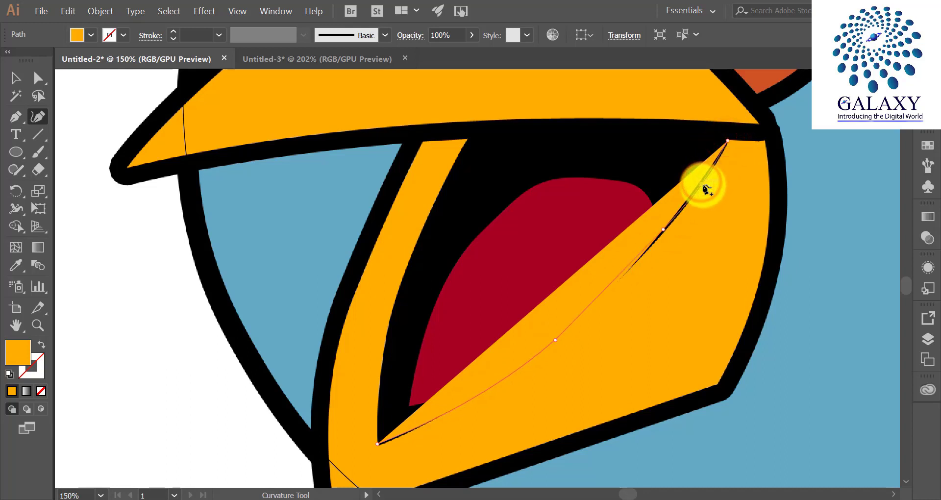
Set the mouth path's fill to none and add an anchor point to fit its lower edge to the black outline.
{"action": "left_click", "coordinate": [91, 35]}
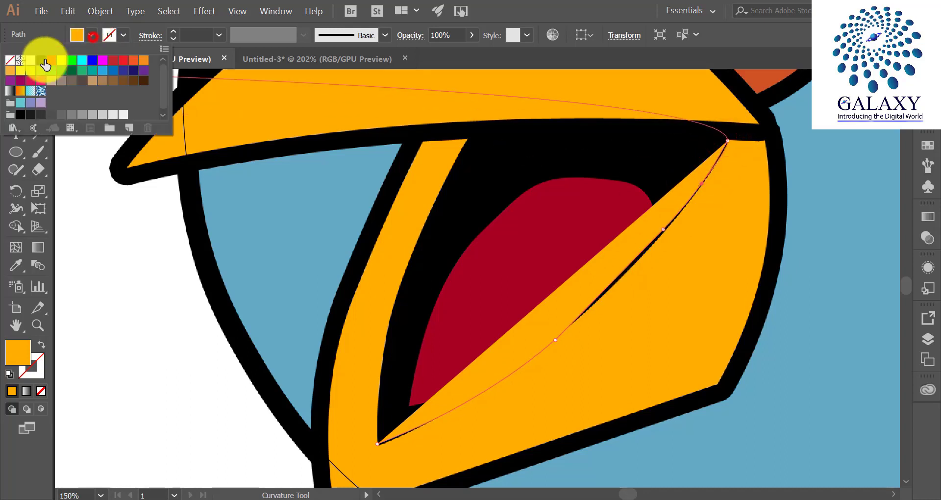
{"action": "left_click", "coordinate": [9, 60]}
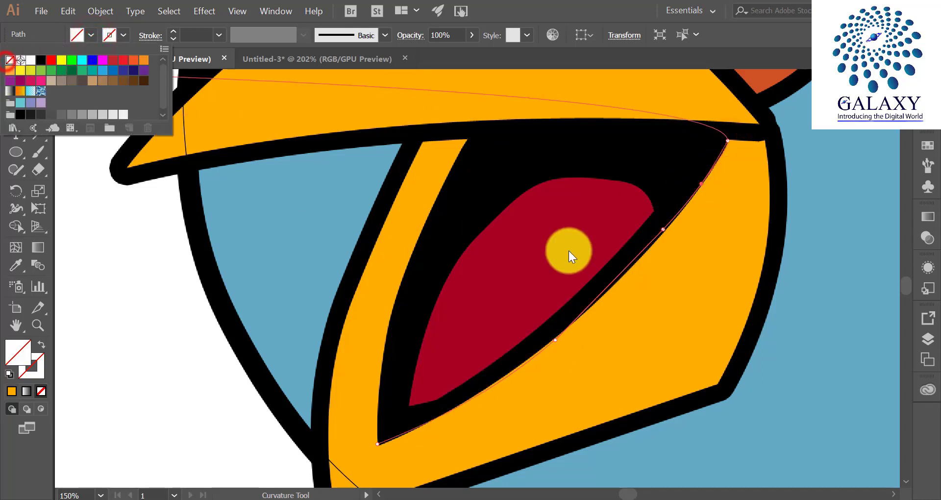
{"action": "left_click", "coordinate": [607, 285]}
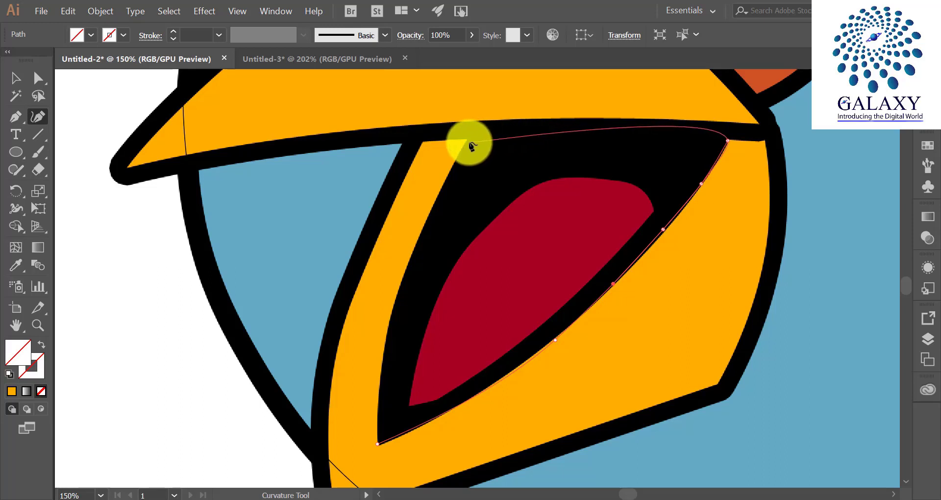
Trace the mouth opening's upper edge across to its left corner, adding points to flatten the curve below the beak.
{"action": "left_click", "coordinate": [630, 128]}
{"action": "left_click_drag", "start_coordinate": [631, 129], "coordinate": [592, 137]}
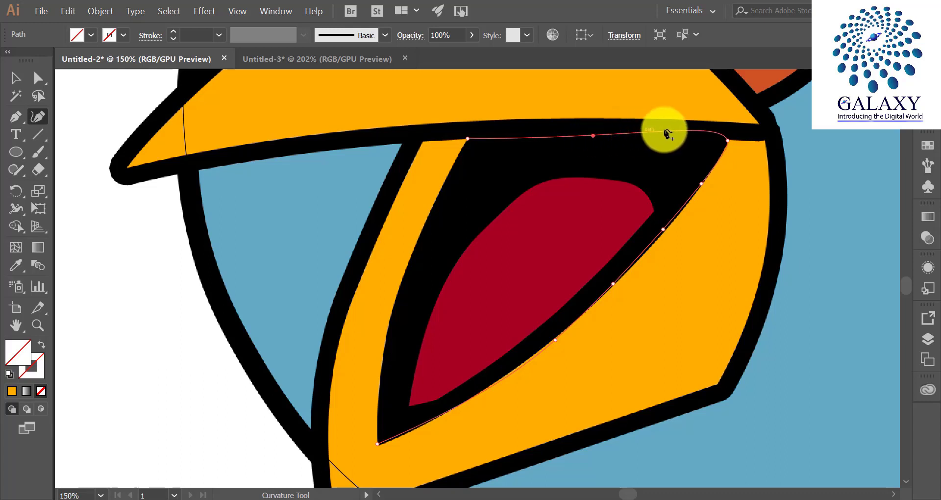
{"action": "left_click", "coordinate": [690, 133]}
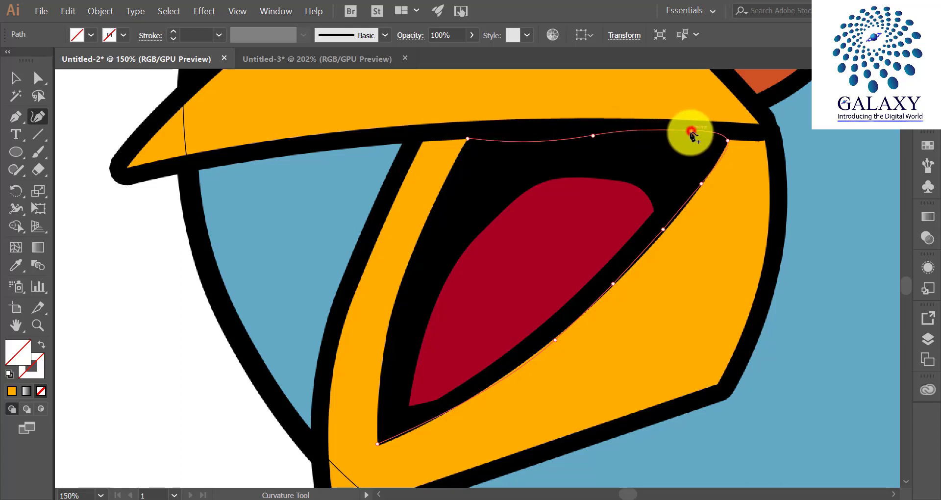
{"action": "left_click", "coordinate": [466, 139]}
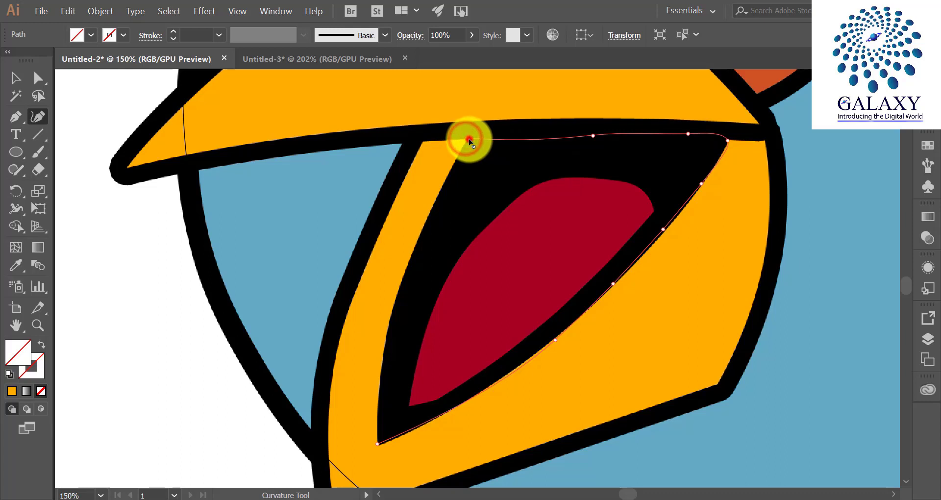
Trace the mouth opening's left edge down to the bottom corner and close the path at its starting point.
{"action": "left_click", "coordinate": [399, 286]}
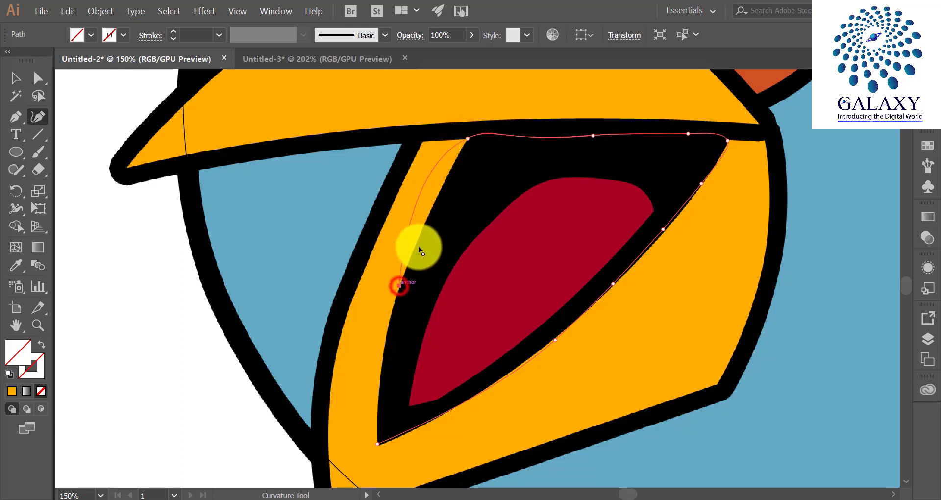
{"action": "left_click", "coordinate": [425, 181]}
{"action": "left_click", "coordinate": [427, 181]}
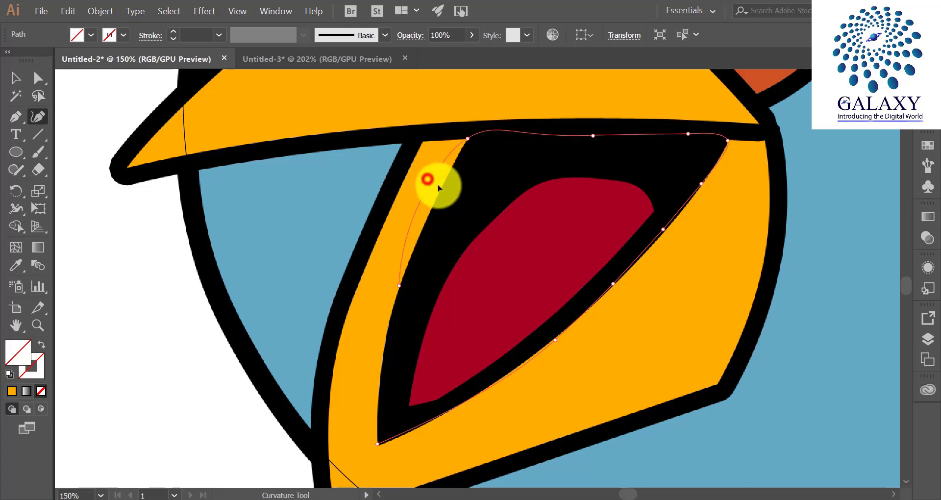
{"action": "scroll", "coordinate": [398, 319], "scroll_direction": "down", "scroll_amount": 2}
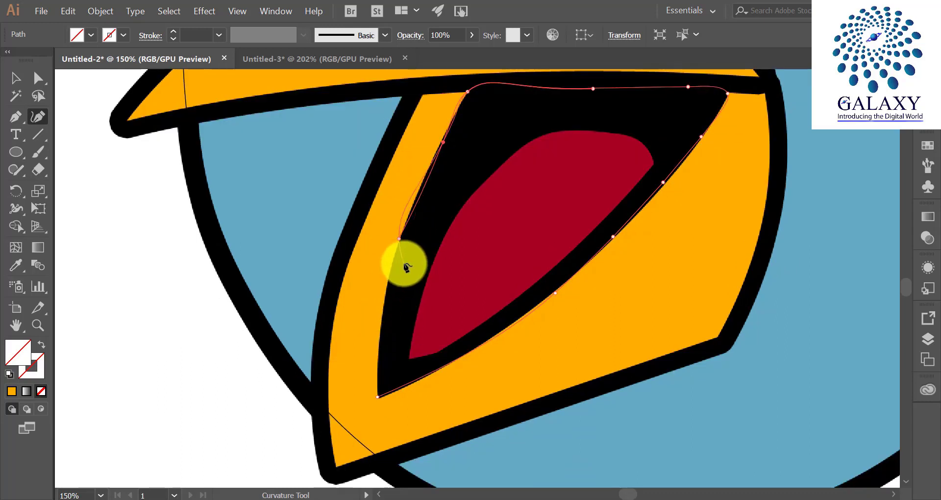
{"action": "left_click", "coordinate": [377, 398]}
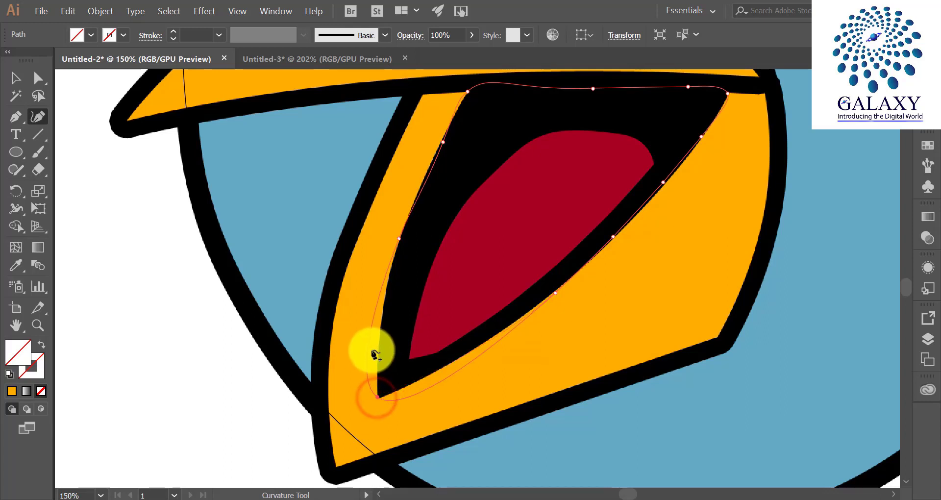
Add and adjust anchor points around the mouth path's bottom corner to follow the black shape, and deselect the path.
{"action": "left_click_drag", "start_coordinate": [367, 346], "coordinate": [377, 340]}
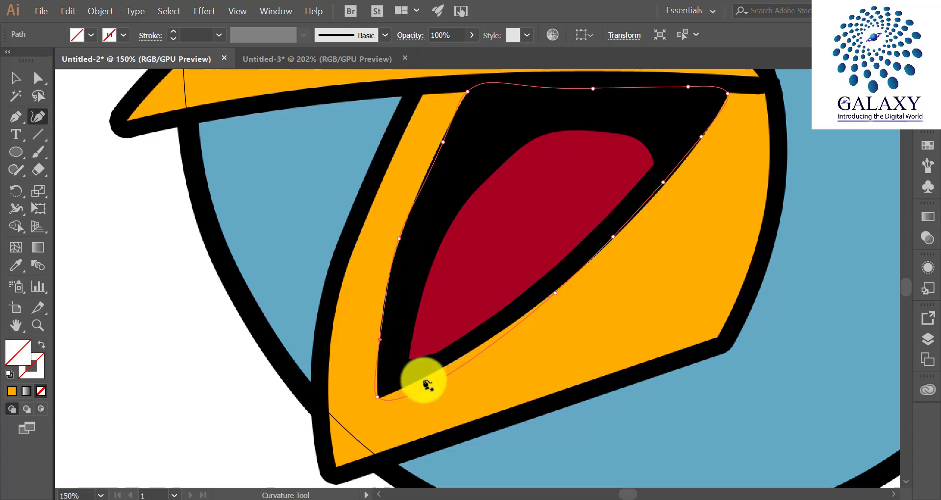
{"action": "left_click_drag", "start_coordinate": [424, 386], "coordinate": [422, 380]}
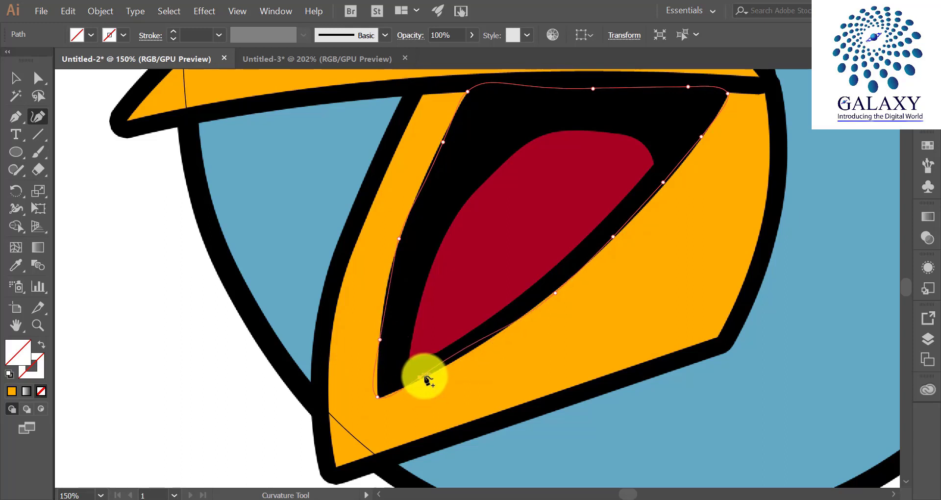
{"action": "left_click_drag", "start_coordinate": [426, 380], "coordinate": [434, 372]}
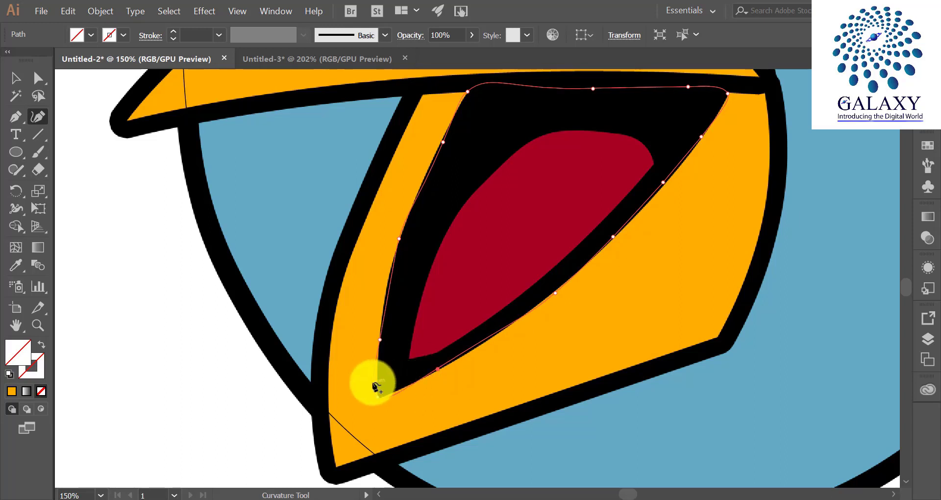
{"action": "scroll", "coordinate": [468, 245], "scroll_direction": "up", "scroll_amount": 2}
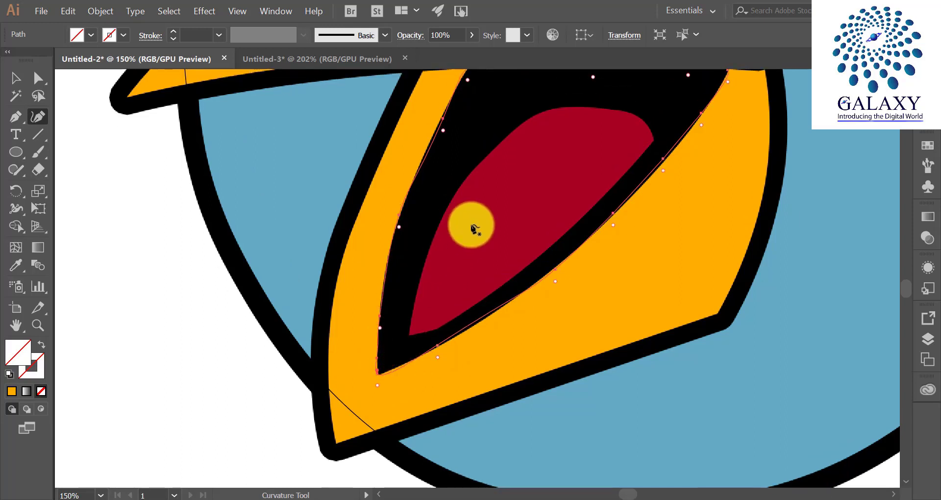
{"action": "left_click", "coordinate": [16, 76]}
{"action": "left_click", "coordinate": [130, 232]}
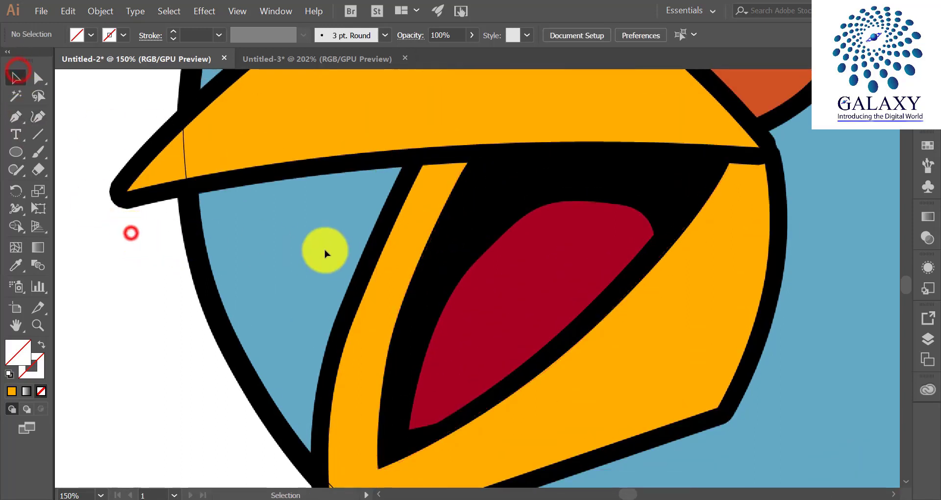
Trace the red tongue's lower edge with the Curvature tool from its bottom corner, adding a point to fit the curve.
{"action": "scroll", "coordinate": [196, 206], "scroll_direction": "right", "scroll_amount": 2}
{"action": "left_click", "coordinate": [34, 116]}
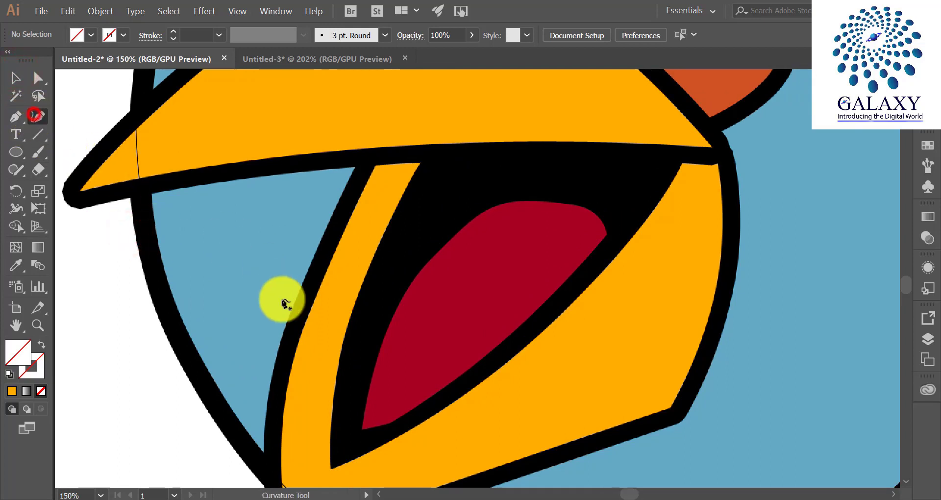
{"action": "left_click", "coordinate": [360, 430]}
{"action": "left_click", "coordinate": [392, 421]}
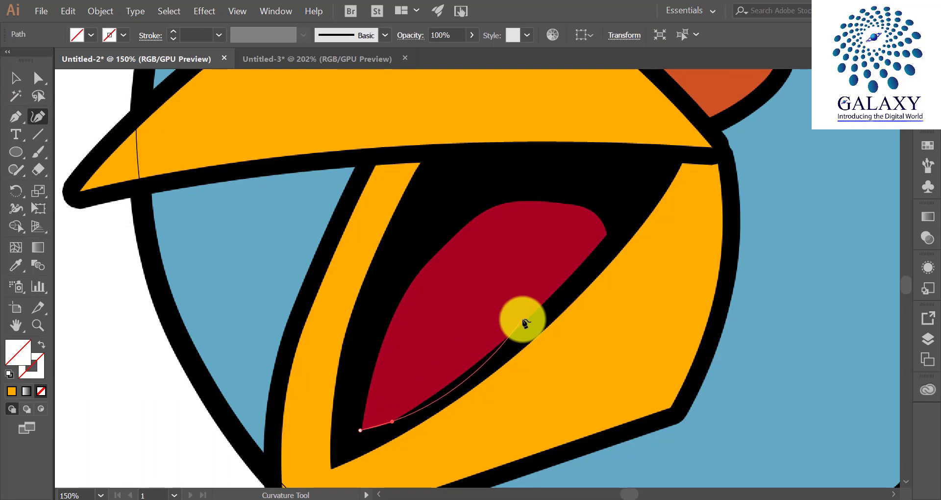
{"action": "left_click", "coordinate": [534, 311]}
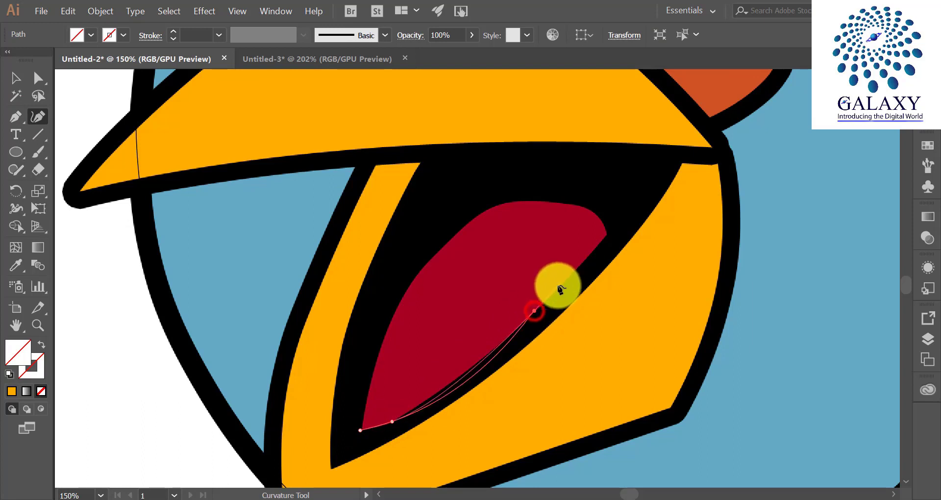
{"action": "left_click", "coordinate": [471, 376]}
{"action": "left_click_drag", "start_coordinate": [469, 378], "coordinate": [456, 385]}
{"action": "left_click", "coordinate": [535, 314]}
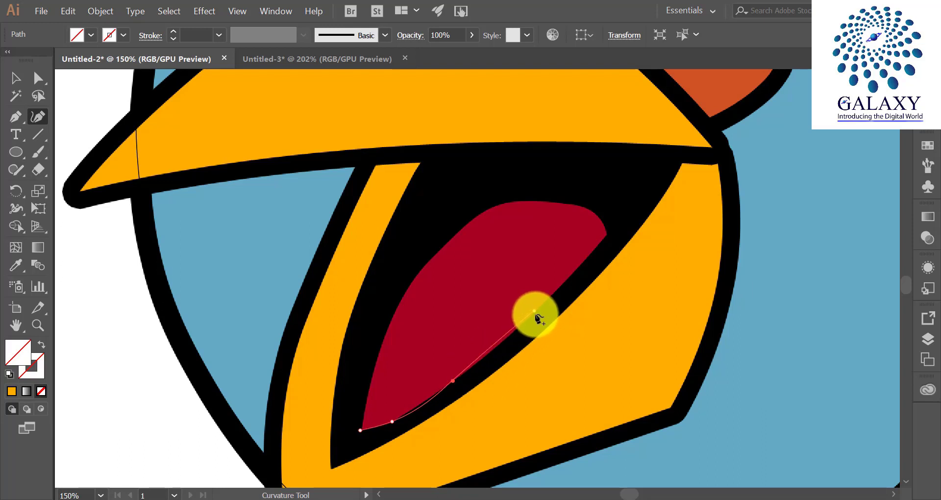
Trace the tongue's rounded right end and add anchor points on both sides so the curve follows the red shape.
{"action": "left_click", "coordinate": [607, 235]}
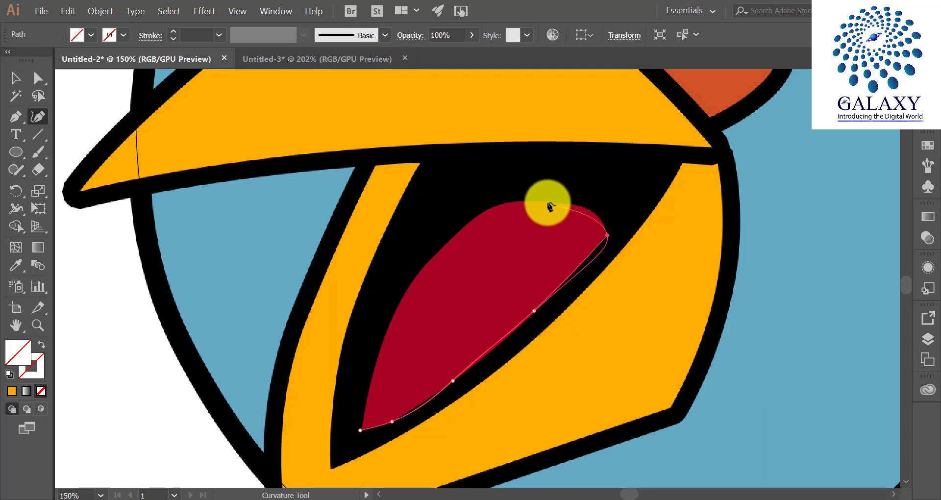
{"action": "left_click", "coordinate": [548, 202]}
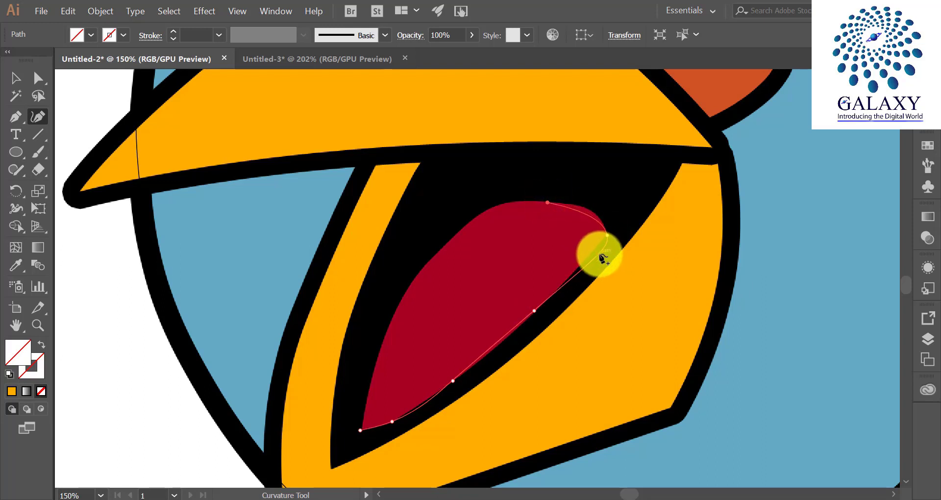
{"action": "left_click", "coordinate": [599, 255]}
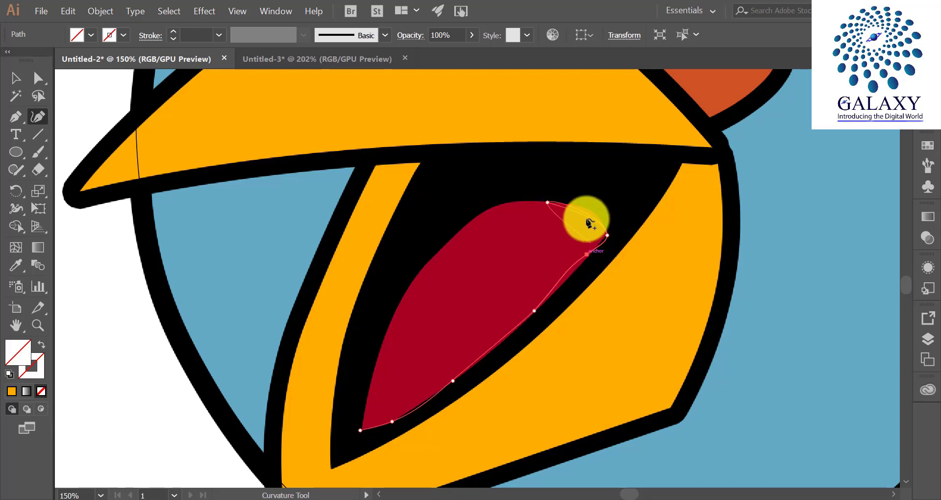
{"action": "left_click", "coordinate": [576, 212]}
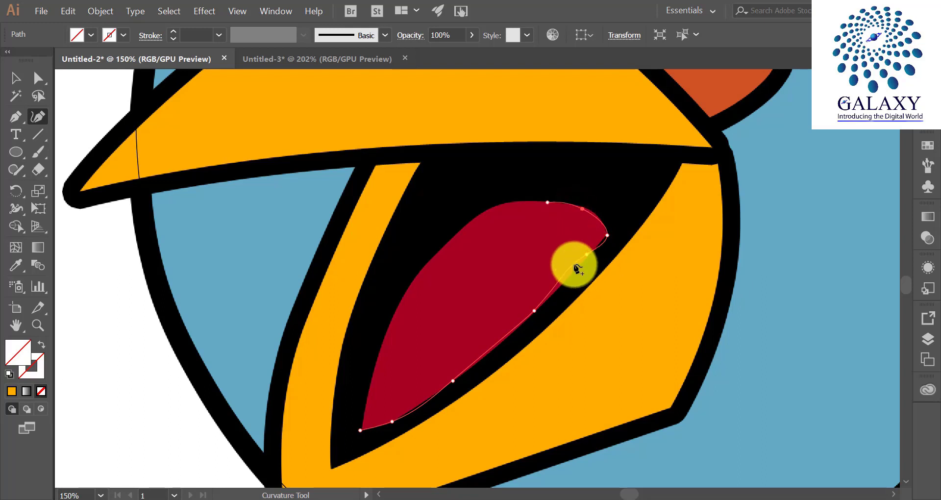
{"action": "left_click_drag", "start_coordinate": [570, 267], "coordinate": [579, 276]}
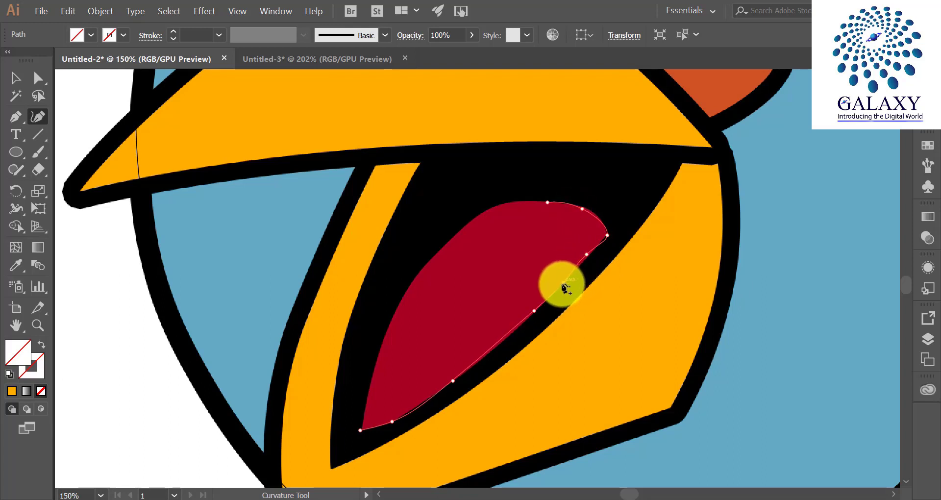
{"action": "left_click", "coordinate": [564, 283]}
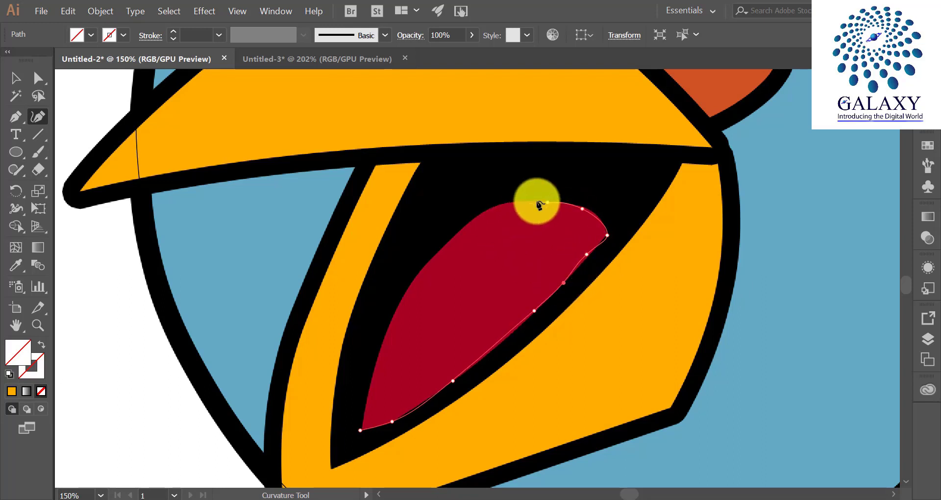
Trace the red tongue's upper-left edge down to the starting point, close the path and deselect it.
{"action": "left_click", "coordinate": [480, 212]}
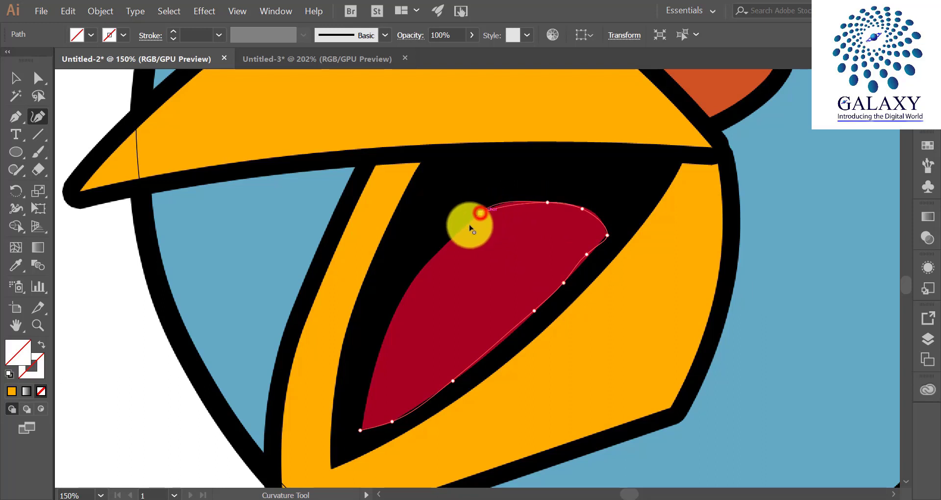
{"action": "left_click", "coordinate": [414, 283]}
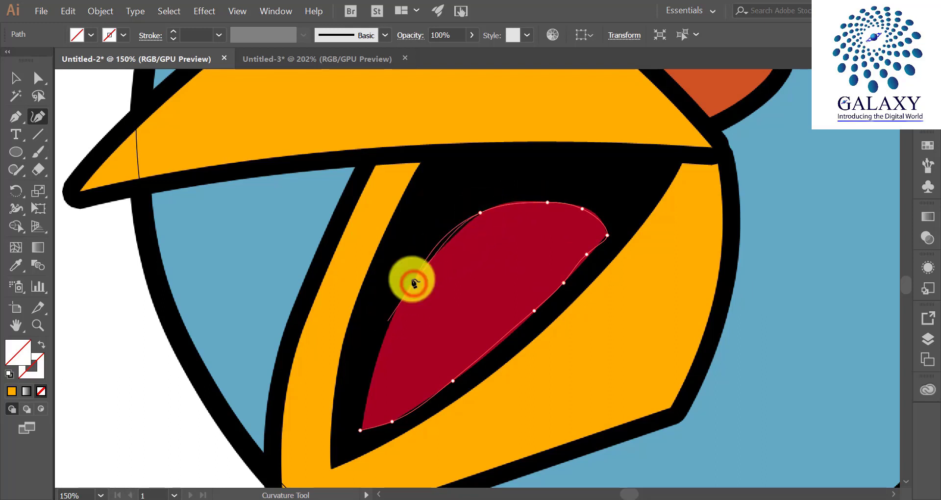
{"action": "left_click", "coordinate": [451, 238]}
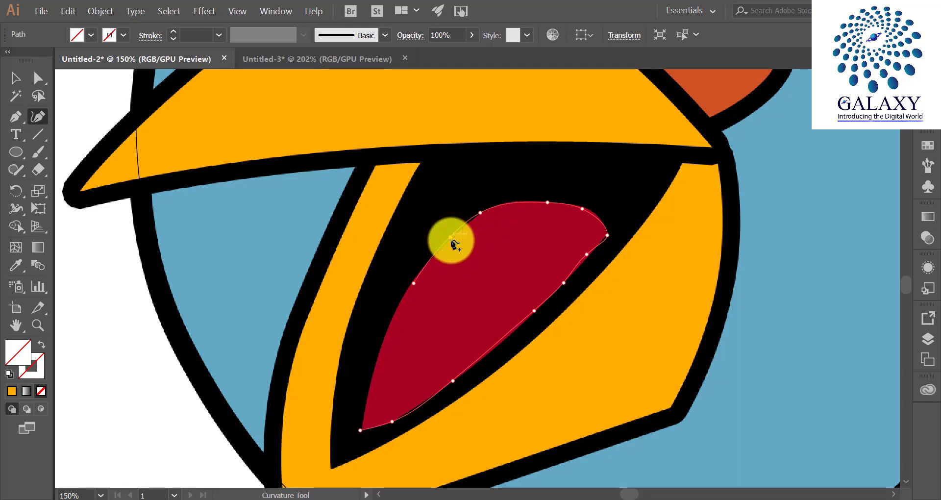
{"action": "left_click", "coordinate": [378, 360]}
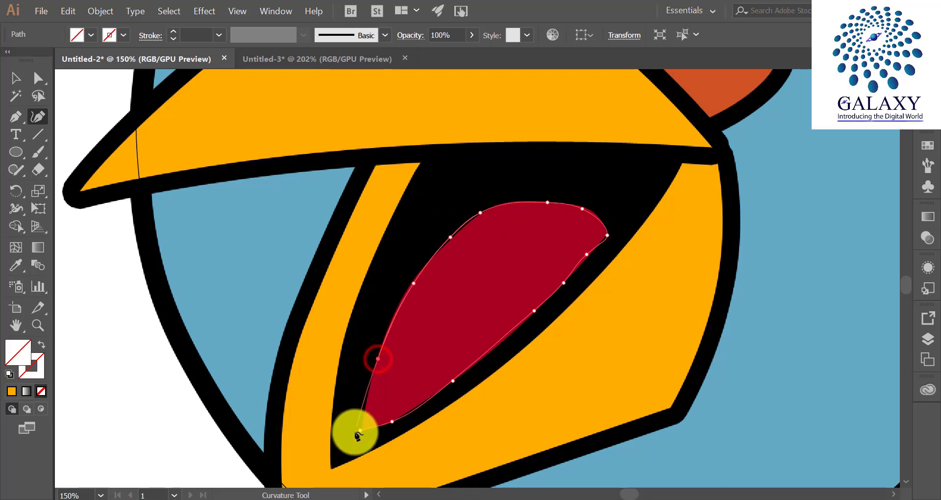
{"action": "left_click", "coordinate": [361, 430]}
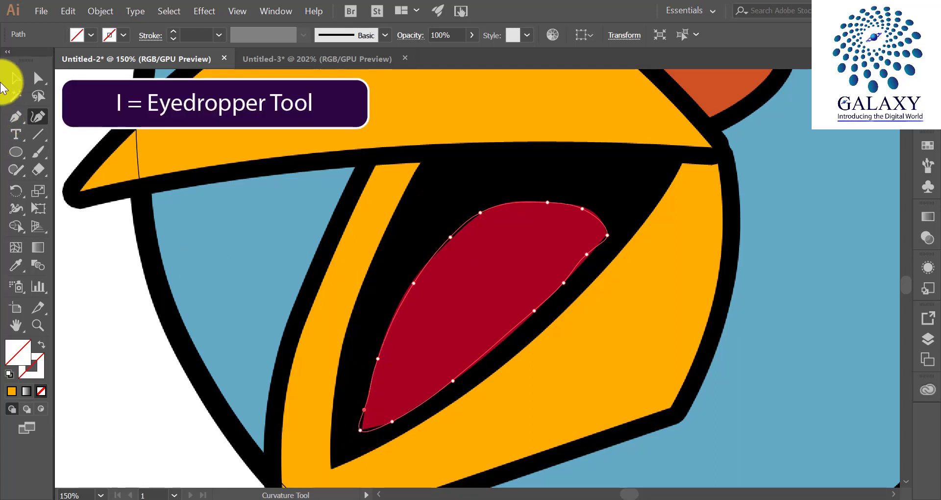
{"action": "left_click", "coordinate": [15, 79]}
{"action": "left_click", "coordinate": [88, 312]}
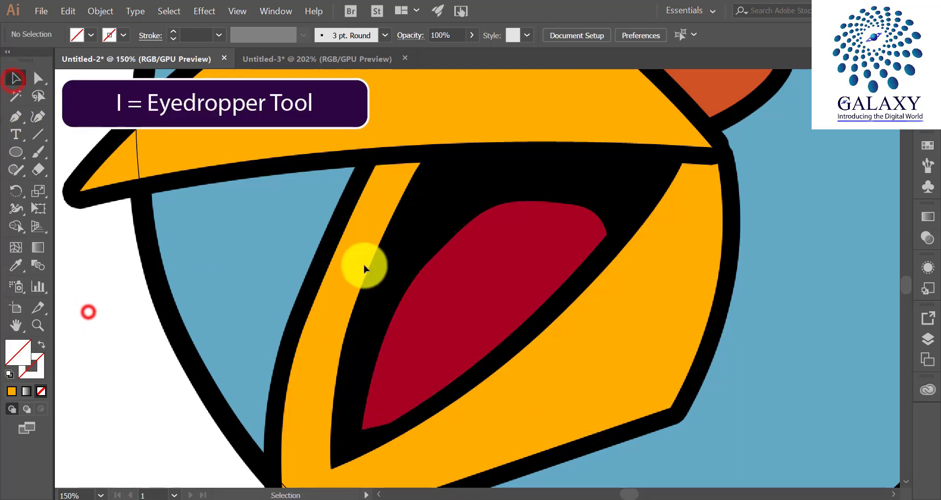
Fill the tongue path with the red sampled from the reference image using the Eyedropper.
{"action": "left_click", "coordinate": [434, 253]}
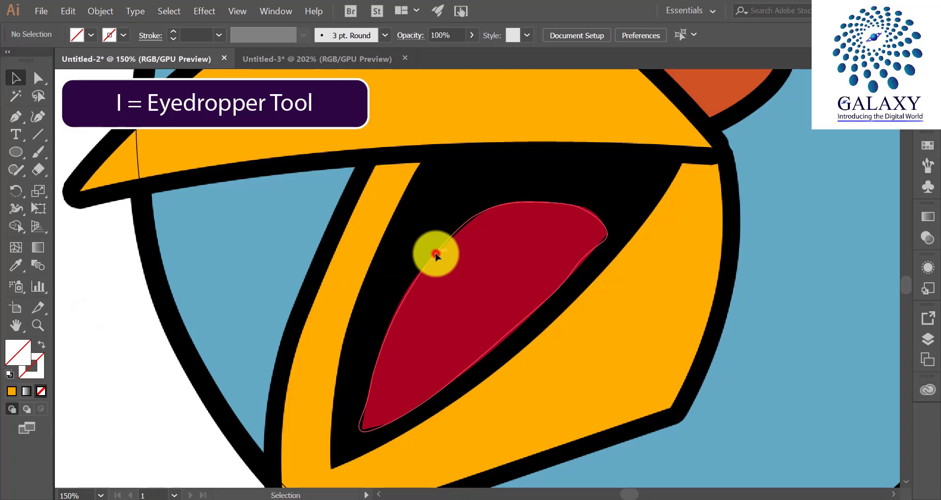
{"action": "key", "text": "i"}
{"action": "left_click", "coordinate": [494, 282]}
{"action": "left_click", "coordinate": [28, 84]}
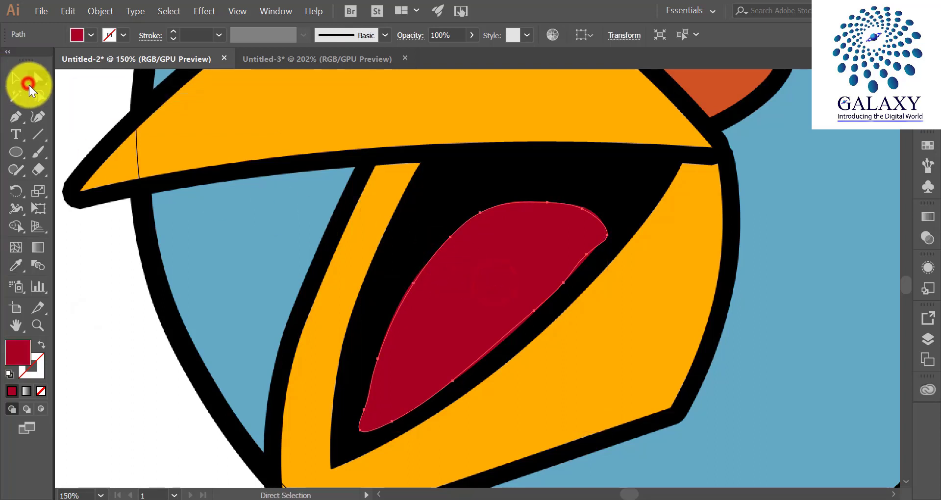
{"action": "left_click", "coordinate": [16, 78]}
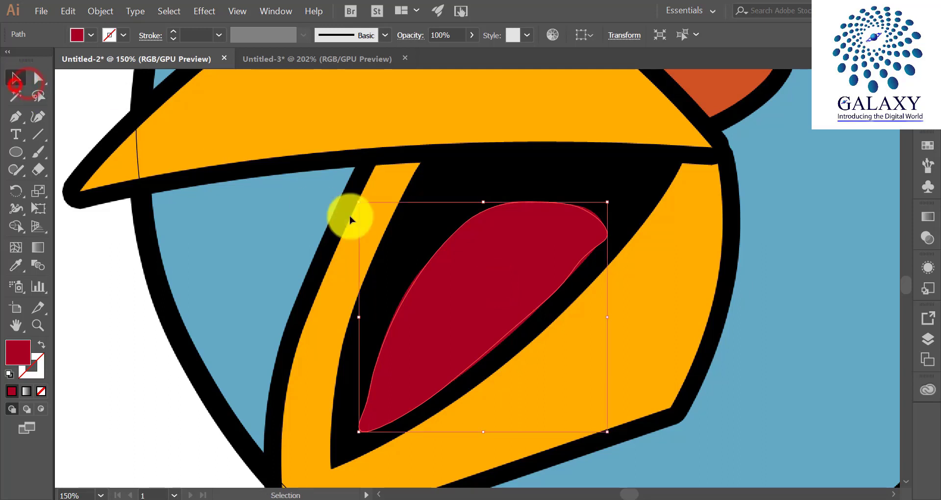
Fill the mouth opening path with black sampled from the reference image, and deselect it.
{"action": "left_click", "coordinate": [412, 181]}
{"action": "left_click", "coordinate": [407, 182]}
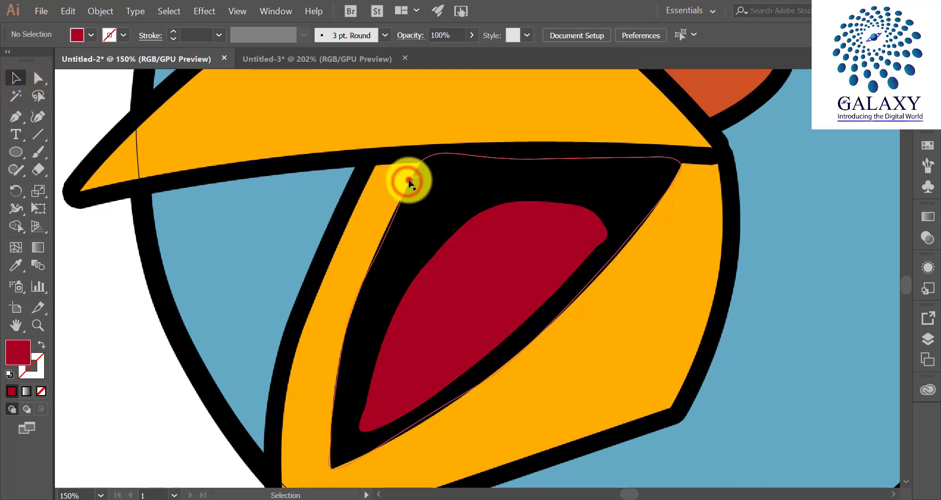
{"action": "left_click", "coordinate": [410, 180]}
{"action": "key", "text": "i"}
{"action": "left_click", "coordinate": [463, 181]}
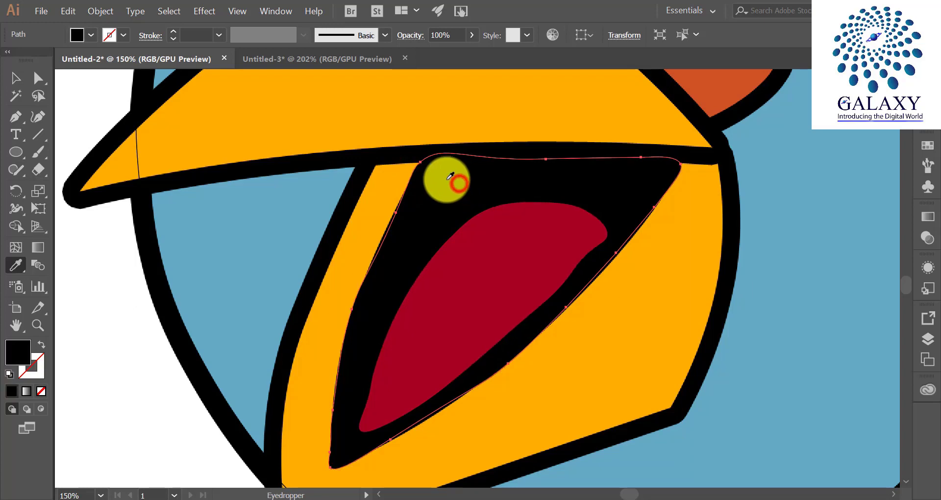
{"action": "left_click", "coordinate": [16, 78]}
{"action": "left_click", "coordinate": [108, 297]}
Trace the upper black tail feather's lower edge from the body to its outer corner with the Curvature tool.
{"action": "scroll", "coordinate": [129, 266], "scroll_direction": "down", "scroll_amount": 2}
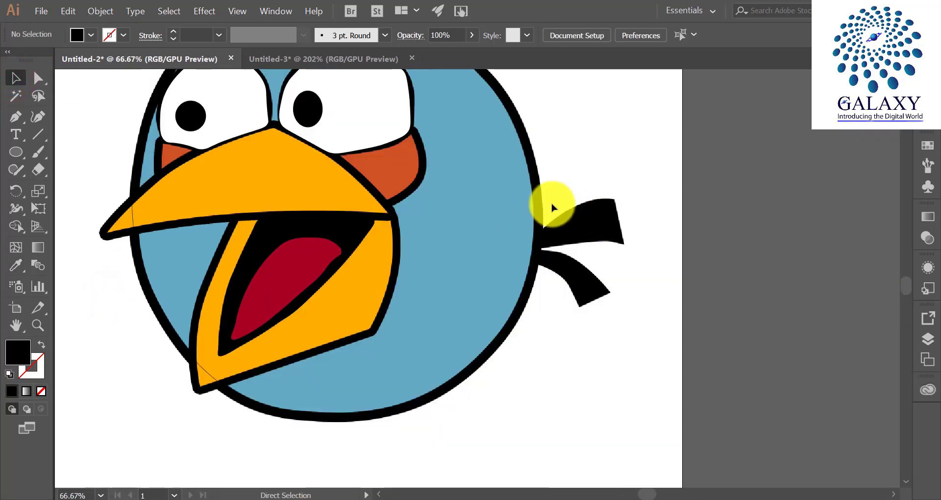
{"action": "scroll", "coordinate": [601, 213], "scroll_direction": "up", "scroll_amount": 2}
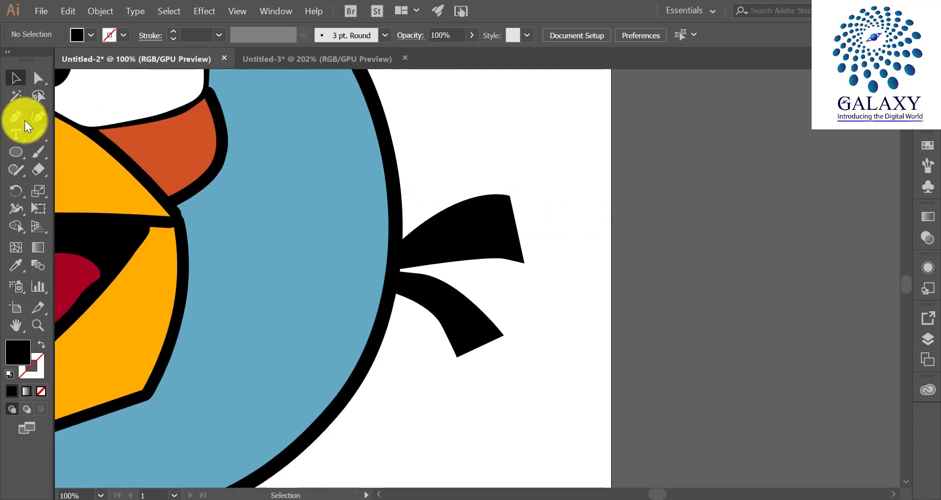
{"action": "left_click", "coordinate": [35, 117]}
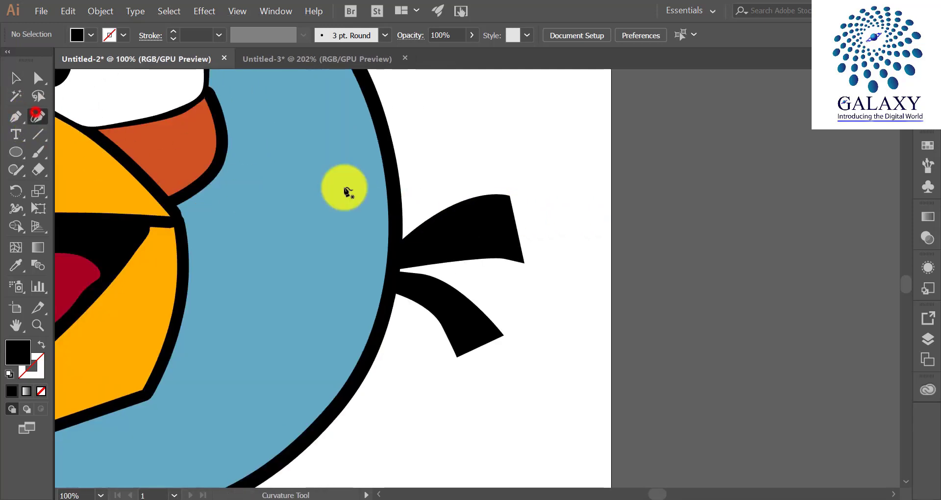
{"action": "scroll", "coordinate": [400, 276], "scroll_direction": "up", "scroll_amount": 1}
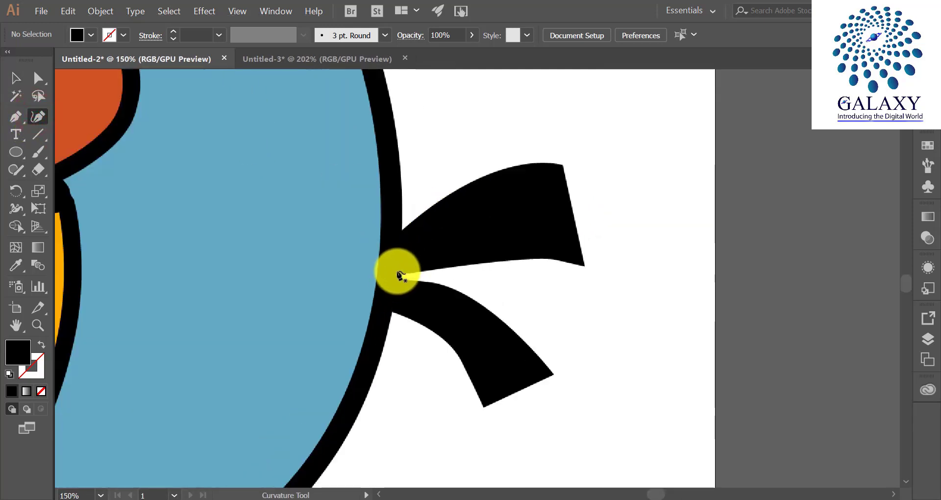
{"action": "left_click", "coordinate": [397, 272]}
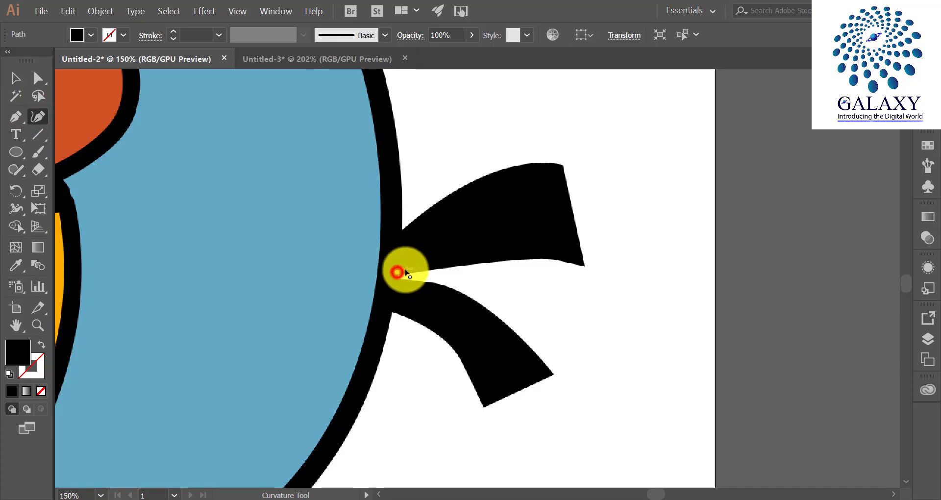
{"action": "left_click", "coordinate": [541, 256]}
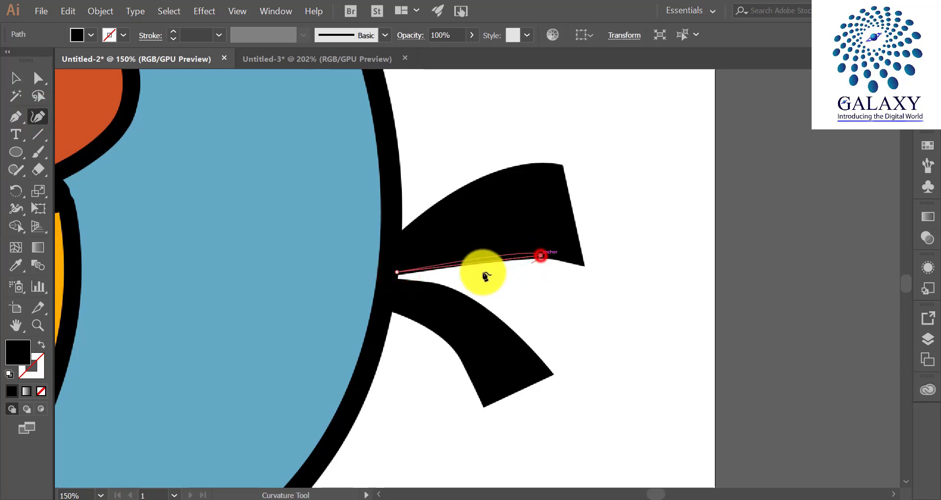
{"action": "left_click", "coordinate": [585, 267]}
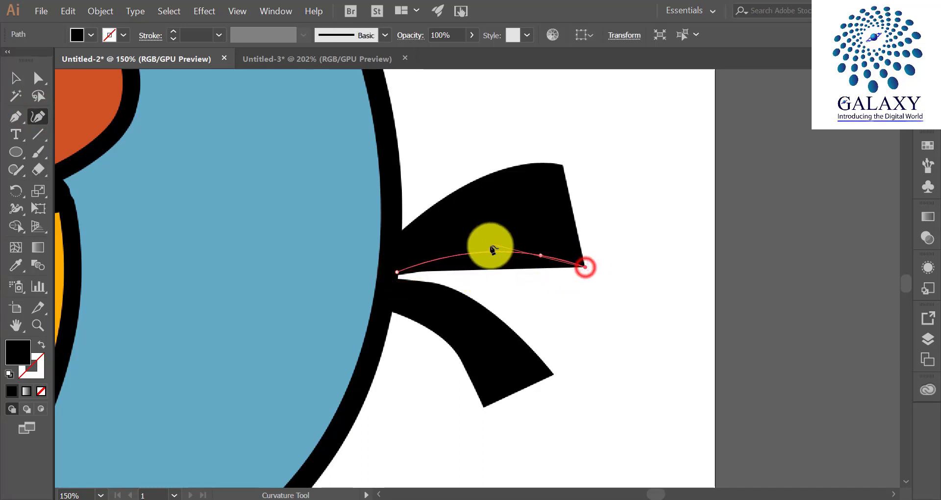
Remove the upper feather path's fill and pull its lower edge down with an added point to match the feather.
{"action": "left_click", "coordinate": [73, 38]}
{"action": "left_click", "coordinate": [10, 59]}
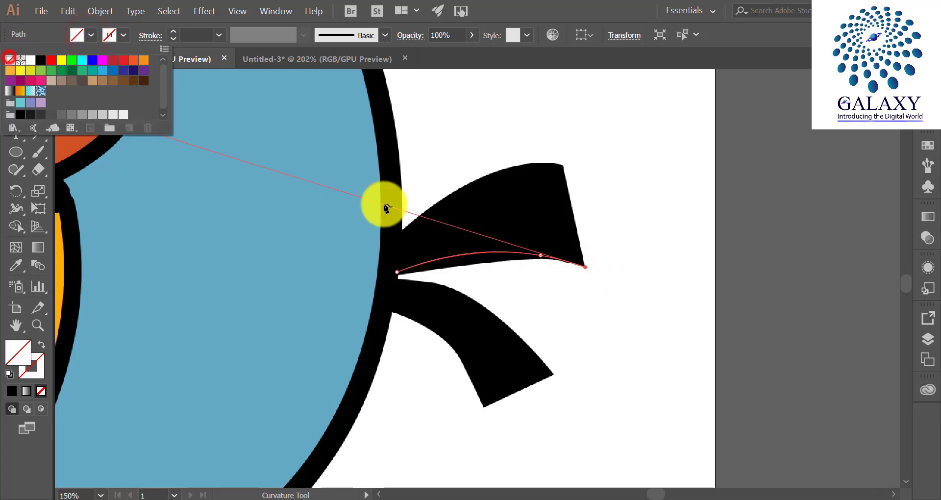
{"action": "left_click", "coordinate": [466, 253]}
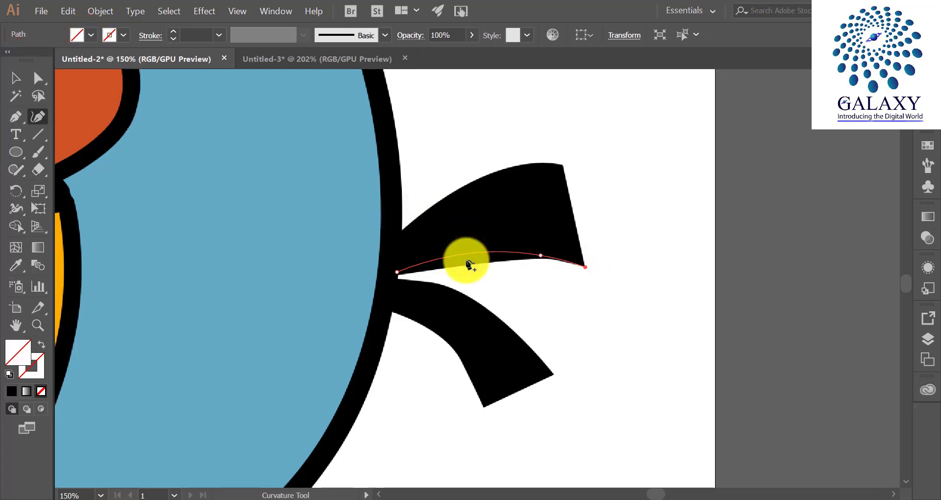
{"action": "left_click_drag", "start_coordinate": [463, 254], "coordinate": [463, 267]}
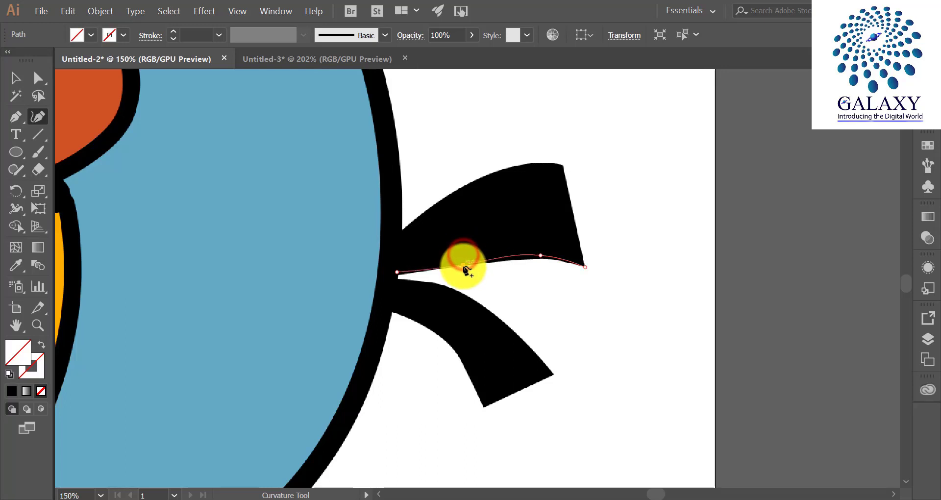
Trace the upper feather's outer end and curved top edge, adding points to fit them, and close the path at its starting point.
{"action": "left_click", "coordinate": [559, 164]}
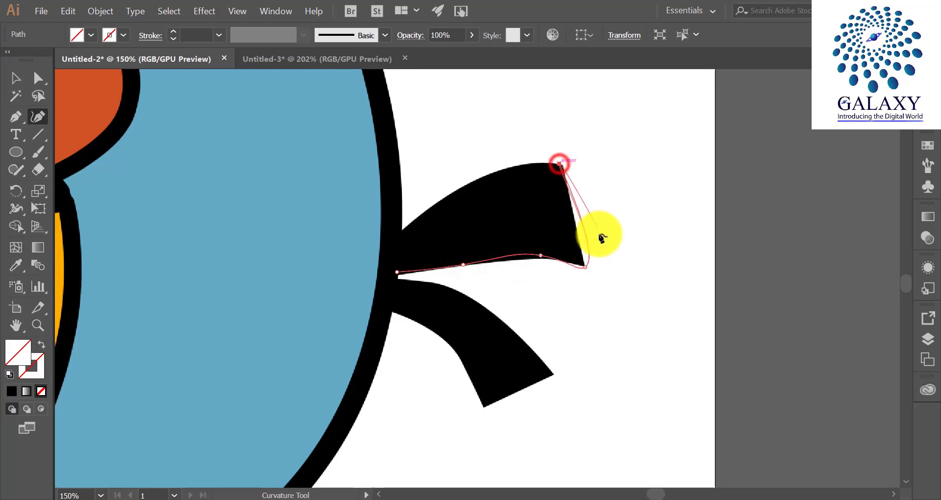
{"action": "left_click_drag", "start_coordinate": [584, 243], "coordinate": [577, 223]}
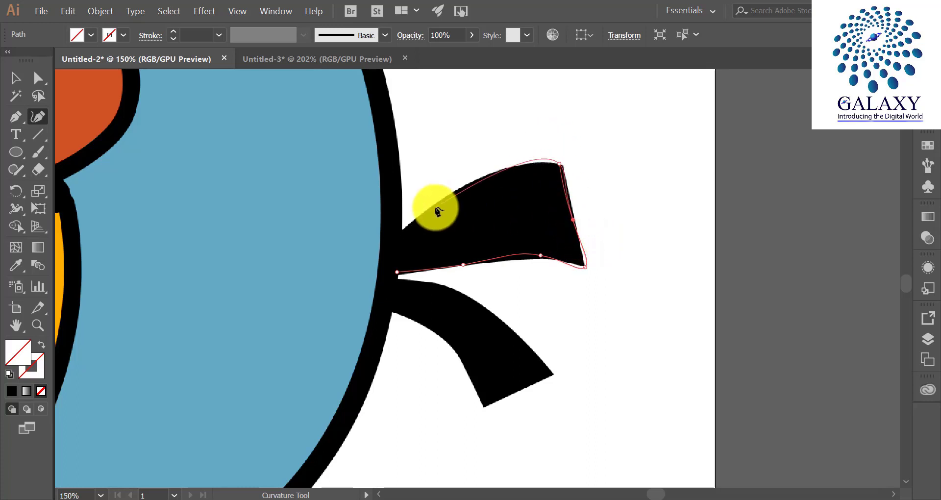
{"action": "left_click", "coordinate": [403, 231]}
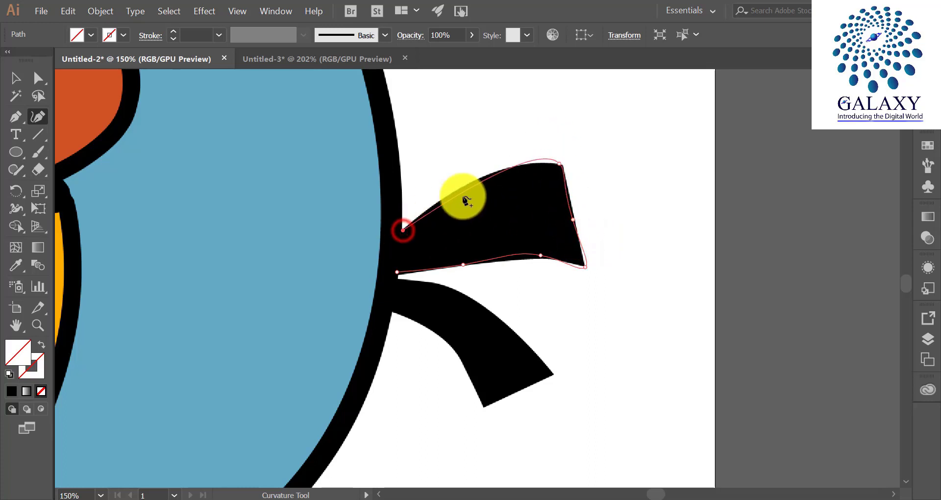
{"action": "left_click", "coordinate": [461, 193]}
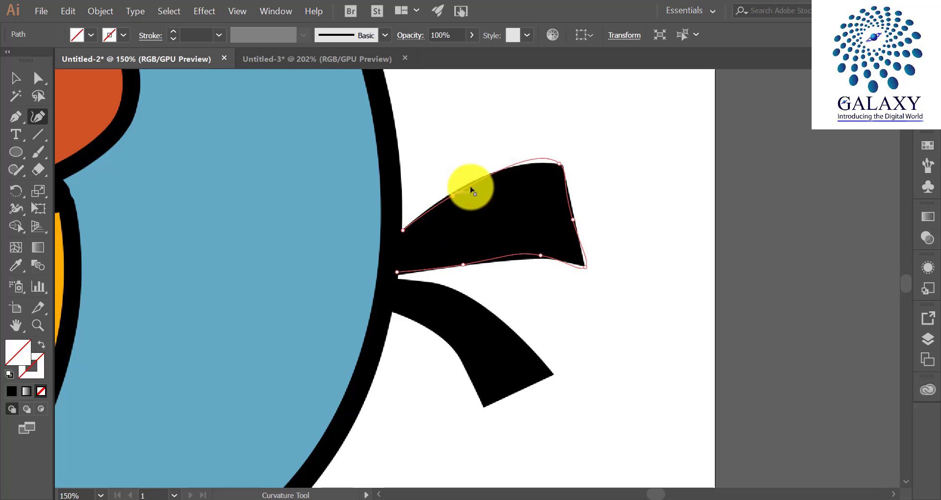
{"action": "left_click", "coordinate": [536, 160]}
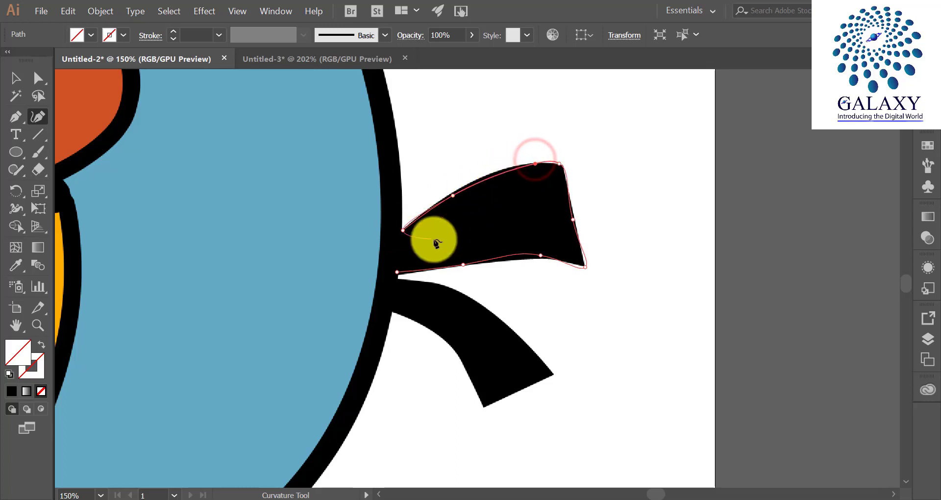
{"action": "left_click", "coordinate": [397, 273]}
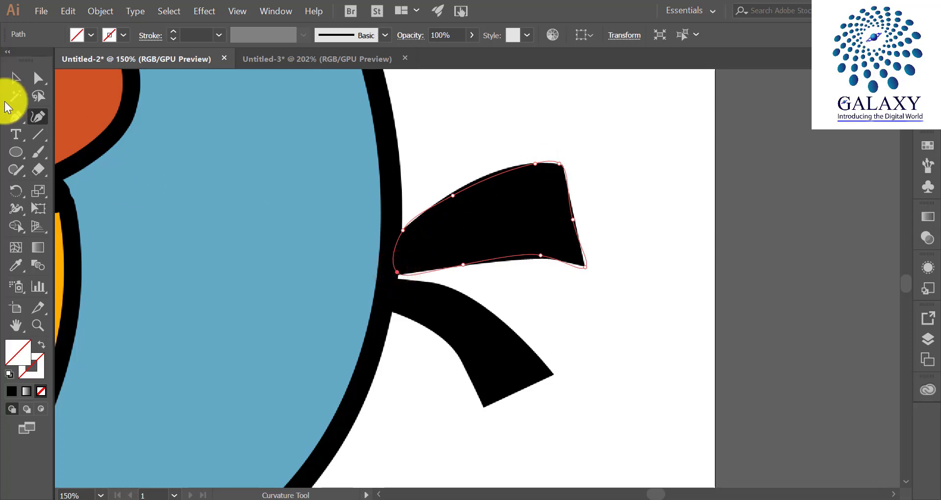
Start the lower tail feather's path from its bottom corner across the outer end to the upper edge, straightening the end with an added point.
{"action": "left_click", "coordinate": [483, 406]}
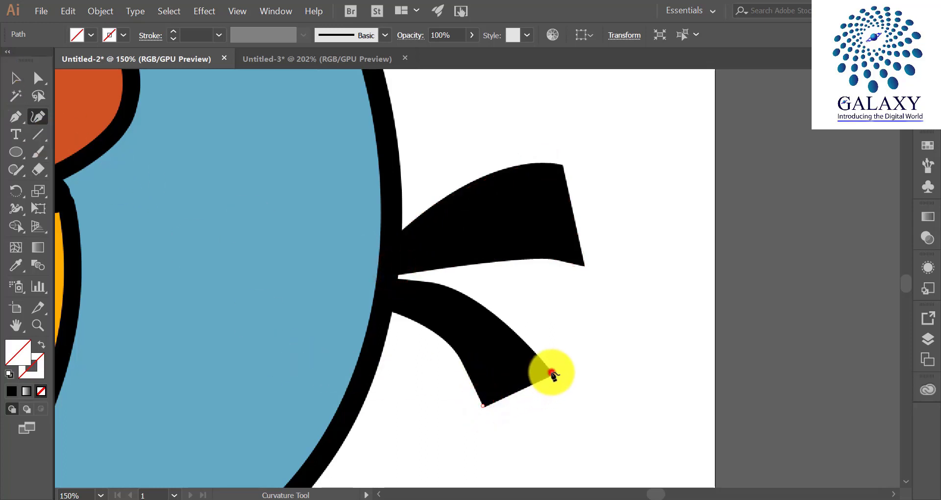
{"action": "left_click", "coordinate": [551, 372]}
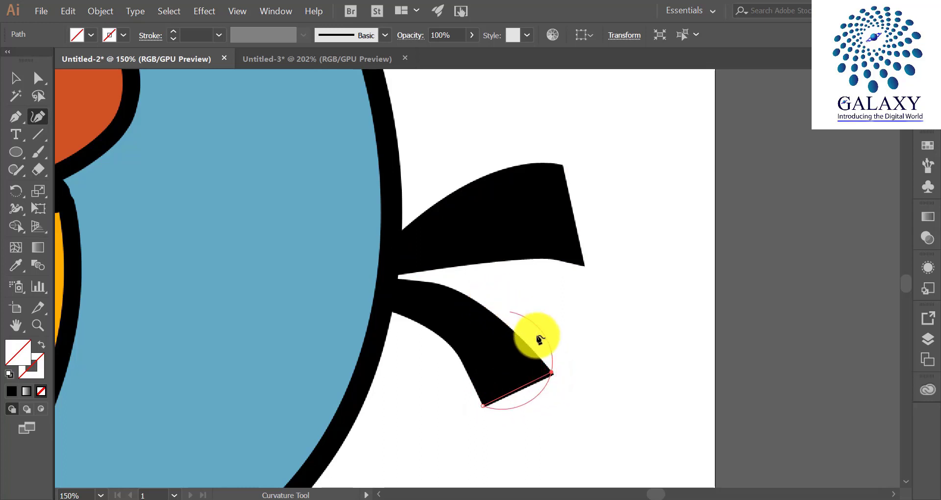
{"action": "left_click", "coordinate": [473, 298]}
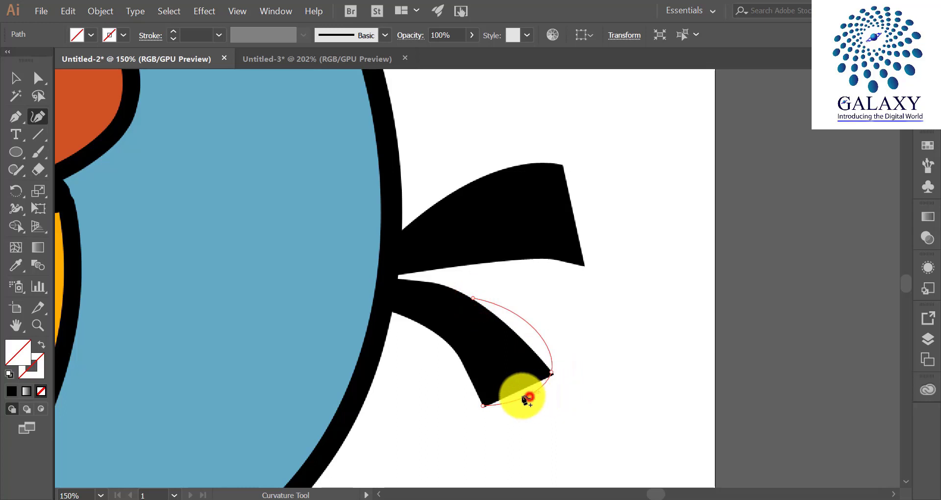
{"action": "left_click_drag", "start_coordinate": [522, 396], "coordinate": [518, 391]}
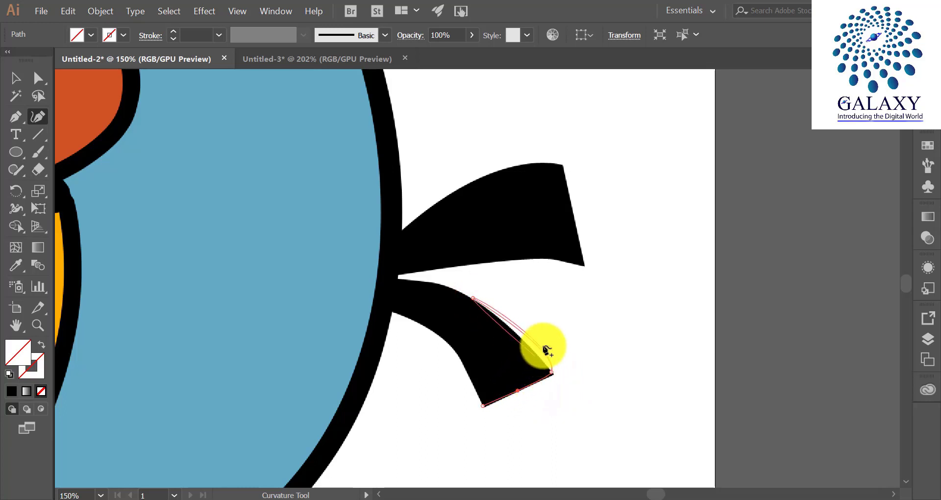
Fit the lower feather's upper edge with an added point and extend the path to the body and down to the feather's lower base.
{"action": "left_click_drag", "start_coordinate": [537, 345], "coordinate": [510, 330]}
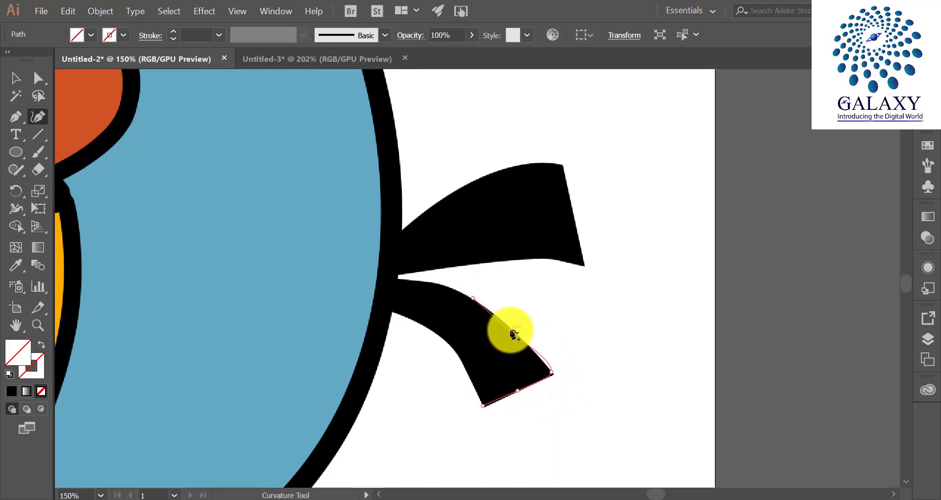
{"action": "left_click", "coordinate": [474, 303]}
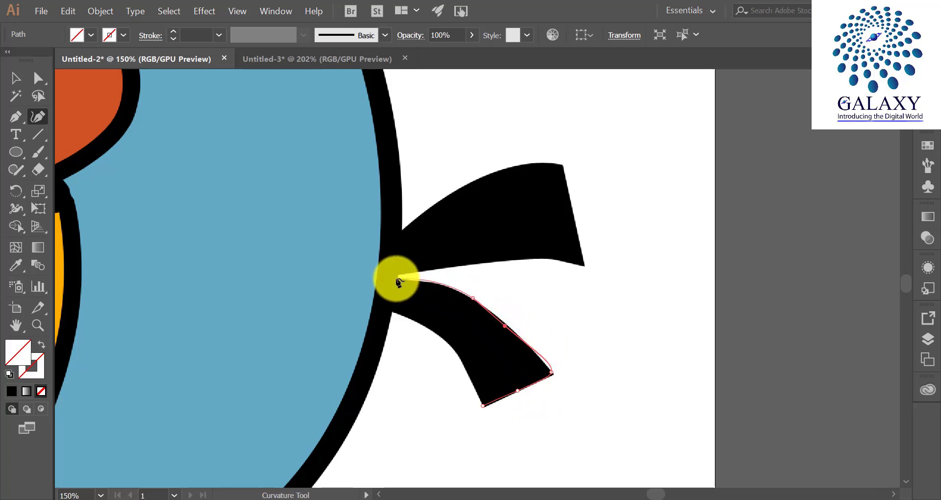
{"action": "left_click", "coordinate": [396, 280]}
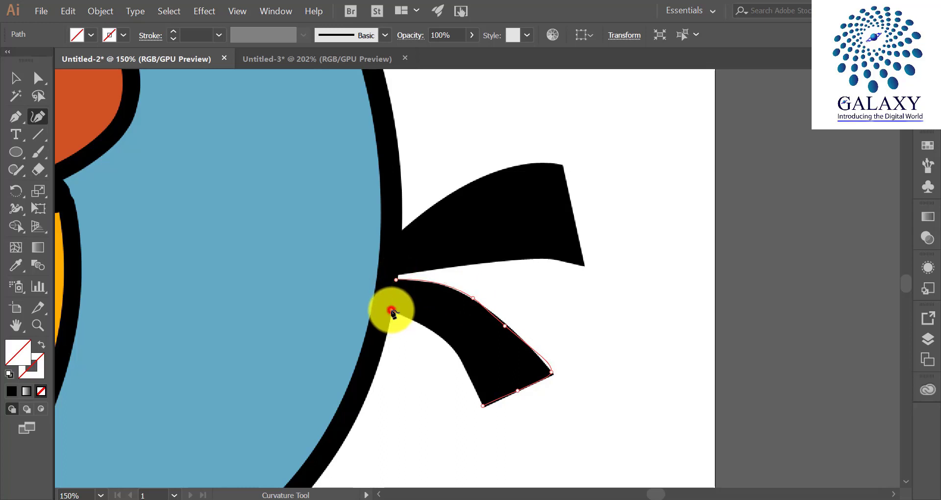
{"action": "left_click", "coordinate": [391, 310]}
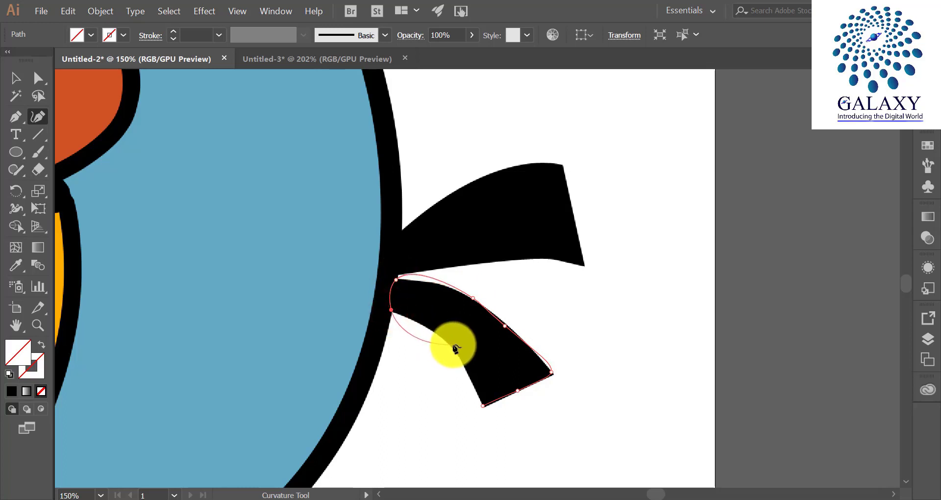
Trace the lower tail feather's curved lower edge, adjusting added points to fit it, and close the path at its starting corner.
{"action": "left_click", "coordinate": [450, 345]}
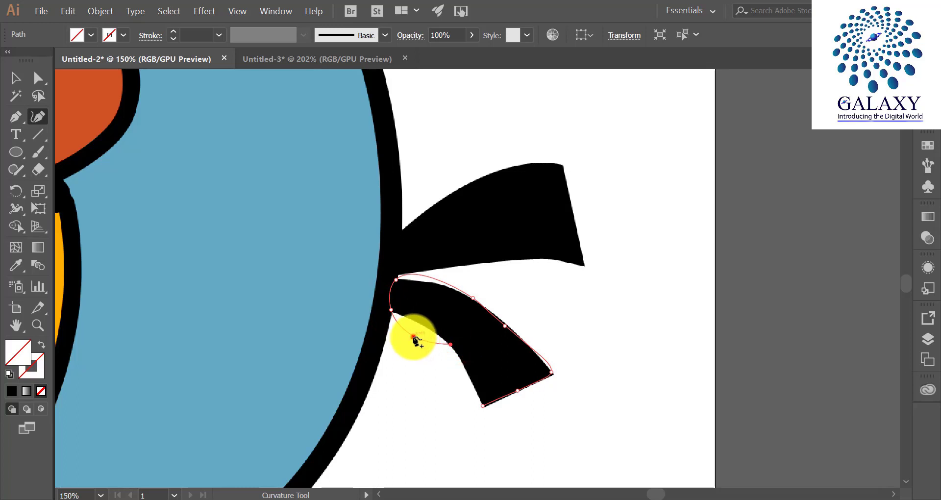
{"action": "left_click_drag", "start_coordinate": [413, 337], "coordinate": [424, 325]}
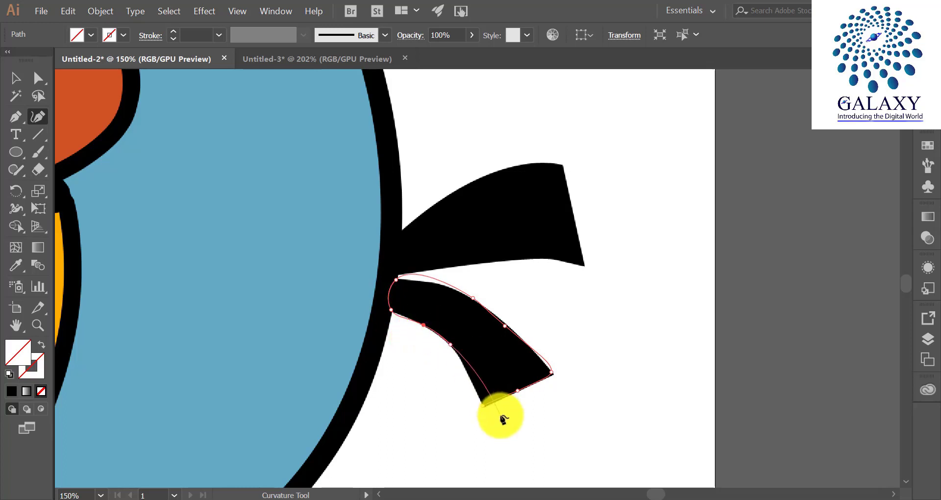
{"action": "left_click", "coordinate": [483, 406]}
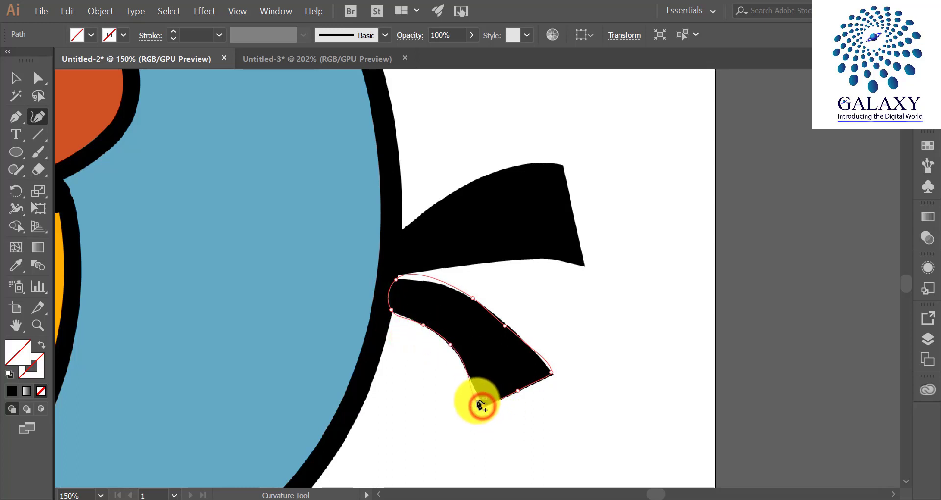
{"action": "left_click_drag", "start_coordinate": [475, 398], "coordinate": [477, 393]}
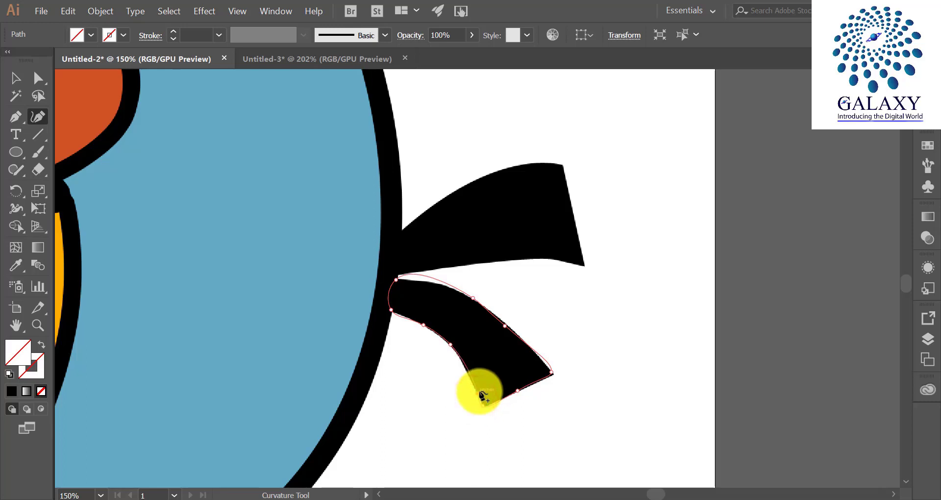
Fill both traced tail feather shapes with the black sampled from the reference feathers using the Eyedropper.
{"action": "left_click", "coordinate": [19, 84]}
{"action": "left_click", "coordinate": [401, 105]}
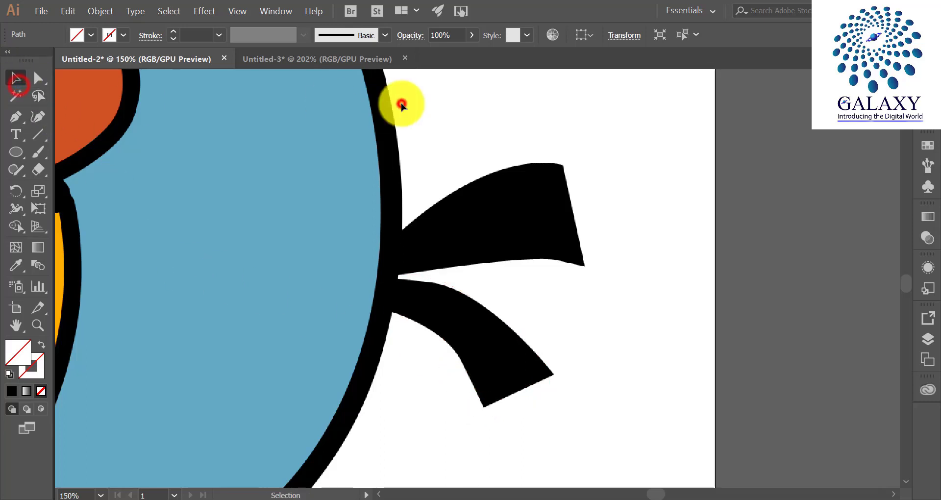
{"action": "left_click_drag", "start_coordinate": [471, 136], "coordinate": [520, 371]}
{"action": "key", "text": "i"}
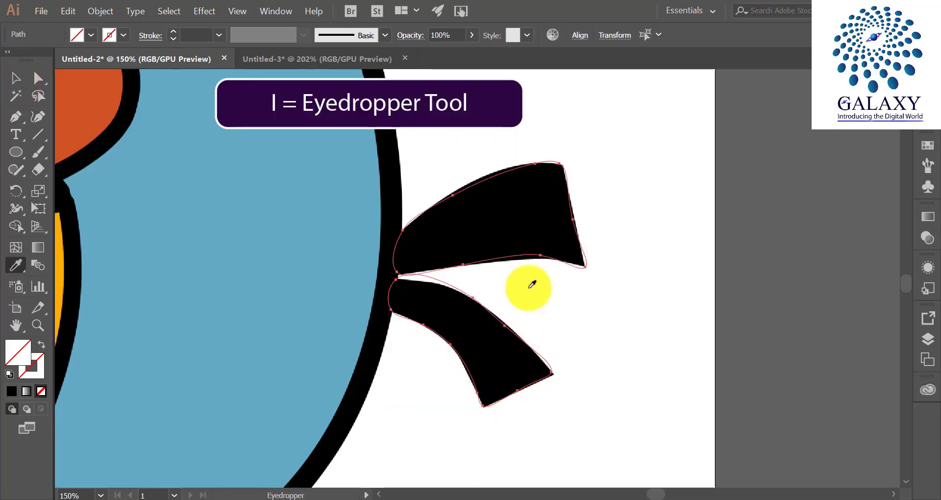
{"action": "left_click", "coordinate": [517, 210]}
{"action": "left_click", "coordinate": [15, 78]}
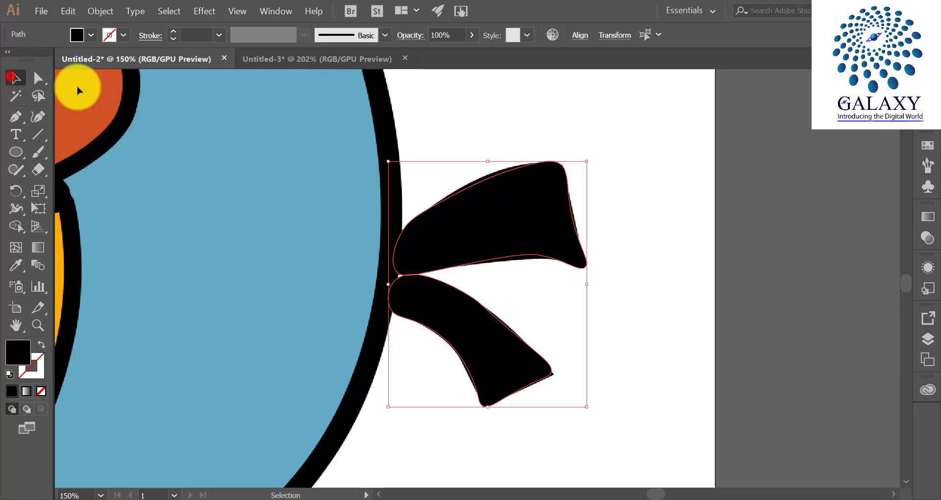
{"action": "left_click", "coordinate": [483, 92]}
Move the reference bird image off the traced shapes so it sits beside the artboard for comparison.
{"action": "scroll", "coordinate": [483, 94], "scroll_direction": "down", "scroll_amount": 3}
{"action": "scroll", "coordinate": [483, 93], "scroll_direction": "left", "scroll_amount": 1}
{"action": "scroll", "coordinate": [498, 104], "scroll_direction": "up", "scroll_amount": 3}
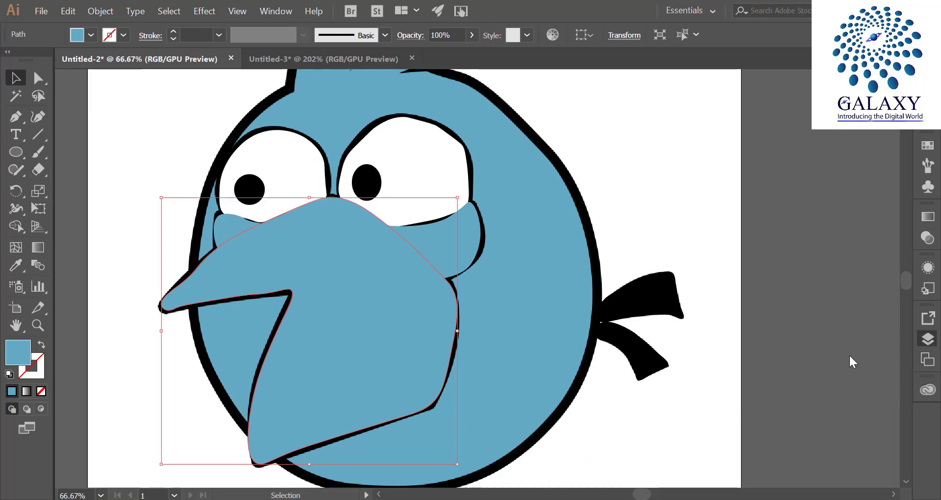
{"action": "scroll", "coordinate": [830, 405], "scroll_direction": "down", "scroll_amount": 5}
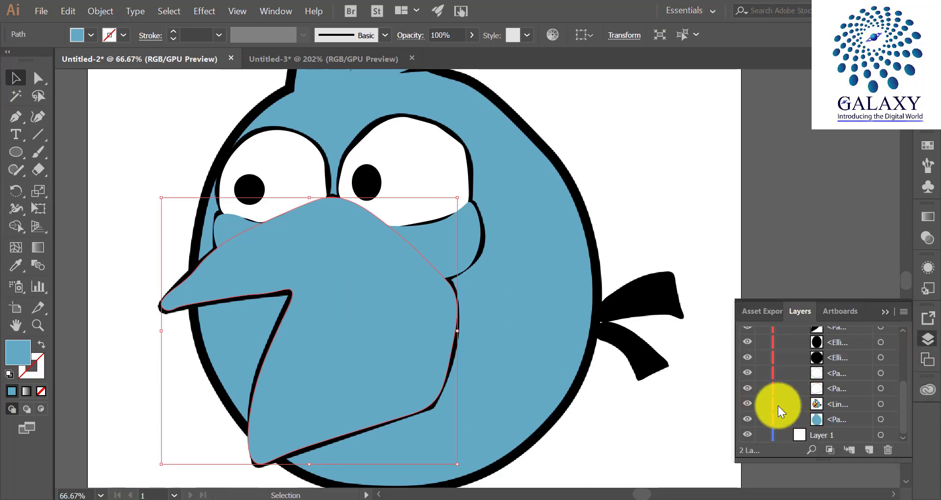
{"action": "left_click", "coordinate": [886, 311]}
{"action": "left_click", "coordinate": [804, 292]}
{"action": "scroll", "coordinate": [804, 292], "scroll_direction": "down", "scroll_amount": 2}
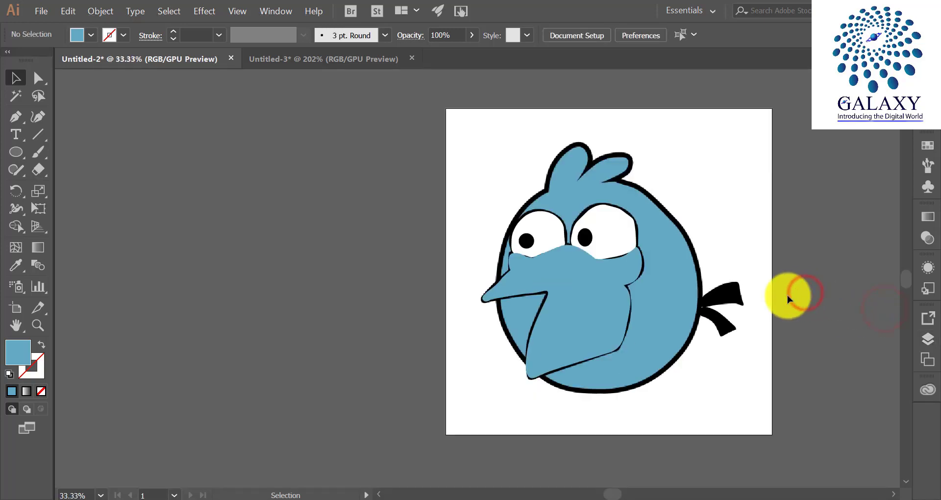
{"action": "left_click_drag", "start_coordinate": [706, 213], "coordinate": [380, 209]}
{"action": "left_click", "coordinate": [536, 104]}
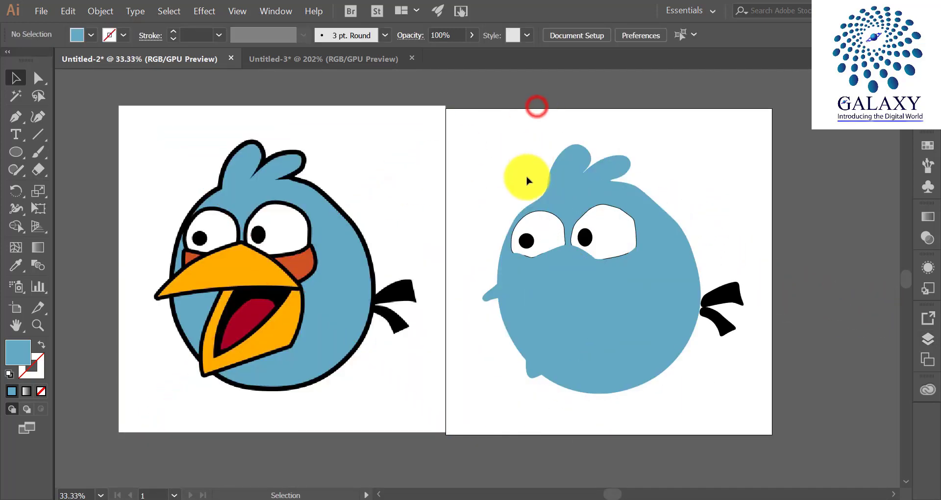
Fill the beak shape with the orange sampled from the reference beak and give it a black stroke.
{"action": "left_click", "coordinate": [564, 279]}
{"action": "key", "text": "i"}
{"action": "left_click", "coordinate": [238, 276]}
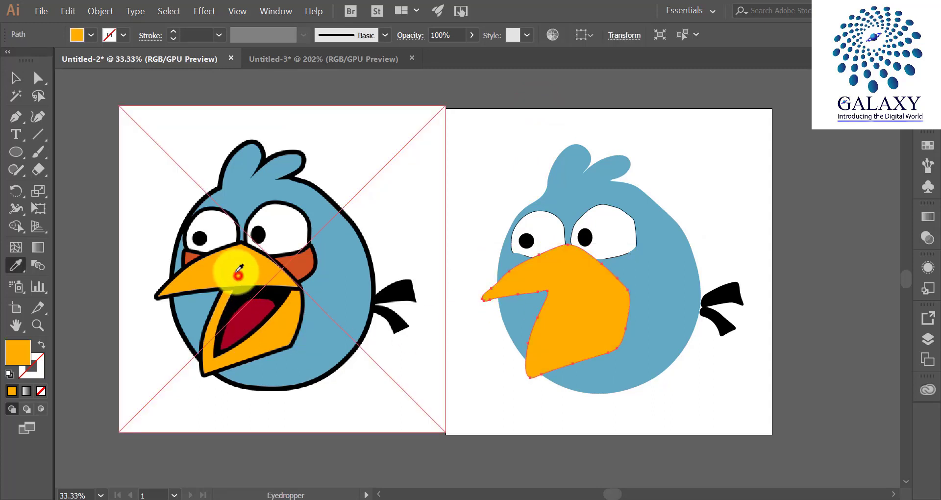
{"action": "left_click", "coordinate": [13, 77]}
{"action": "left_click", "coordinate": [123, 35]}
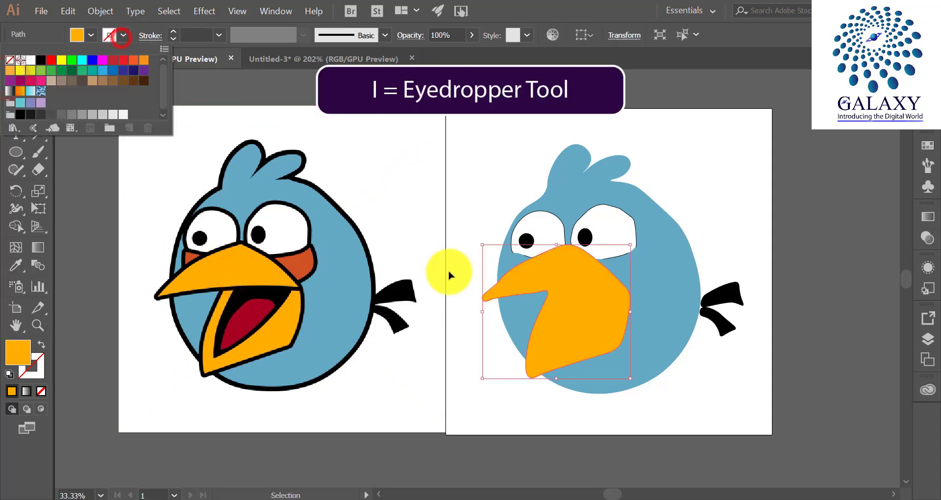
{"action": "left_click", "coordinate": [40, 60]}
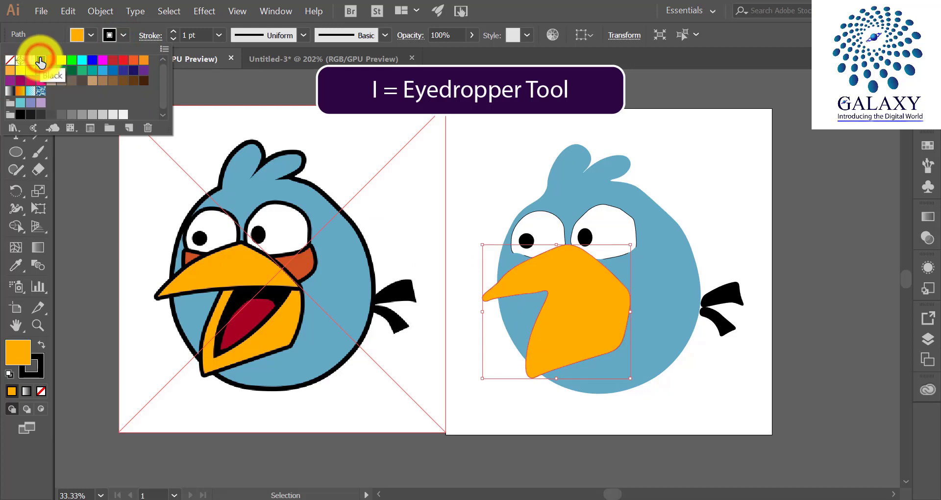
Try stroke weights of 5 pt and 10 pt on the beak's black outline.
{"action": "left_click", "coordinate": [217, 33]}
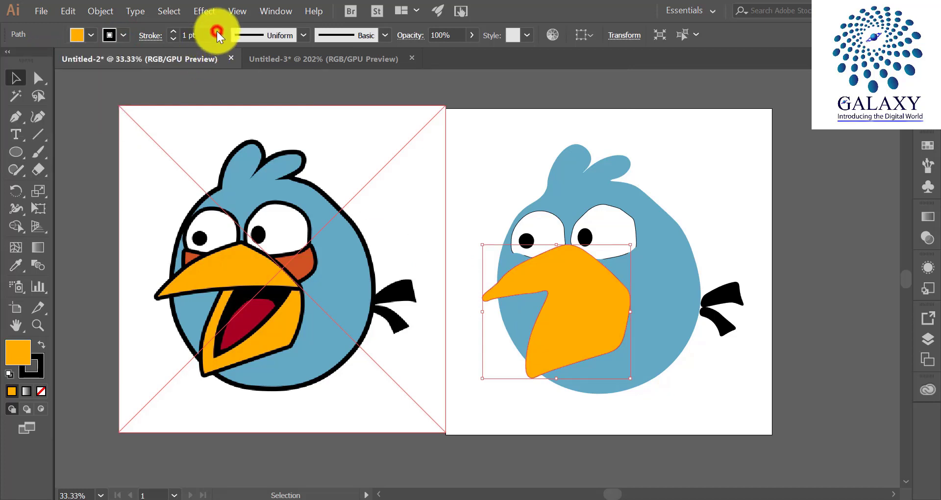
{"action": "left_click", "coordinate": [228, 161]}
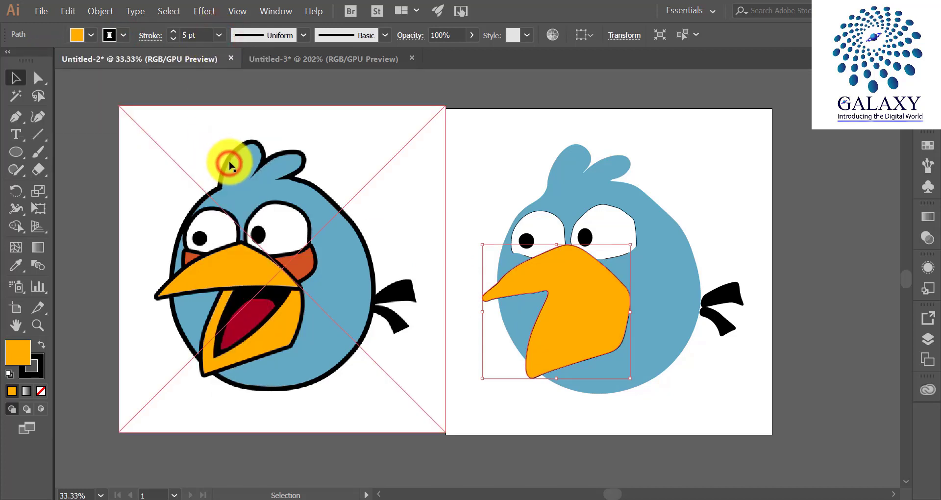
{"action": "left_click", "coordinate": [221, 33]}
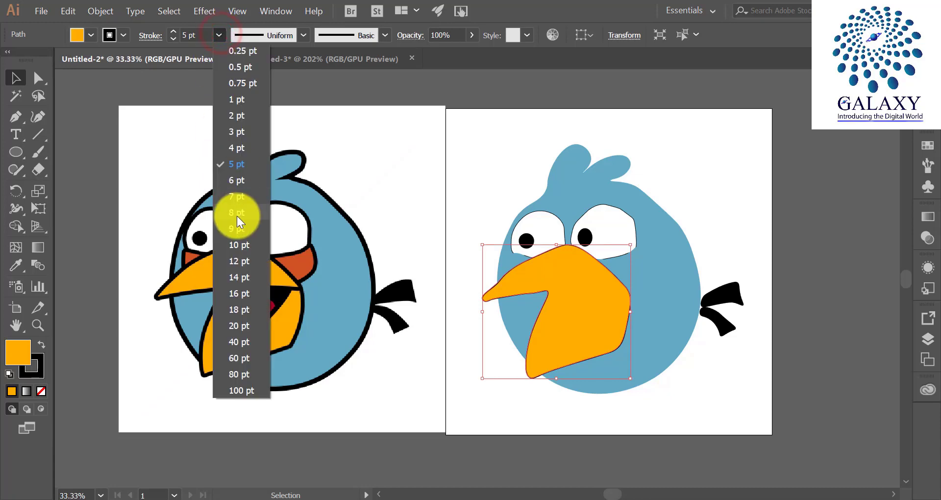
{"action": "left_click", "coordinate": [234, 244]}
{"action": "left_click", "coordinate": [22, 78]}
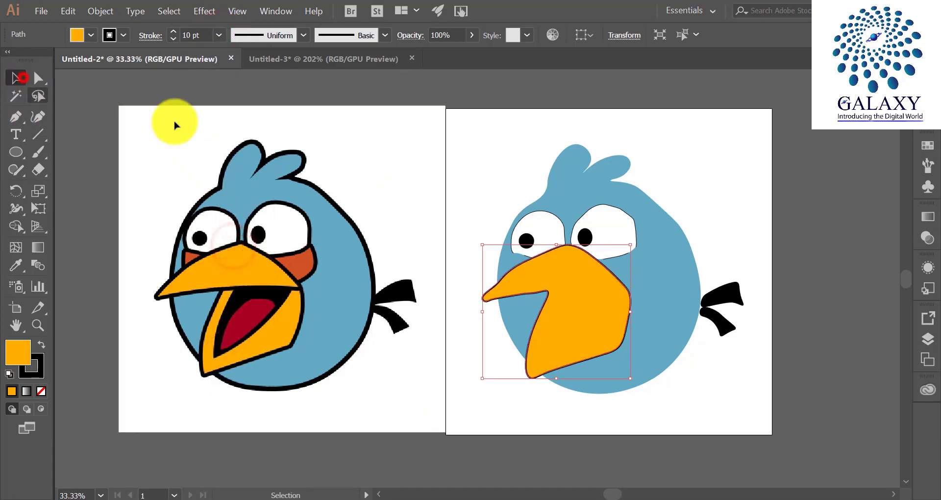
{"action": "left_click", "coordinate": [369, 115]}
{"action": "scroll", "coordinate": [701, 251], "scroll_direction": "up", "scroll_amount": 1}
Set the beak outline's stroke weight to 18 pt.
{"action": "left_click", "coordinate": [527, 297]}
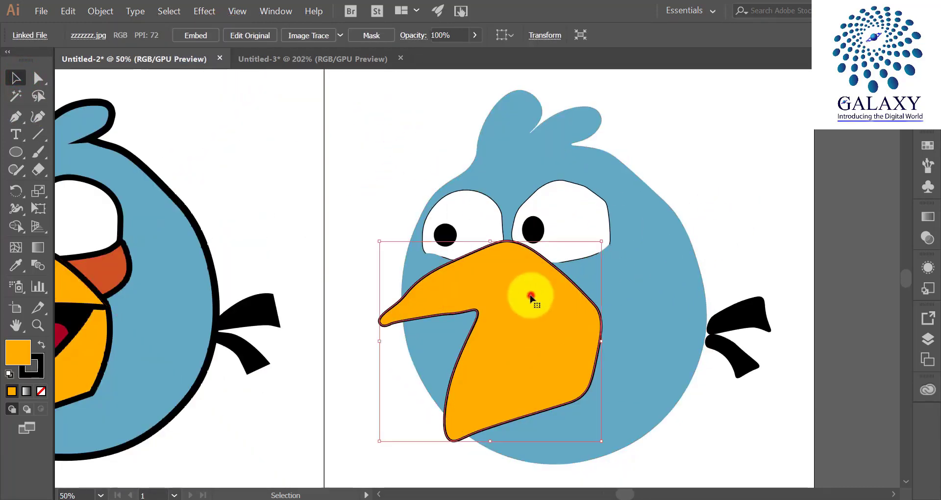
{"action": "left_click", "coordinate": [219, 35]}
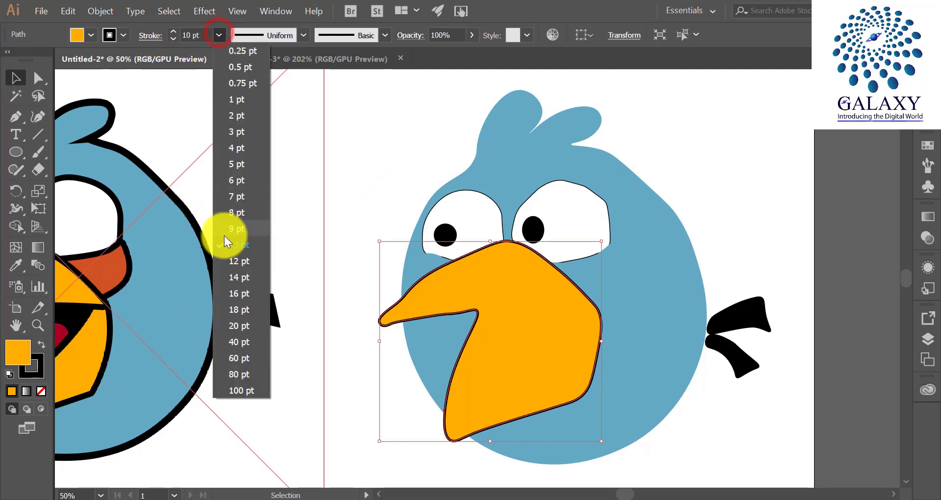
{"action": "left_click", "coordinate": [239, 311]}
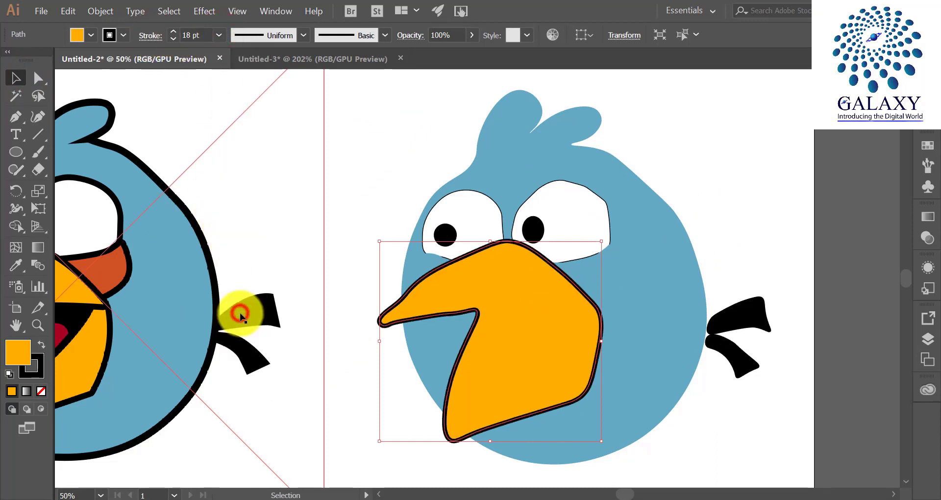
{"action": "left_click", "coordinate": [798, 206]}
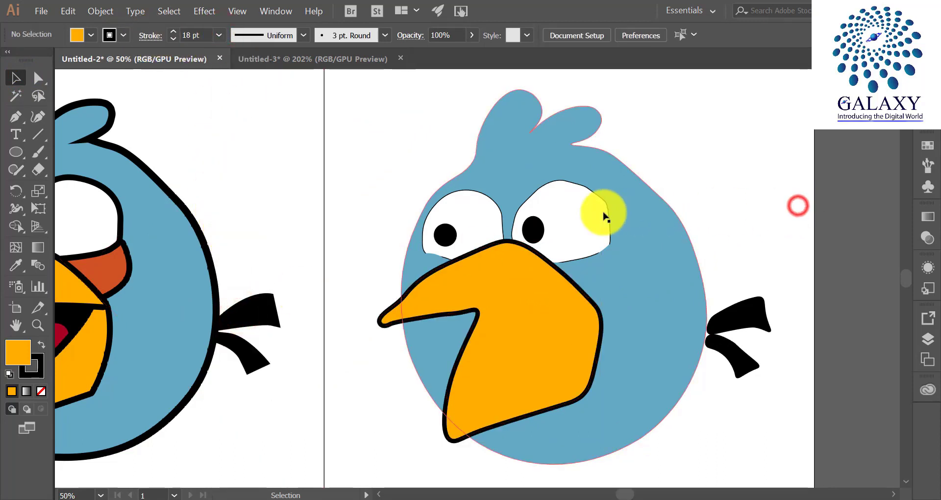
Select both white eye shapes and set their outlines' stroke weight to 18 pt.
{"action": "left_click", "coordinate": [483, 204], "text": "shift"}
{"action": "left_click", "coordinate": [215, 35]}
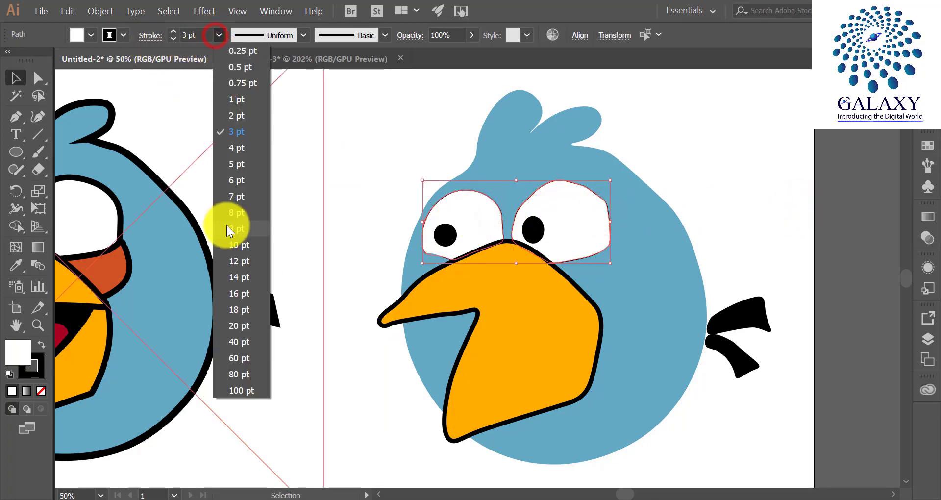
{"action": "left_click", "coordinate": [240, 302]}
{"action": "scroll", "coordinate": [241, 283], "scroll_direction": "down", "scroll_amount": 1}
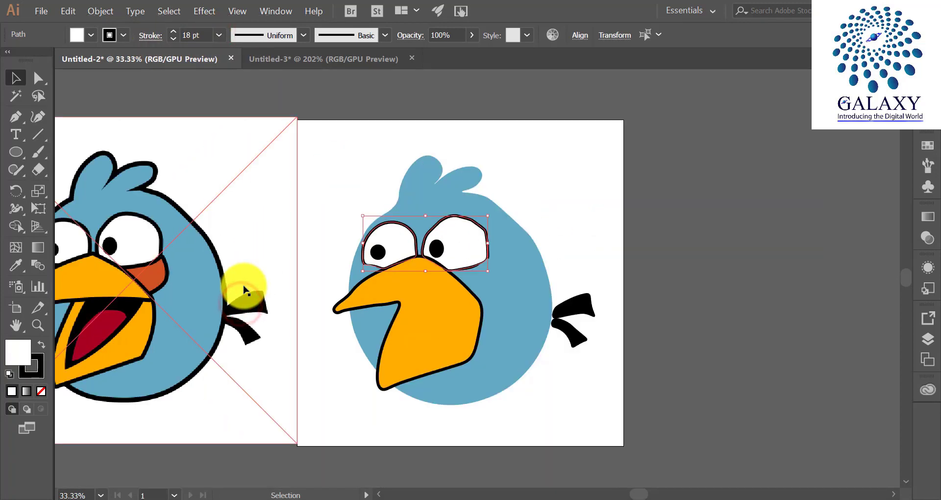
{"action": "left_click", "coordinate": [619, 206]}
Give the blue body shape a black stroke with a weight of 18 pt.
{"action": "left_click", "coordinate": [525, 241]}
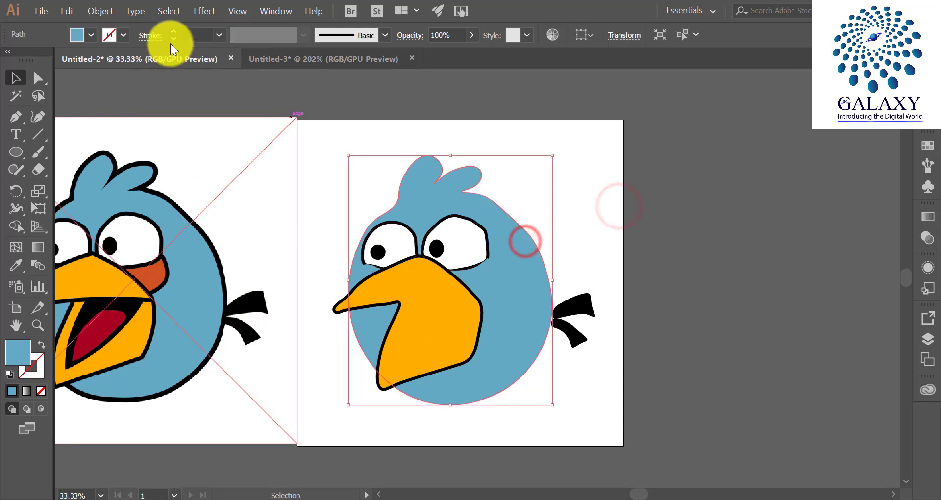
{"action": "left_click", "coordinate": [126, 34]}
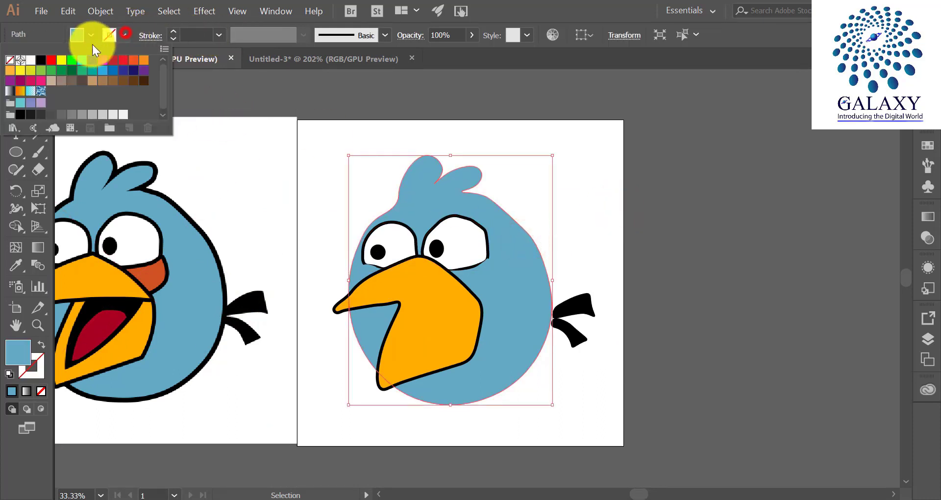
{"action": "left_click", "coordinate": [41, 60]}
{"action": "left_click", "coordinate": [218, 33]}
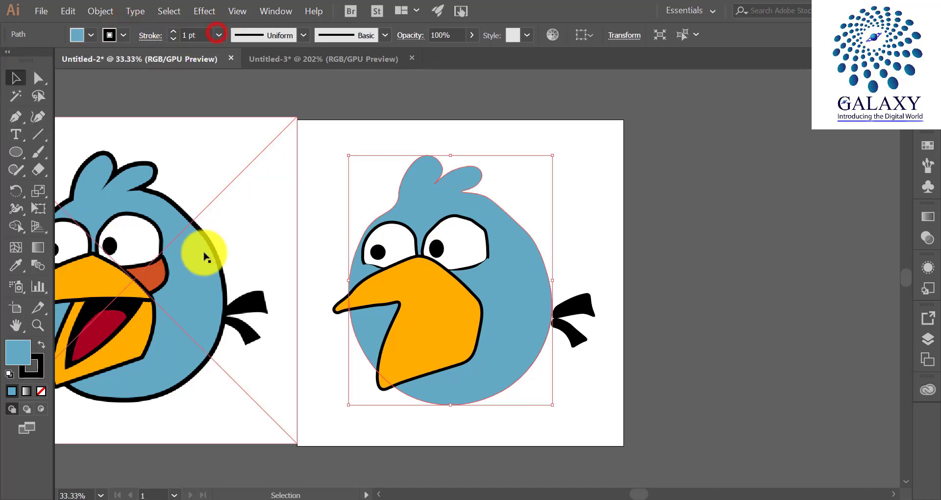
{"action": "left_click", "coordinate": [218, 36]}
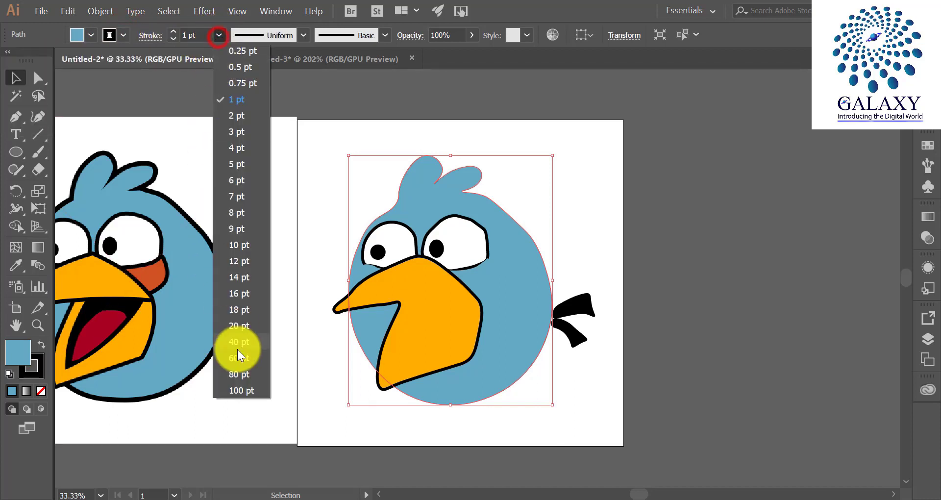
{"action": "left_click", "coordinate": [247, 309]}
{"action": "left_click", "coordinate": [609, 252]}
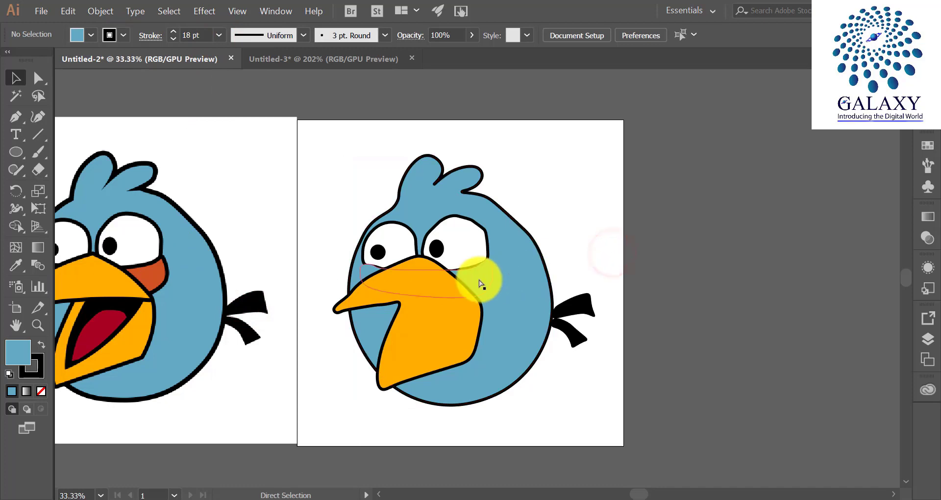
Fill the cheek shape behind the beak with the orange-red sampled from the reference bird's cheek.
{"action": "scroll", "coordinate": [482, 284], "scroll_direction": "left", "scroll_amount": 2}
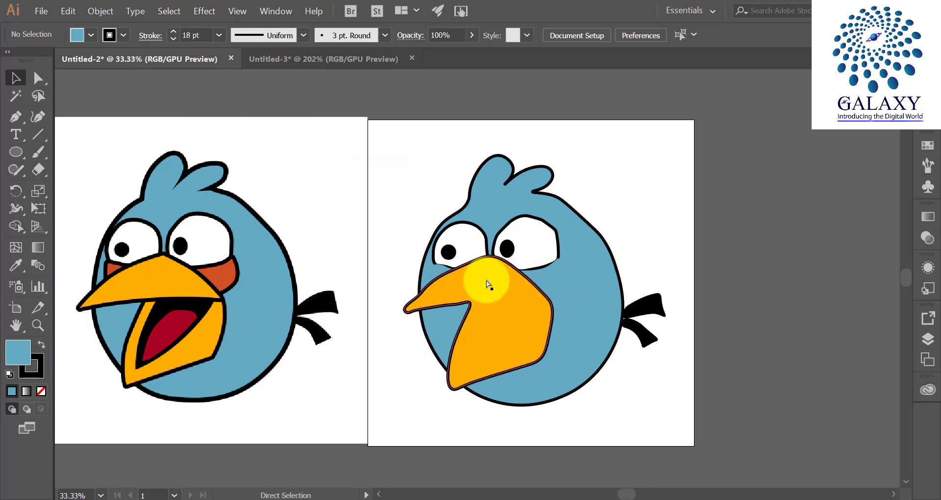
{"action": "left_click", "coordinate": [546, 271]}
{"action": "key", "text": "i"}
{"action": "left_click", "coordinate": [231, 275]}
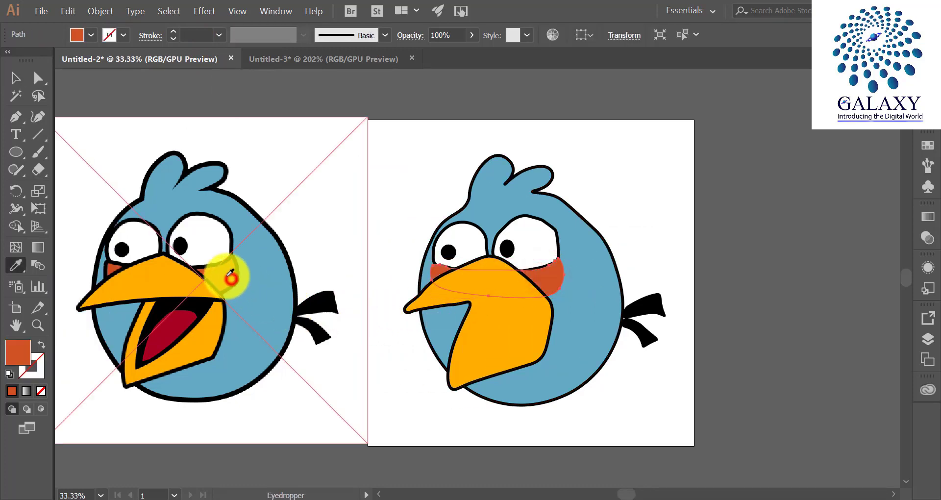
Give the cheek shape a black stroke and thicken it to match the bird's other outlines.
{"action": "left_click", "coordinate": [117, 36]}
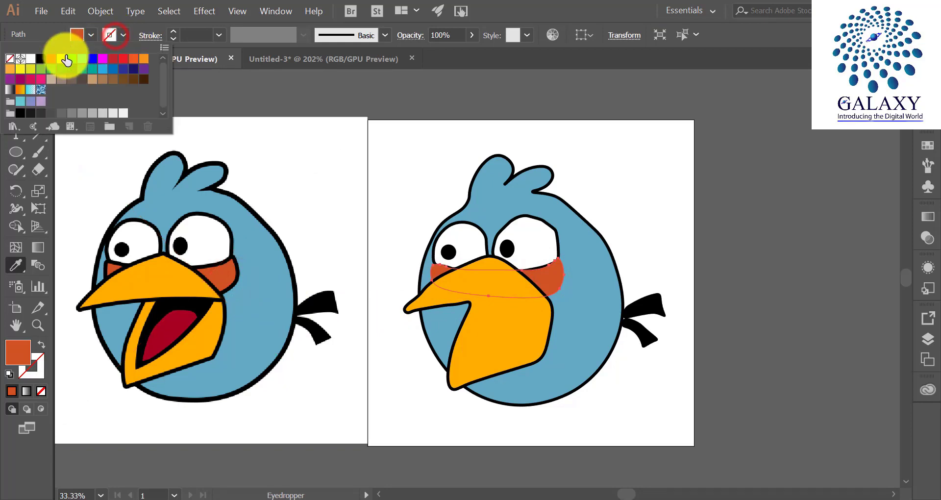
{"action": "left_click", "coordinate": [41, 59]}
{"action": "left_click", "coordinate": [219, 36]}
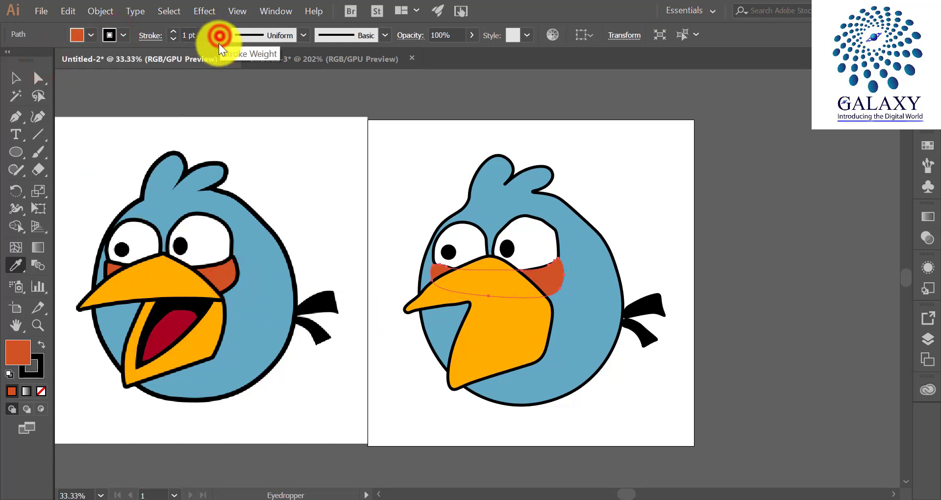
{"action": "left_click", "coordinate": [219, 36]}
{"action": "left_click", "coordinate": [244, 316]}
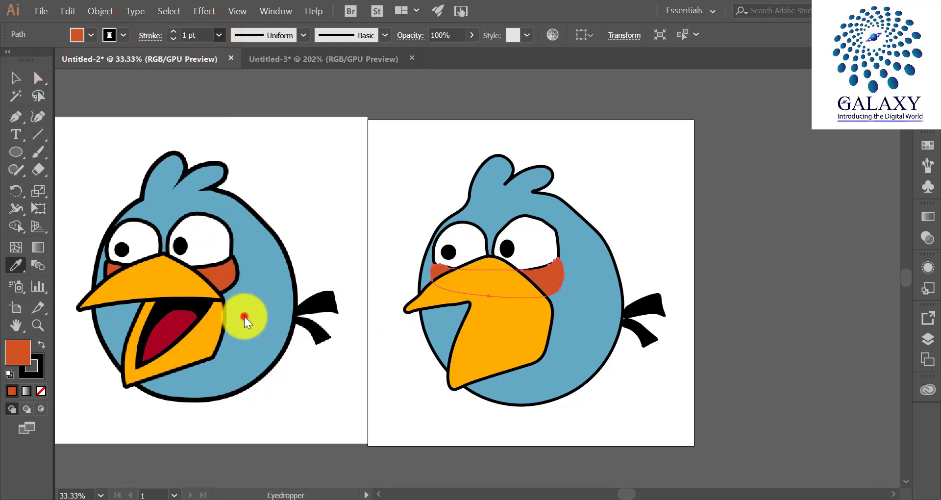
{"action": "left_click", "coordinate": [13, 79]}
{"action": "left_click", "coordinate": [218, 118]}
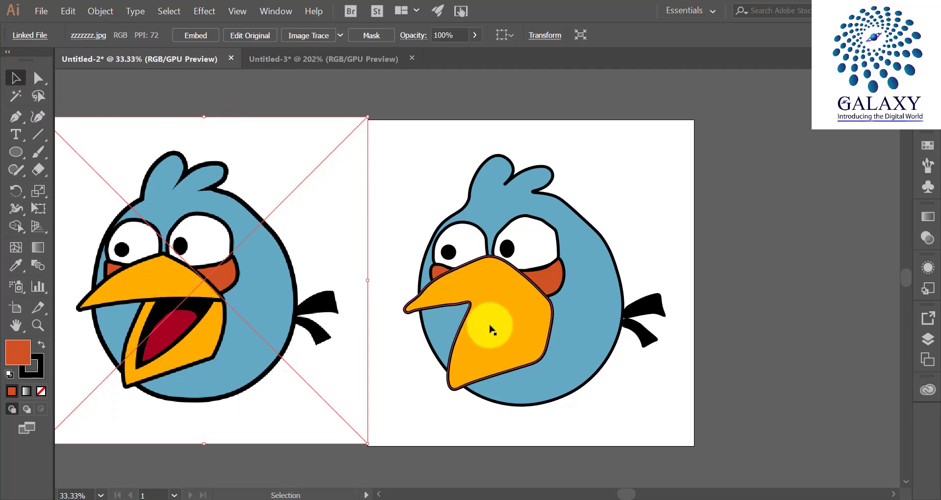
Select the orange beak and the blue body together and send them to the back of the stacking order.
{"action": "left_click", "coordinate": [505, 341]}
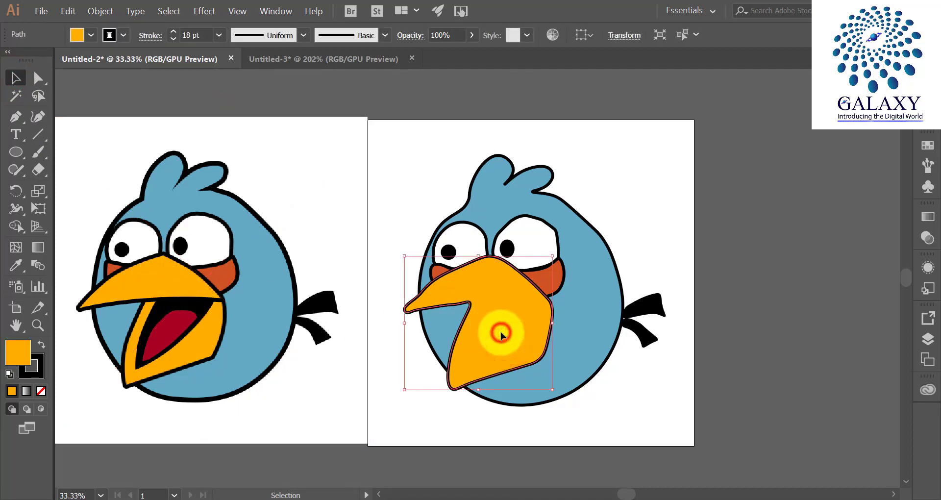
{"action": "left_click", "coordinate": [582, 329], "text": "shift"}
{"action": "right_click", "coordinate": [581, 327]}
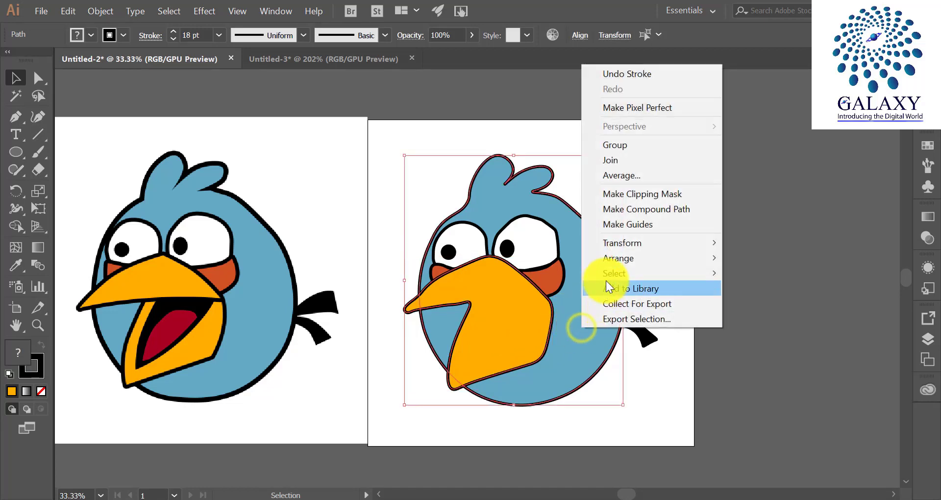
{"action": "mouse_move", "coordinate": [610, 264]}
{"action": "left_click", "coordinate": [501, 307]}
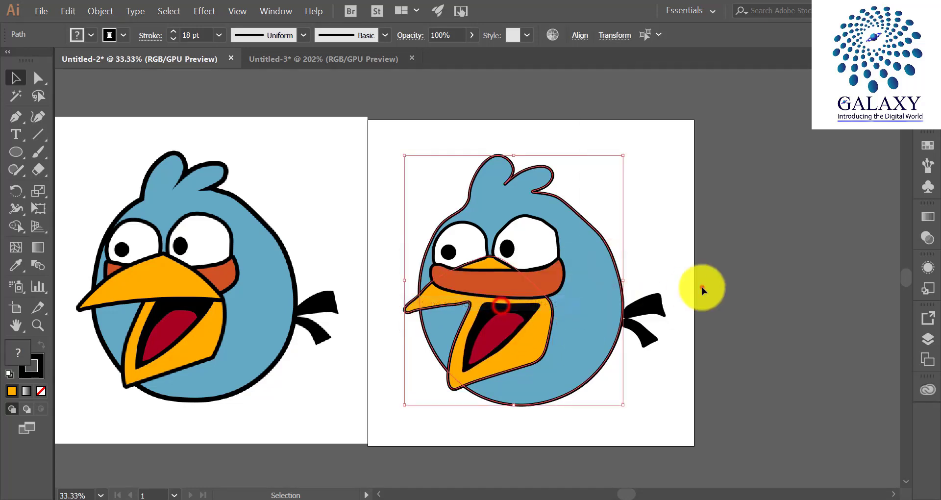
{"action": "left_click", "coordinate": [701, 287]}
Select the orange beak, black mouth and red tongue shapes and bring them to the front, over the cheek.
{"action": "scroll", "coordinate": [507, 311], "scroll_direction": "up", "scroll_amount": 2}
{"action": "scroll", "coordinate": [508, 310], "scroll_direction": "left", "scroll_amount": 2}
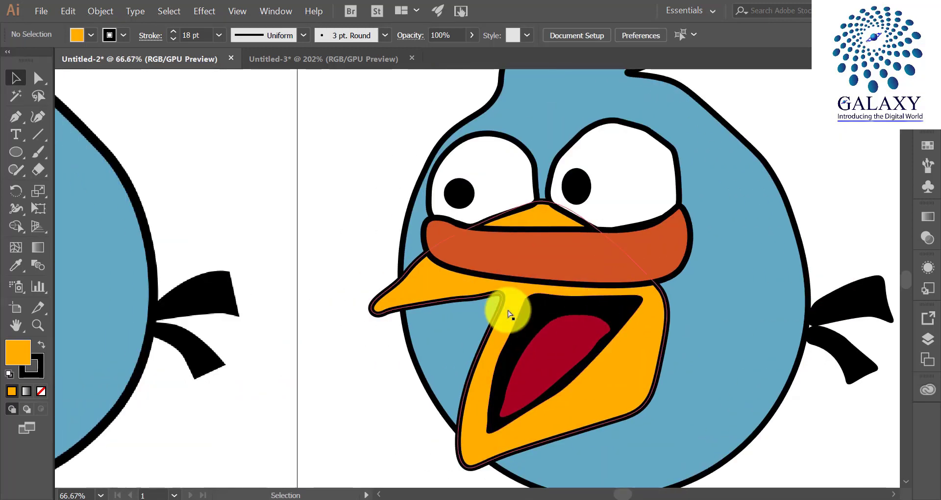
{"action": "scroll", "coordinate": [508, 310], "scroll_direction": "down", "scroll_amount": 2}
{"action": "scroll", "coordinate": [508, 311], "scroll_direction": "left", "scroll_amount": 1}
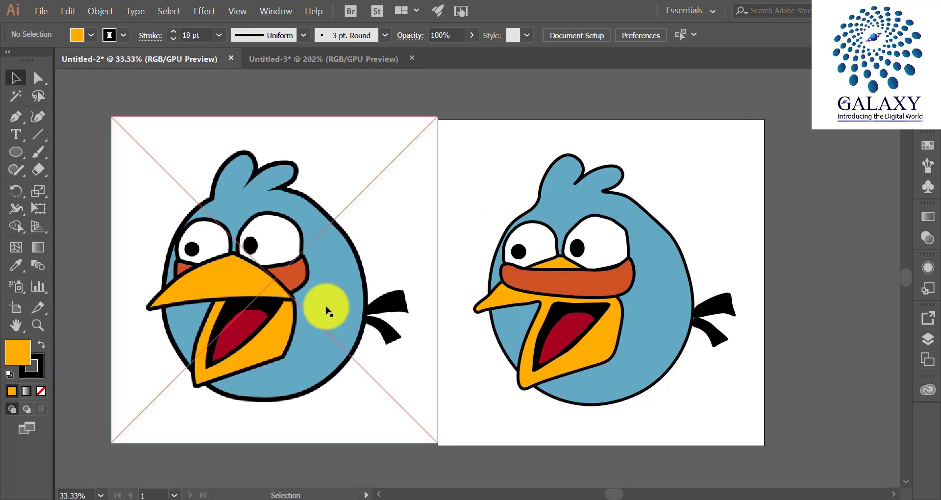
{"action": "left_click", "coordinate": [520, 298]}
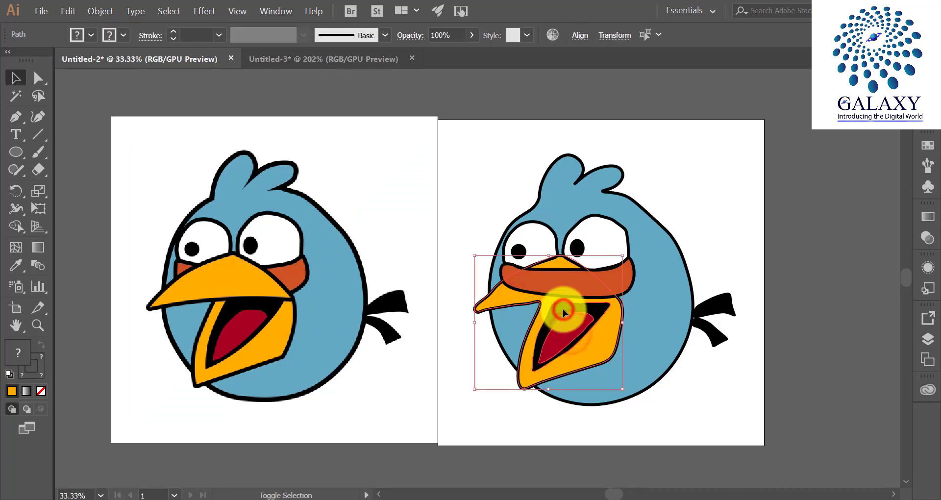
{"action": "right_click", "coordinate": [563, 308]}
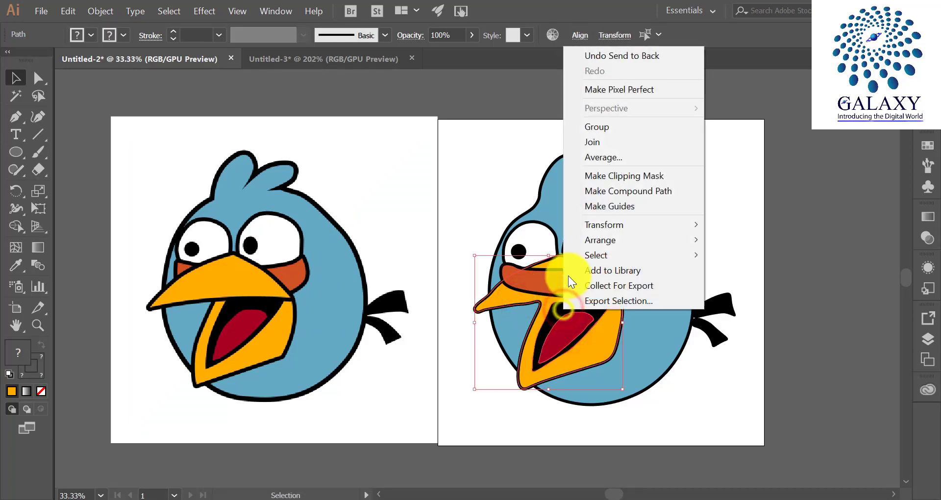
{"action": "left_click", "coordinate": [587, 243]}
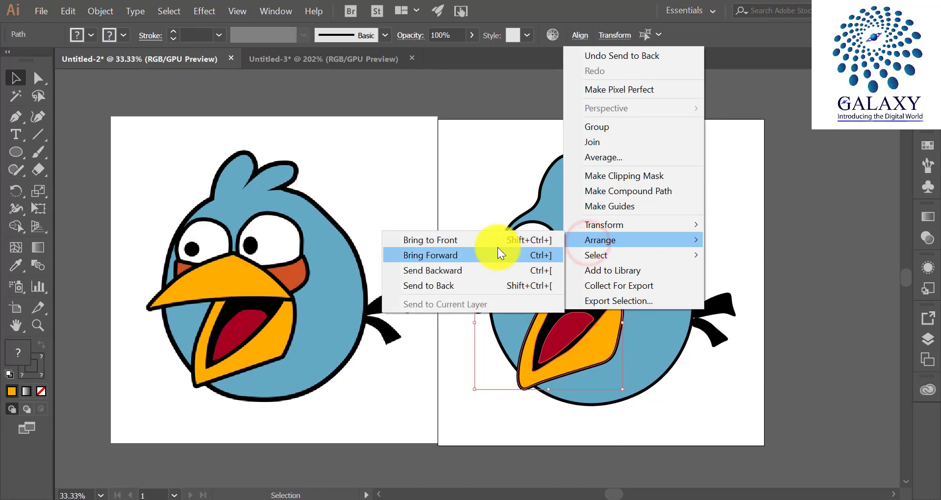
{"action": "left_click", "coordinate": [496, 240]}
{"action": "left_click", "coordinate": [773, 242]}
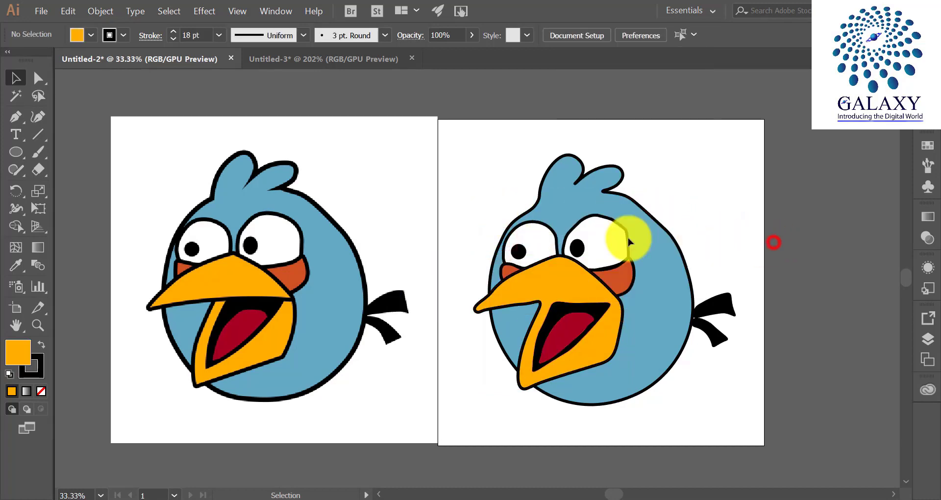
{"action": "left_click", "coordinate": [42, 117]}
{"action": "scroll", "coordinate": [554, 287], "scroll_direction": "up", "scroll_amount": 1}
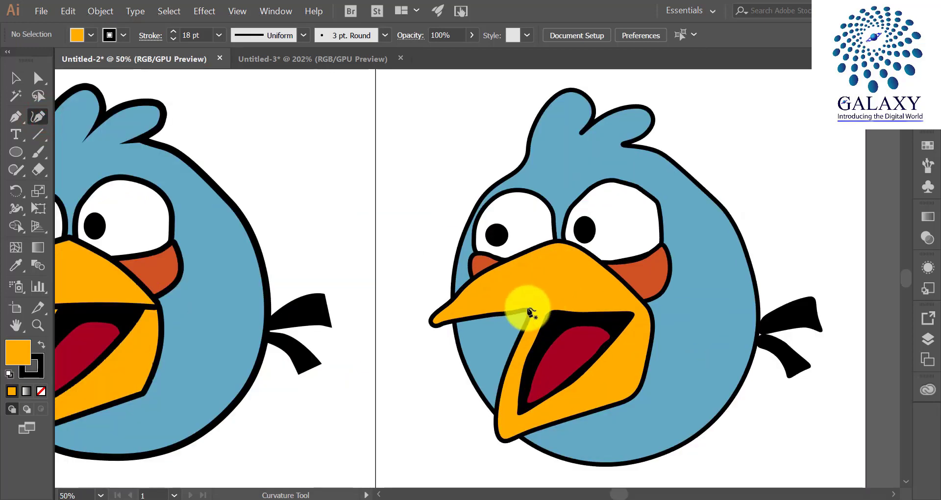
{"action": "left_click", "coordinate": [528, 308]}
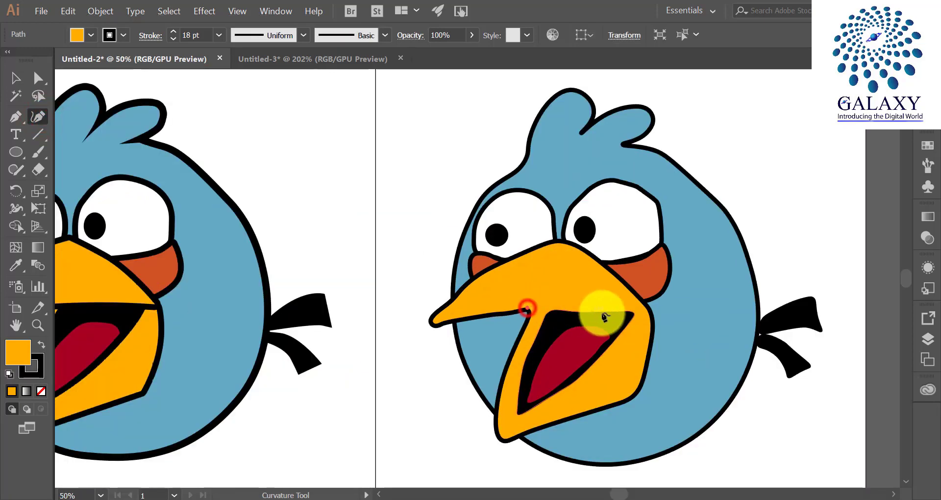
{"action": "left_click", "coordinate": [650, 313]}
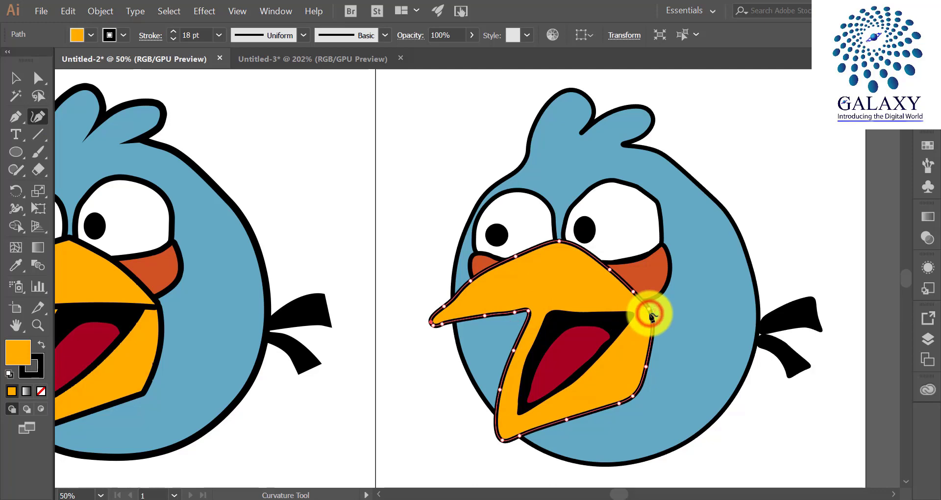
{"action": "left_click", "coordinate": [567, 336], "text": "ctrl"}
{"action": "left_click", "coordinate": [526, 312], "text": "ctrl"}
{"action": "left_click", "coordinate": [12, 78]}
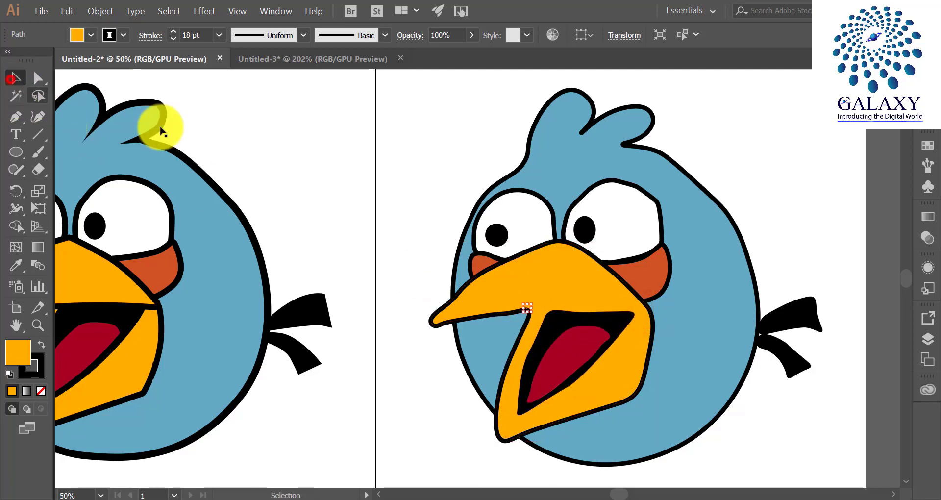
{"action": "left_click", "coordinate": [779, 149]}
Draw a straight black 18 pt line across the beak from its inner corner to the far edge, along the mouth's upper edge.
{"action": "left_click", "coordinate": [39, 133]}
{"action": "scroll", "coordinate": [517, 361], "scroll_direction": "up", "scroll_amount": 3}
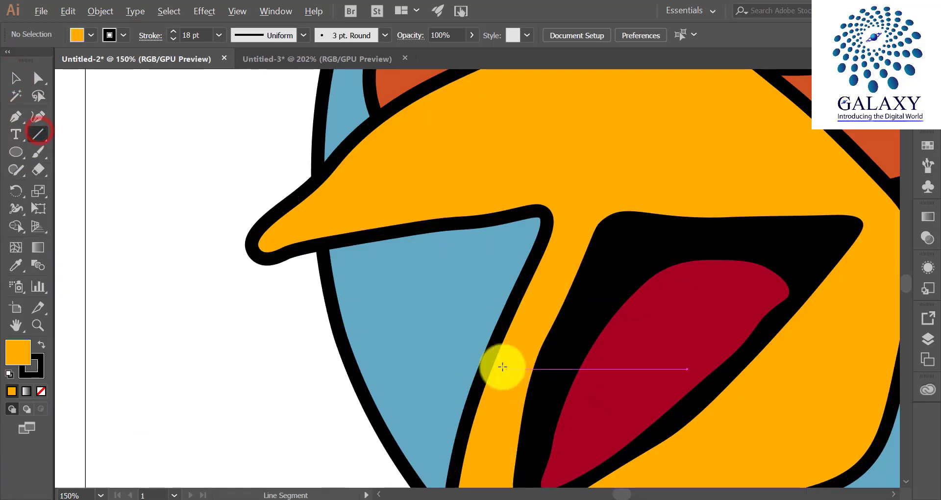
{"action": "scroll", "coordinate": [496, 271], "scroll_direction": "right", "scroll_amount": 3}
{"action": "left_click_drag", "start_coordinate": [509, 217], "coordinate": [554, 217]}
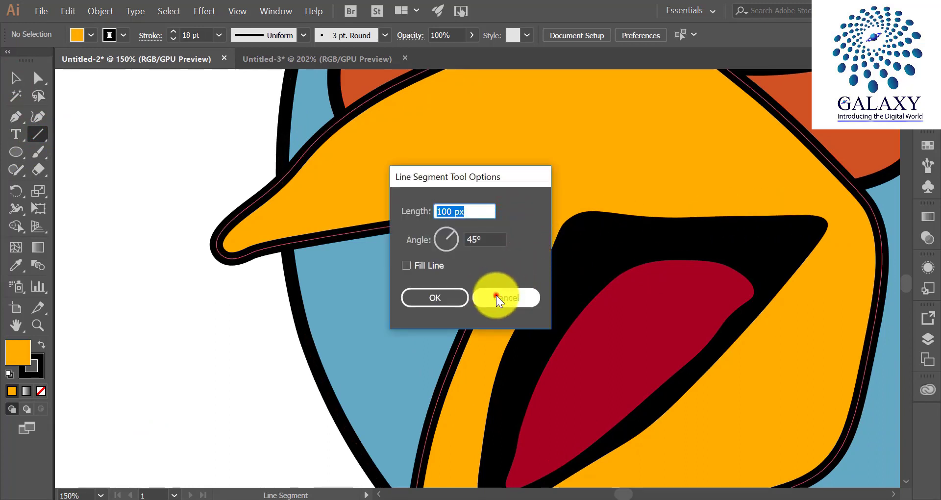
{"action": "left_click", "coordinate": [495, 296]}
{"action": "left_click_drag", "start_coordinate": [509, 220], "coordinate": [875, 215]}
{"action": "left_click", "coordinate": [16, 78]}
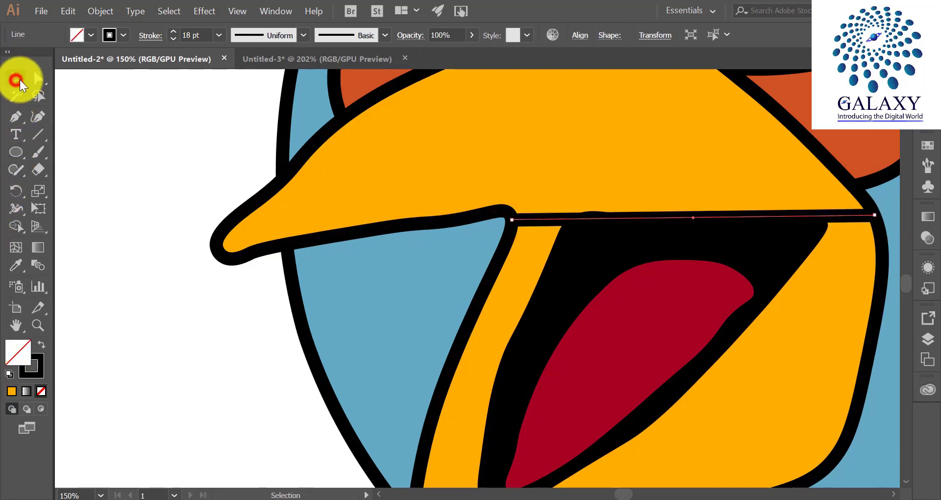
{"action": "left_click", "coordinate": [126, 195]}
Nudge the beak's dividing line slightly upward to line up with the beak's inner corner.
{"action": "scroll", "coordinate": [227, 238], "scroll_direction": "down", "scroll_amount": 1}
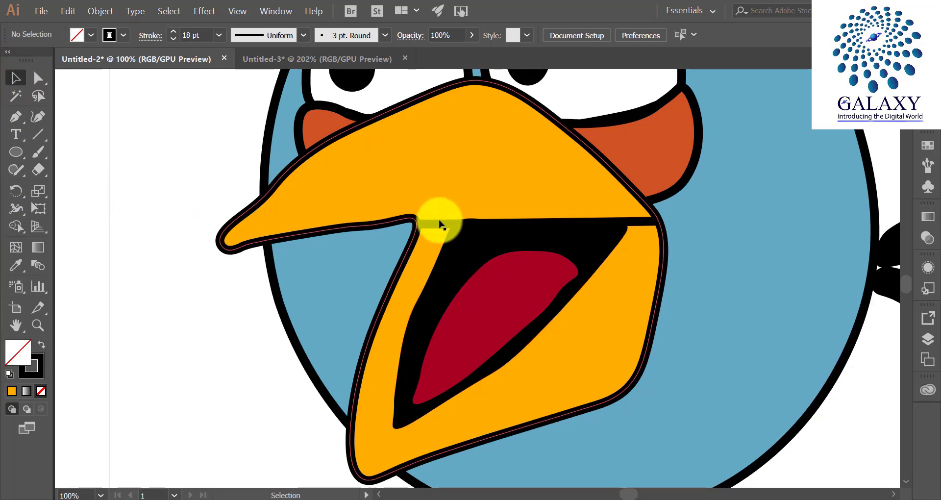
{"action": "left_click_drag", "start_coordinate": [437, 224], "coordinate": [436, 219]}
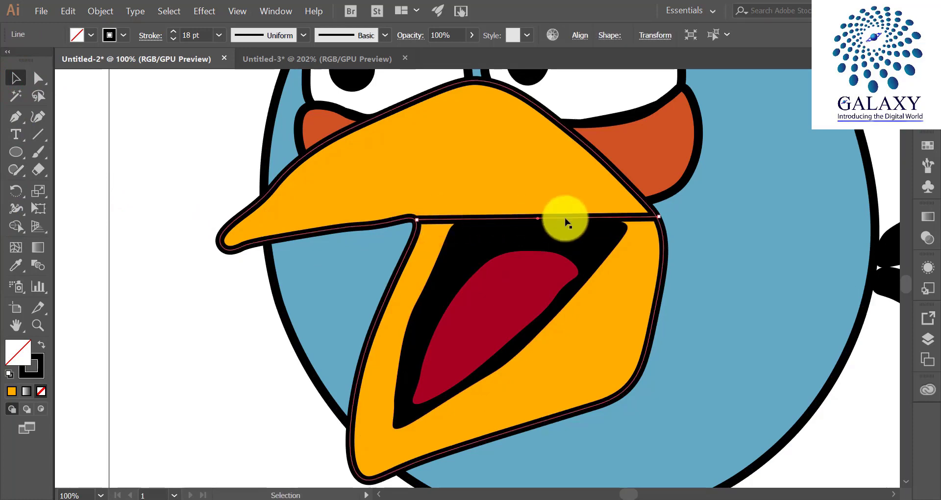
{"action": "left_click", "coordinate": [241, 306]}
Move the black mouth shape's upper-right corner anchor to about X 1061.67 px, Y 1123.67 px so it meets the dividing line.
{"action": "scroll", "coordinate": [643, 218], "scroll_direction": "up", "scroll_amount": 1}
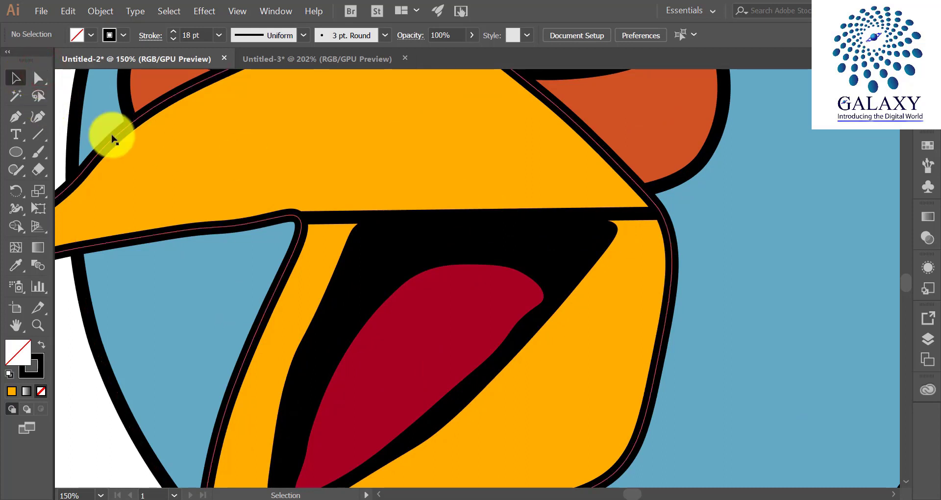
{"action": "left_click", "coordinate": [36, 88]}
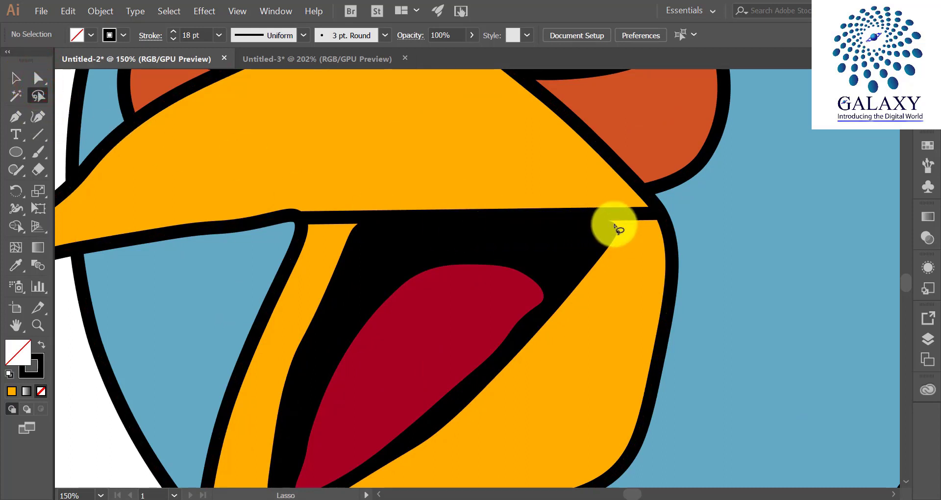
{"action": "left_click", "coordinate": [32, 75]}
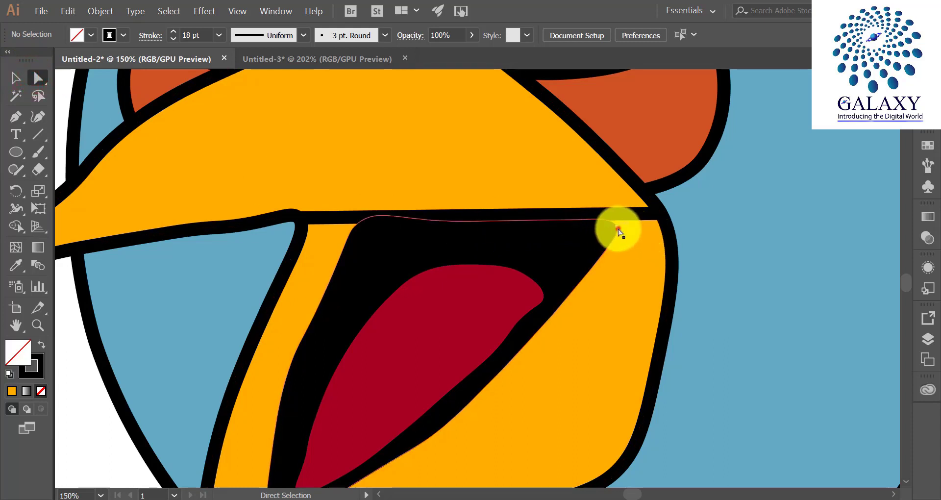
{"action": "left_click", "coordinate": [619, 229]}
{"action": "scroll", "coordinate": [619, 229], "scroll_direction": "up", "scroll_amount": 2}
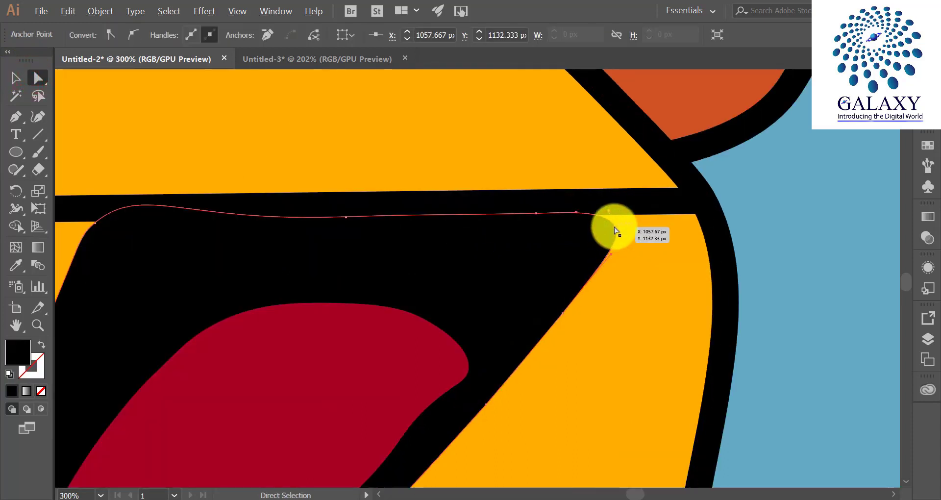
{"action": "left_click_drag", "start_coordinate": [614, 227], "coordinate": [622, 215]}
{"action": "scroll", "coordinate": [622, 215], "scroll_direction": "down", "scroll_amount": 1}
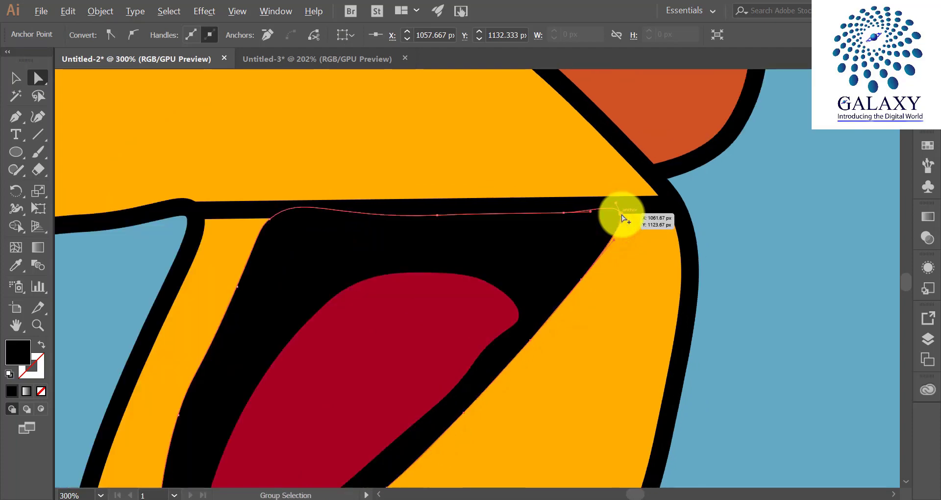
{"action": "scroll", "coordinate": [621, 214], "scroll_direction": "down", "scroll_amount": 1}
{"action": "left_click", "coordinate": [12, 77]}
Deselect everything and compare the whole redrawn bird with the reference image beside it.
{"action": "scroll", "coordinate": [76, 154], "scroll_direction": "down", "scroll_amount": 4}
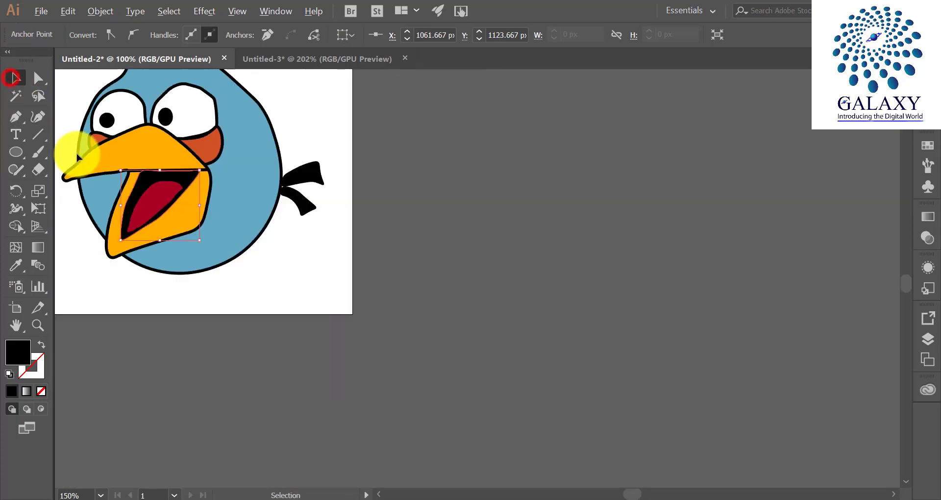
{"action": "scroll", "coordinate": [76, 154], "scroll_direction": "down", "scroll_amount": 1}
{"action": "scroll", "coordinate": [101, 179], "scroll_direction": "left", "scroll_amount": 3}
{"action": "scroll", "coordinate": [100, 177], "scroll_direction": "down", "scroll_amount": 1}
{"action": "scroll", "coordinate": [101, 178], "scroll_direction": "left", "scroll_amount": 3}
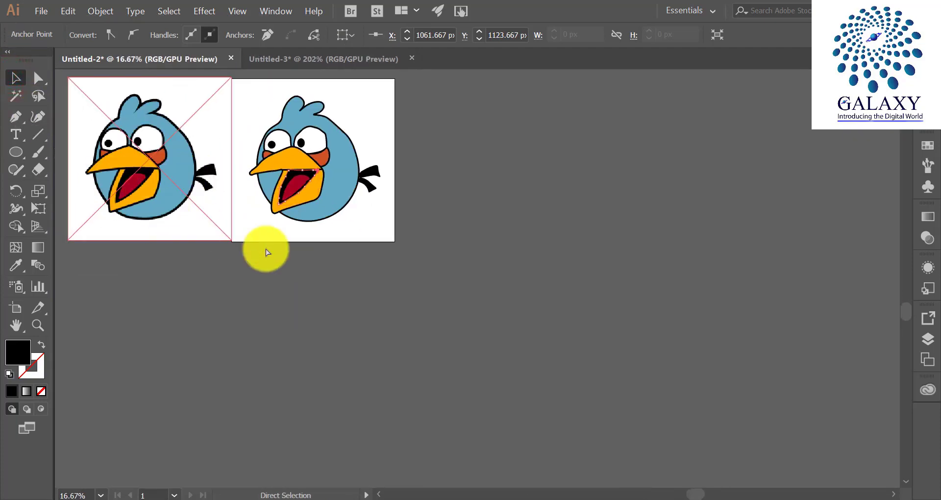
{"action": "left_click", "coordinate": [351, 255]}
{"action": "scroll", "coordinate": [223, 215], "scroll_direction": "up", "scroll_amount": 2}
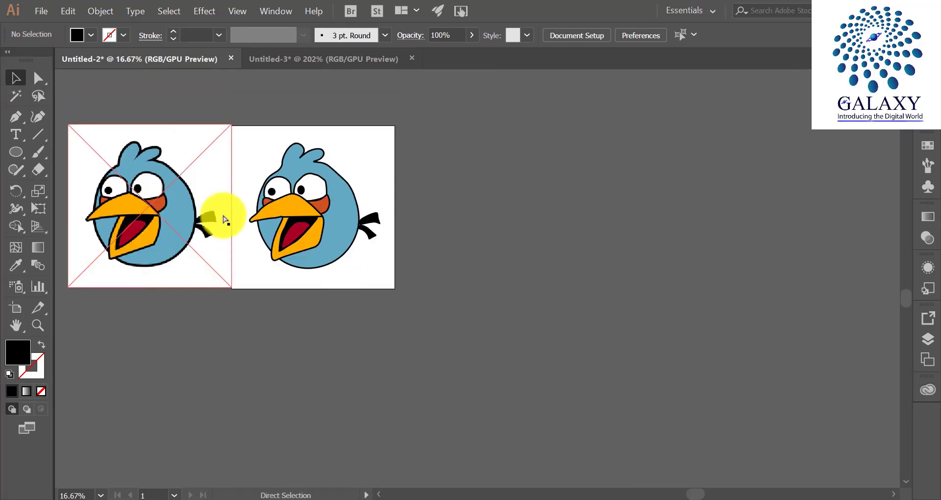
{"action": "scroll", "coordinate": [225, 219], "scroll_direction": "left", "scroll_amount": 2}
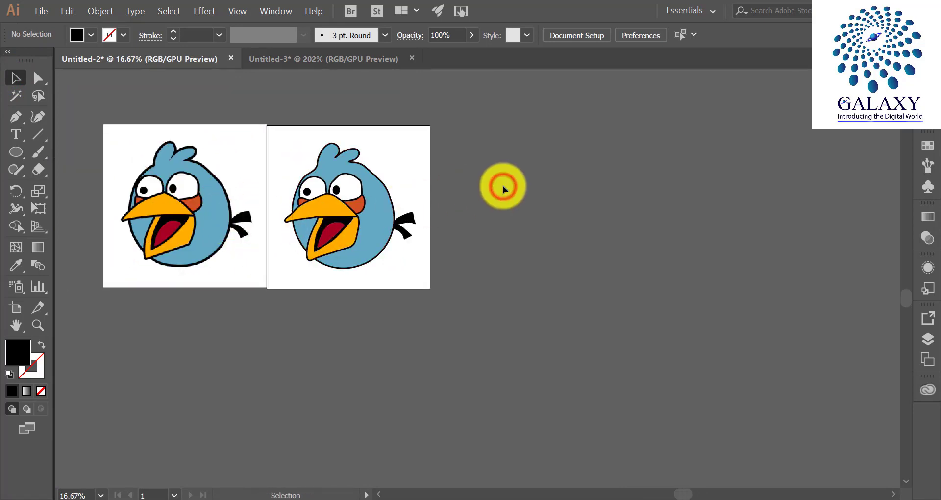